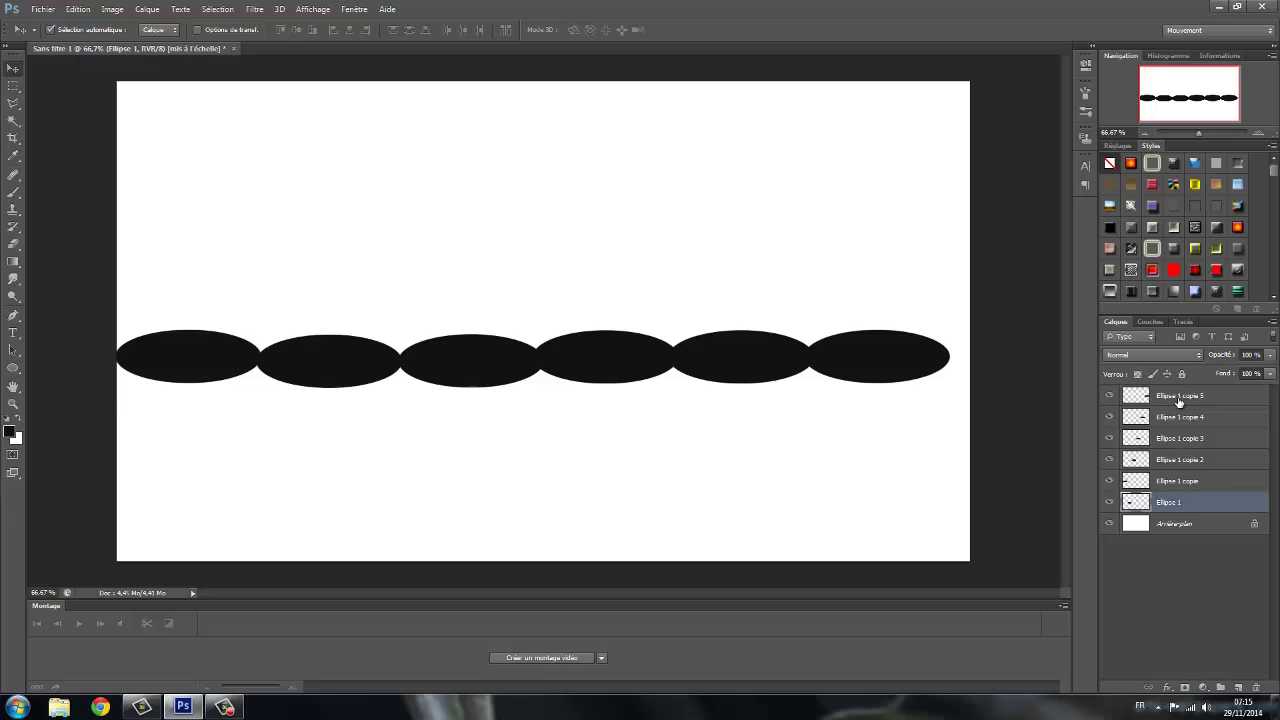
Distort all six ellipse layers together so the chain tapers towards its right end, and apply the transformation.
left_click(1179, 398, "shift")
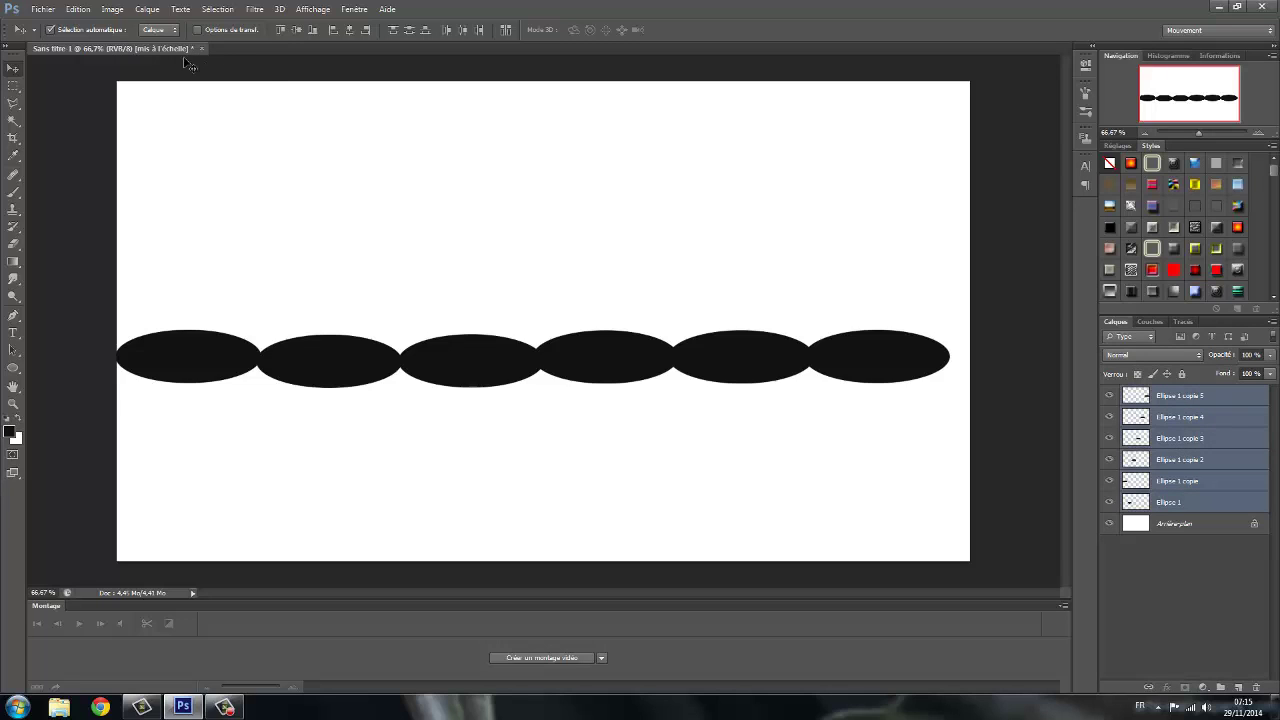
left_click(79, 9)
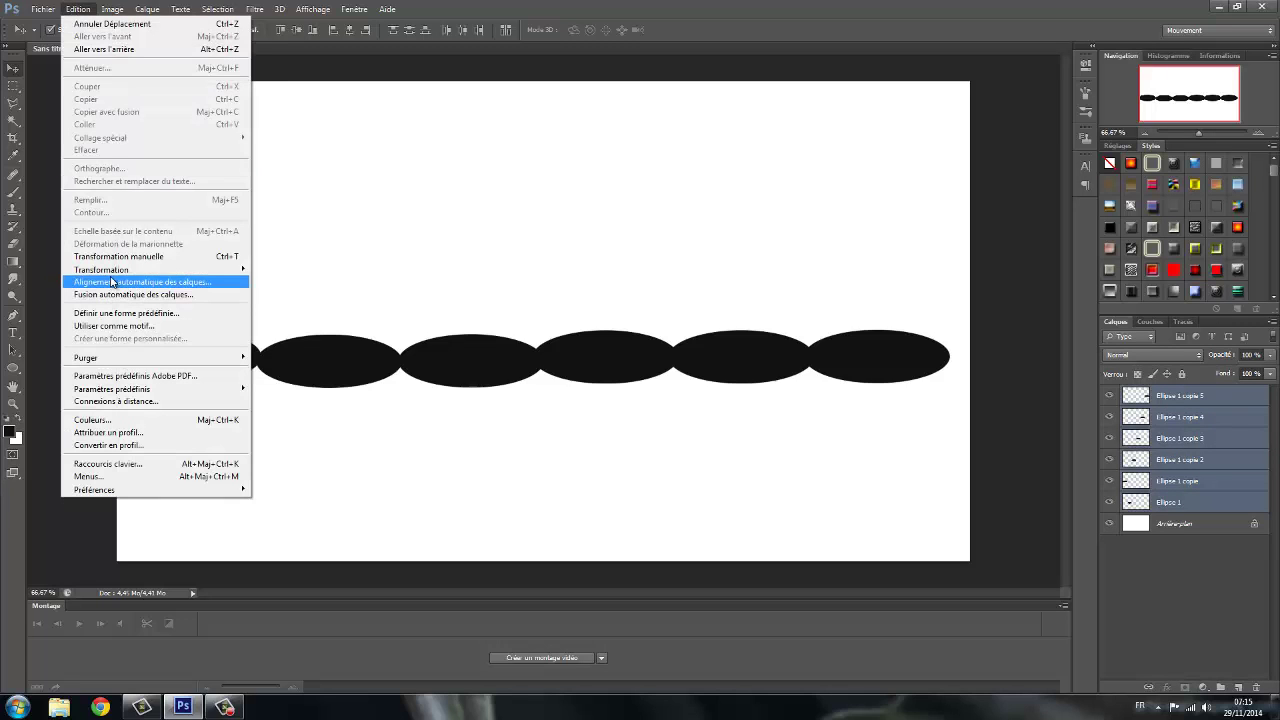
mouse_move(113, 279)
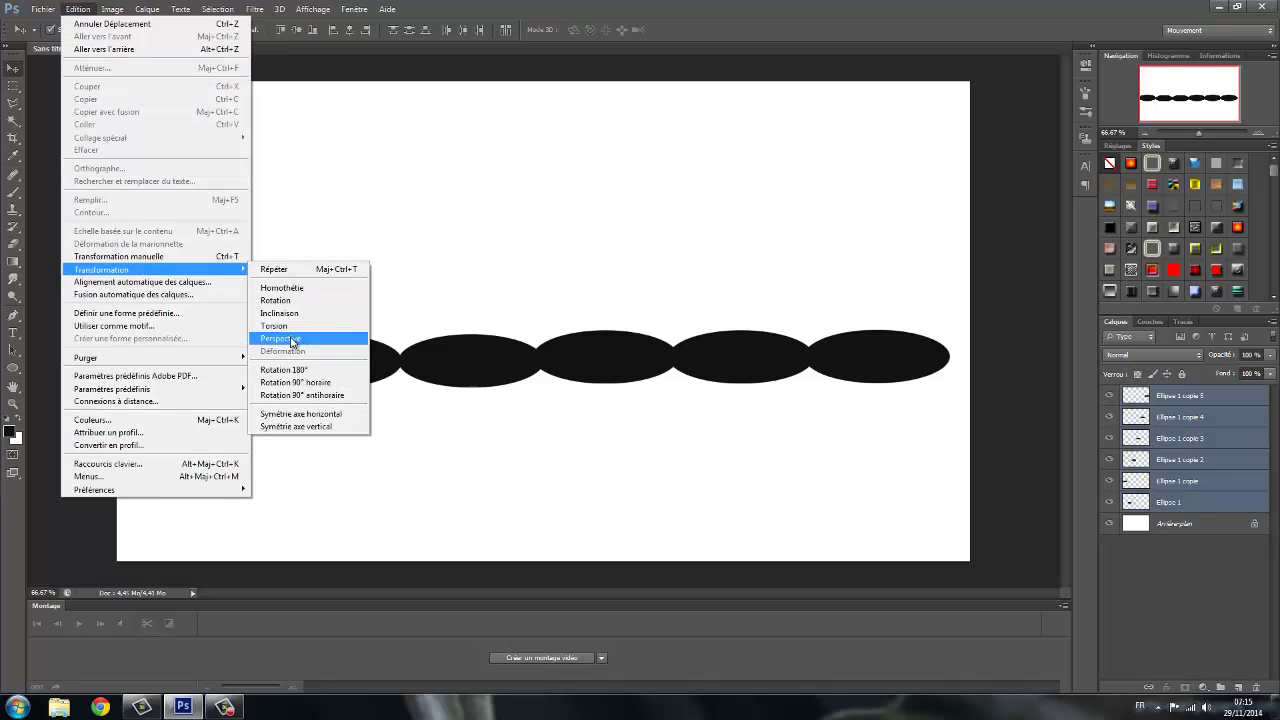
left_click(284, 328)
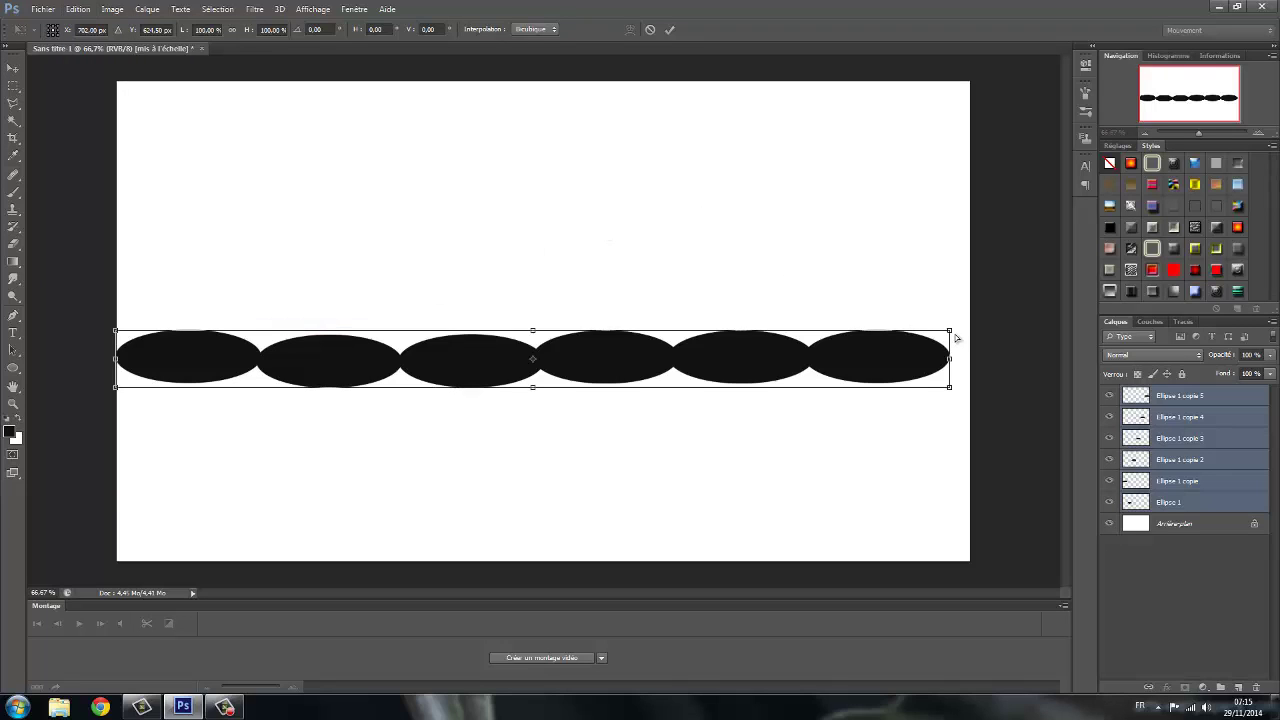
left_click_drag(950, 331, 955, 386)
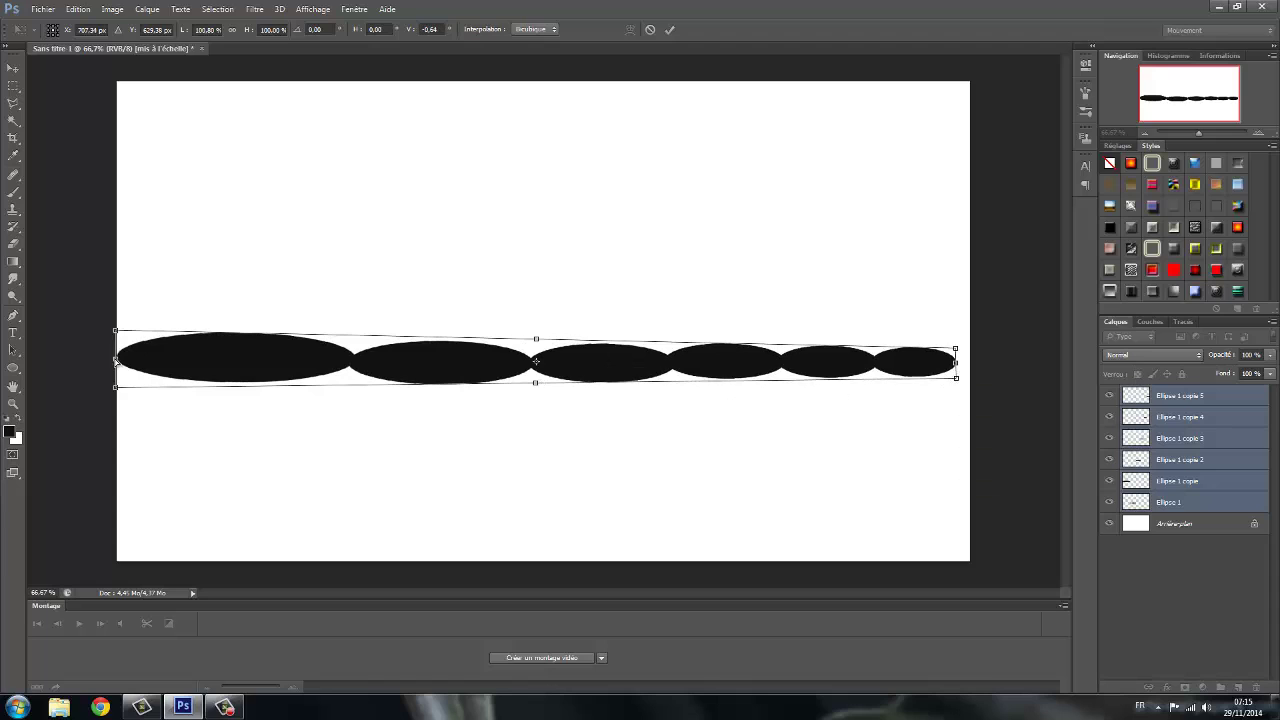
left_click(668, 30)
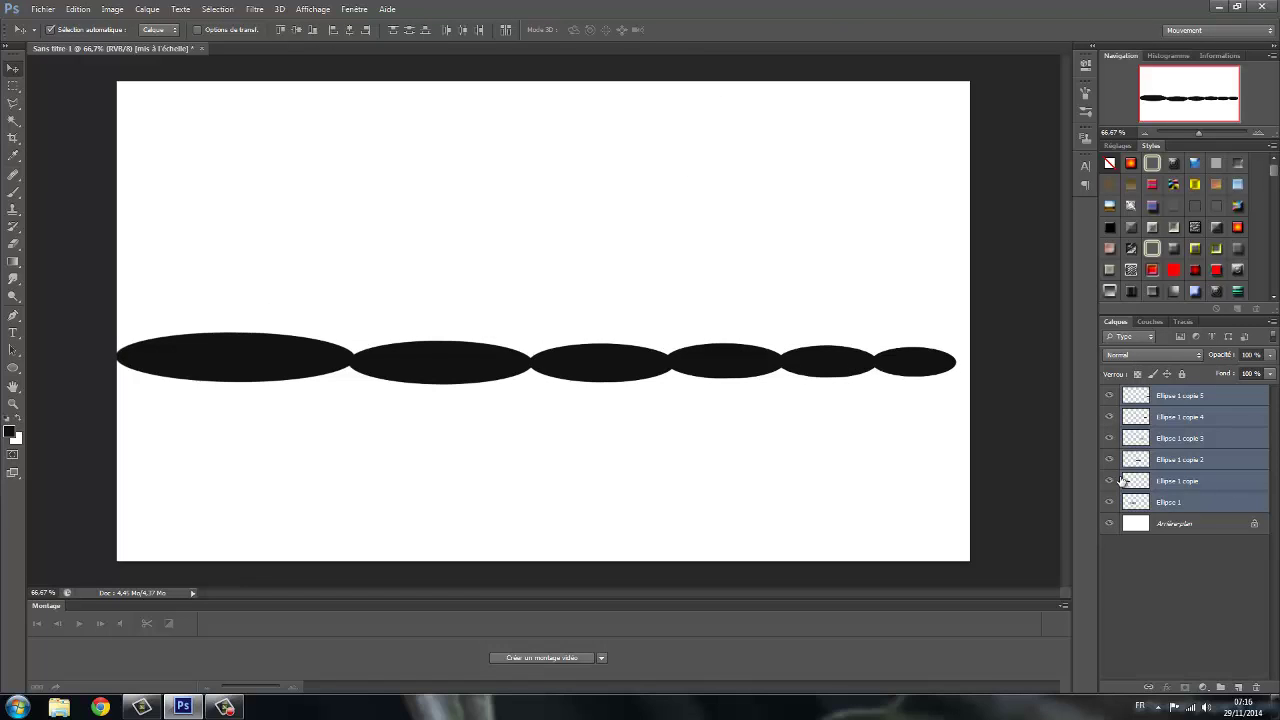
Rename the three lowest ellipse layers a1, a2 and a3, going upward from Ellipse 1.
double_click(1167, 504)
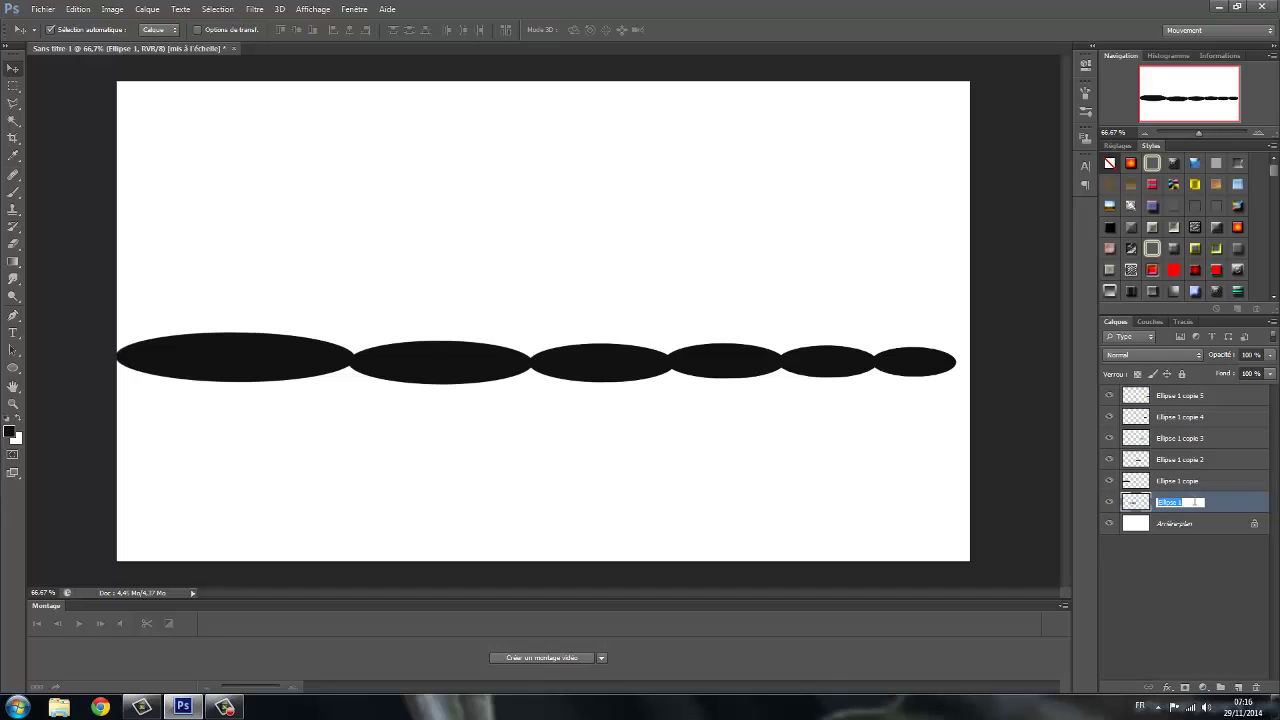
type("E1")
double_click(1168, 481)
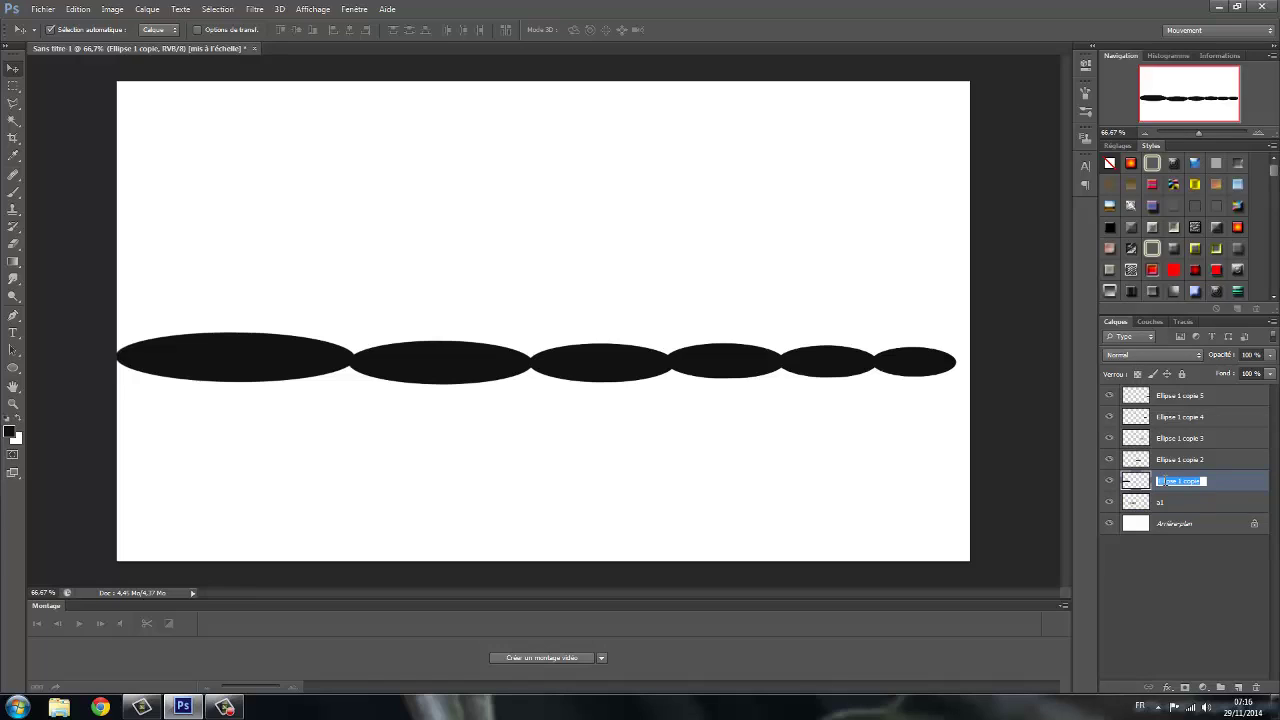
type("a2")
key("shift+Tab")
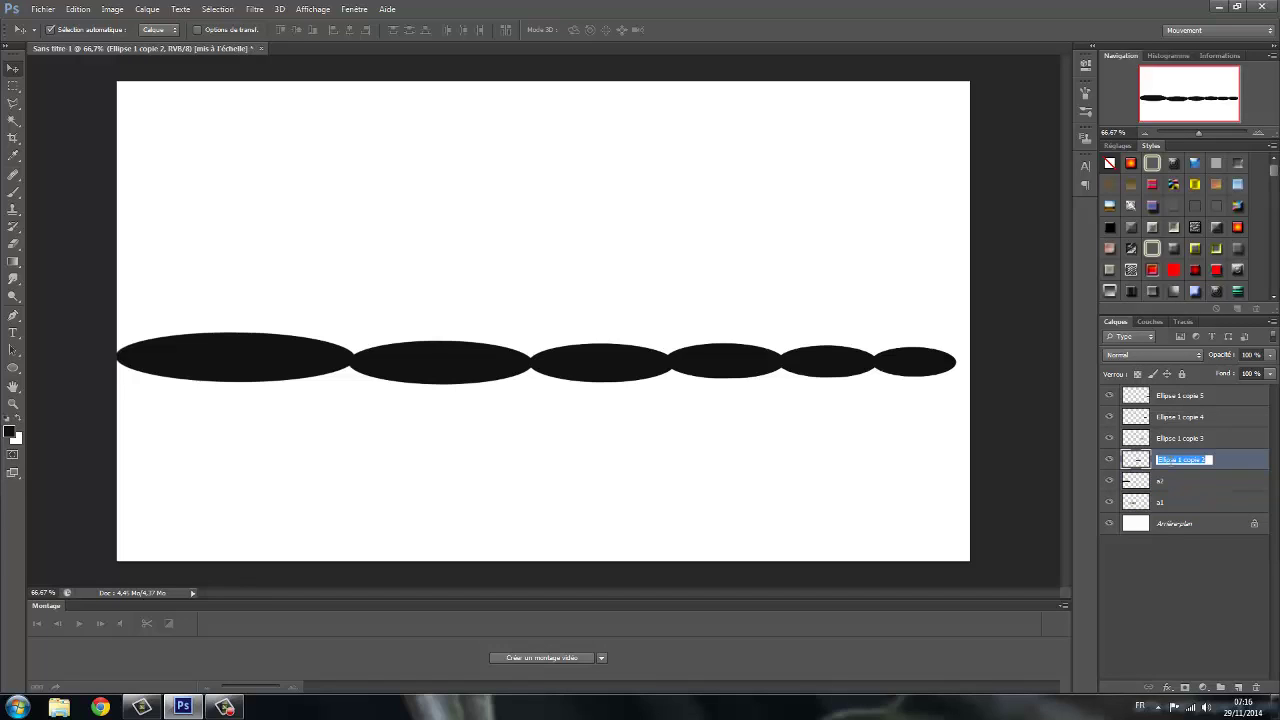
type("a3")
left_click(1176, 440)
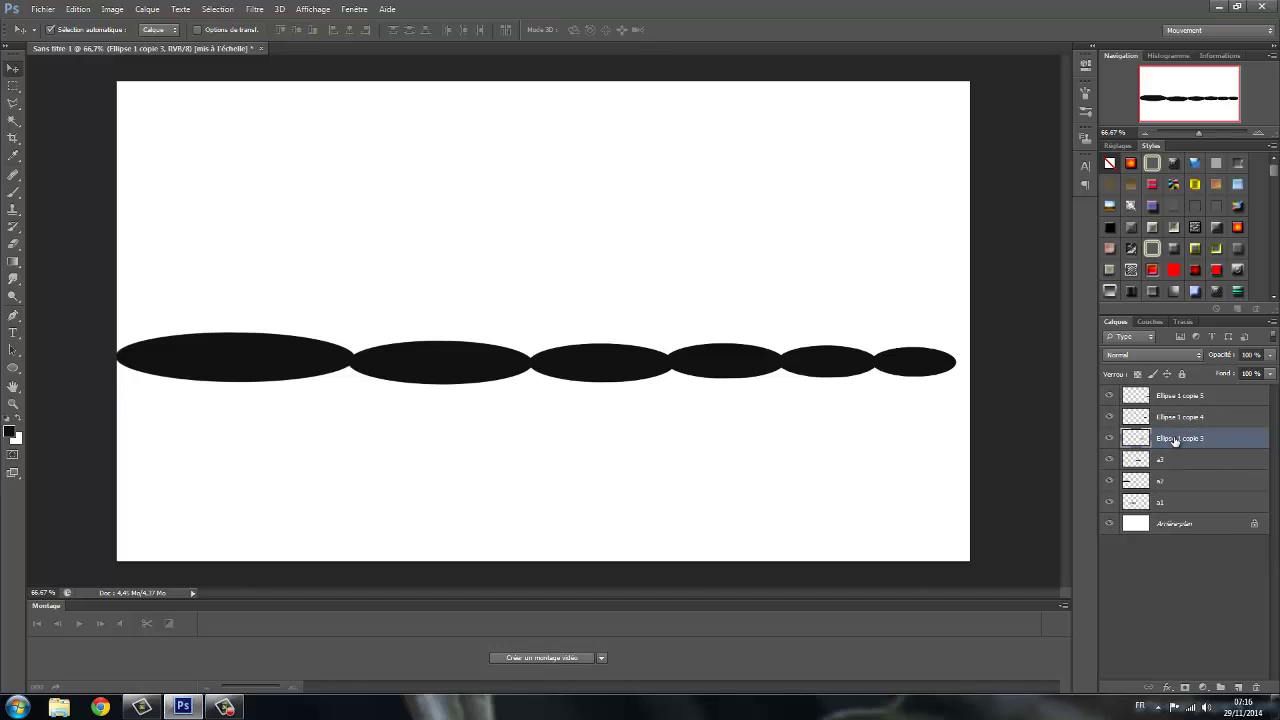
key("a")
key("4")
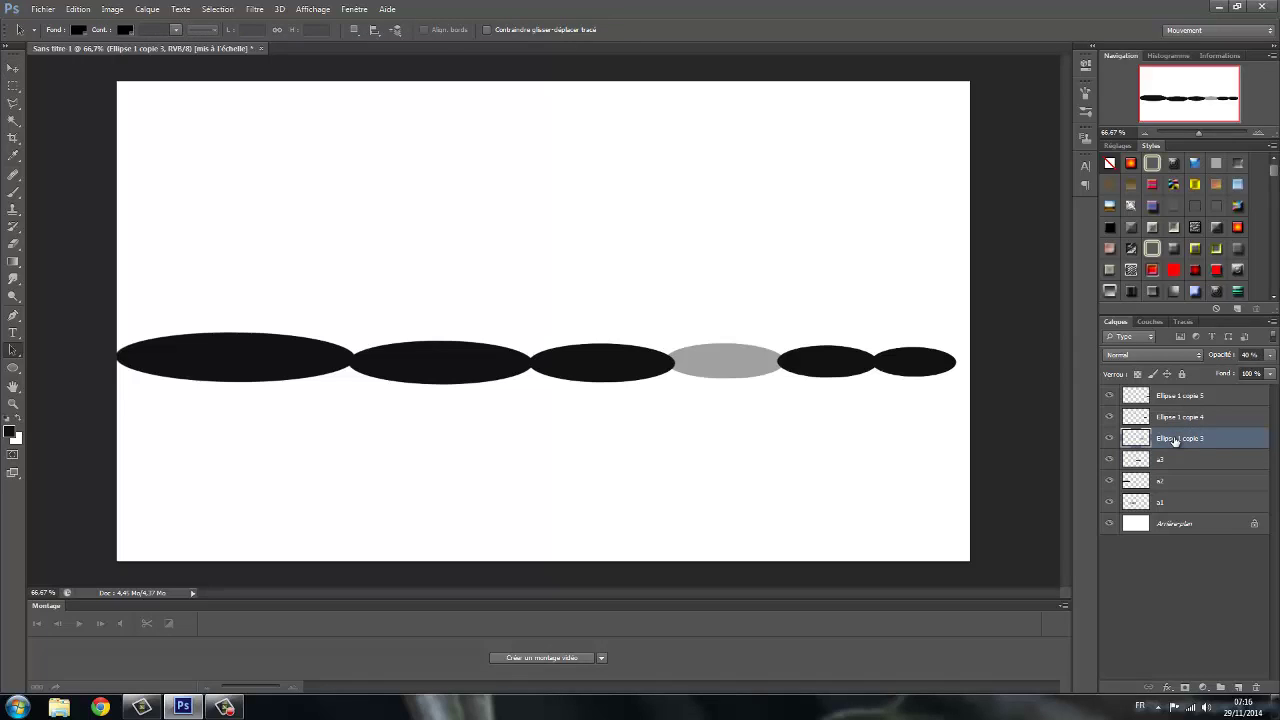
double_click(1176, 440)
key("Return")
left_click(80, 14)
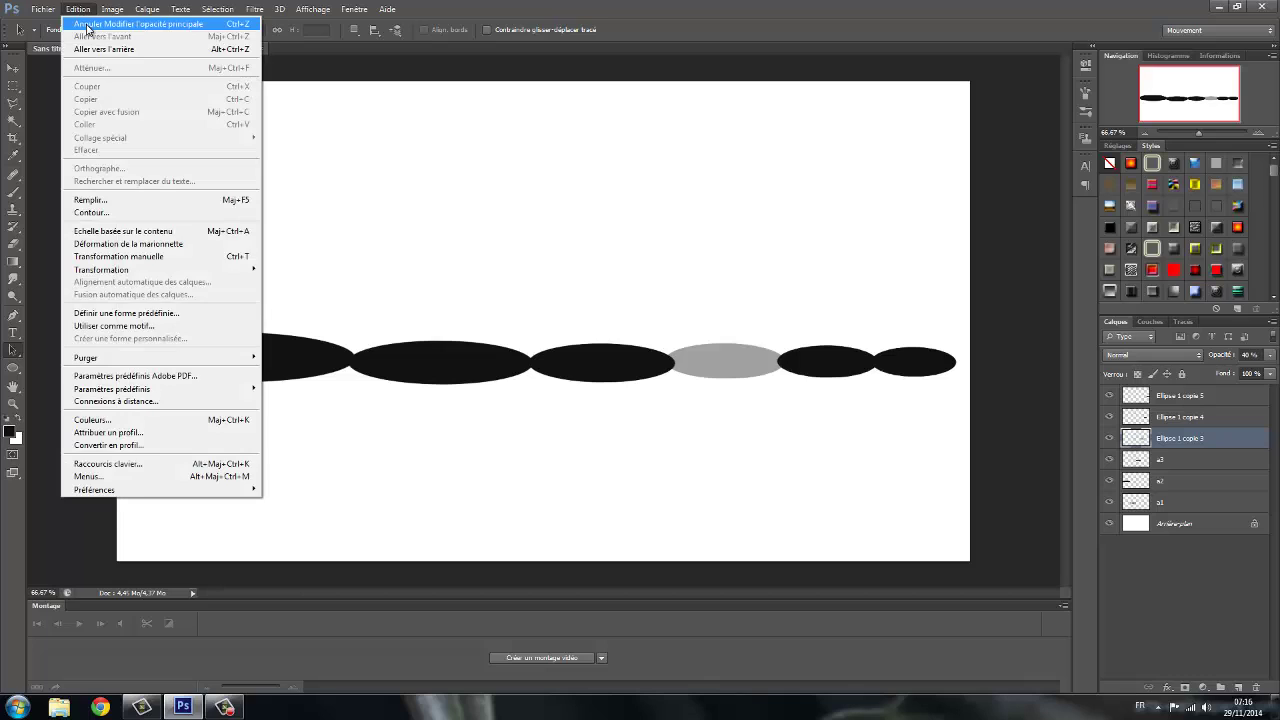
left_click(88, 24)
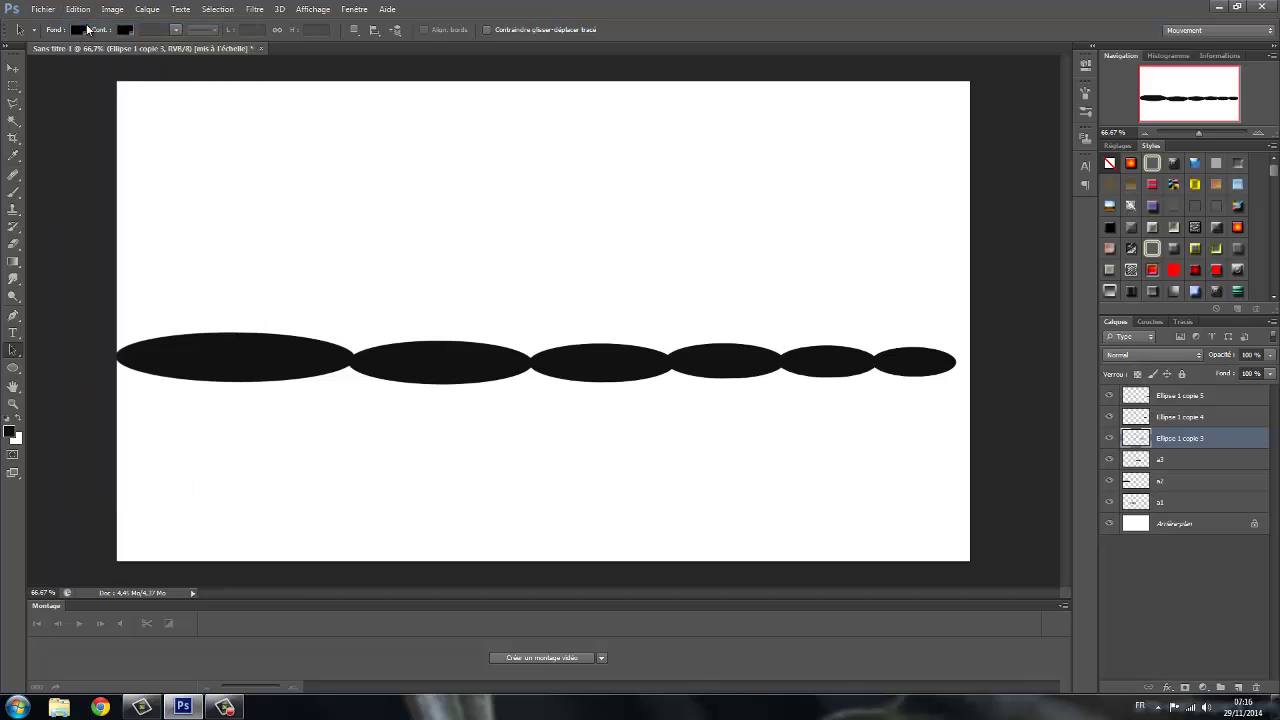
Rename the remaining ellipse layers a4, a5 and a6, going upward from Ellipse 1 copie 3.
double_click(1188, 442)
type("a4")
double_click(1168, 417)
type("a5")
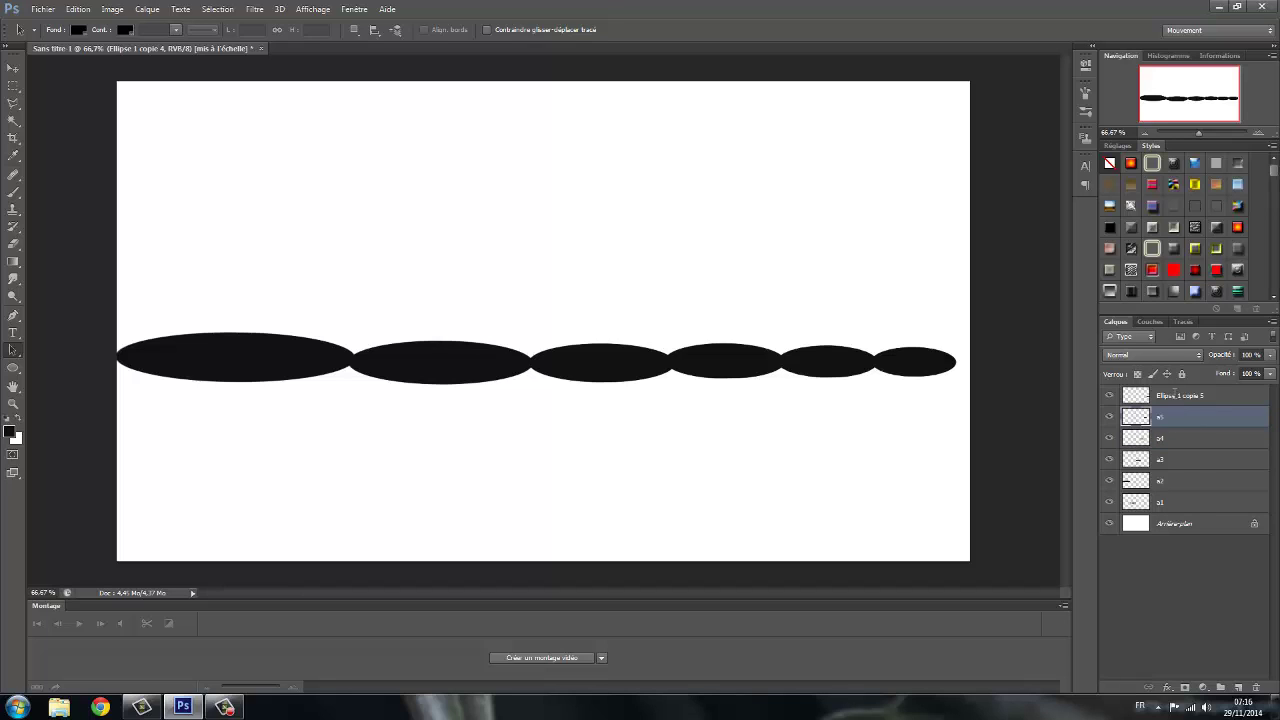
double_click(1176, 396)
type("a")
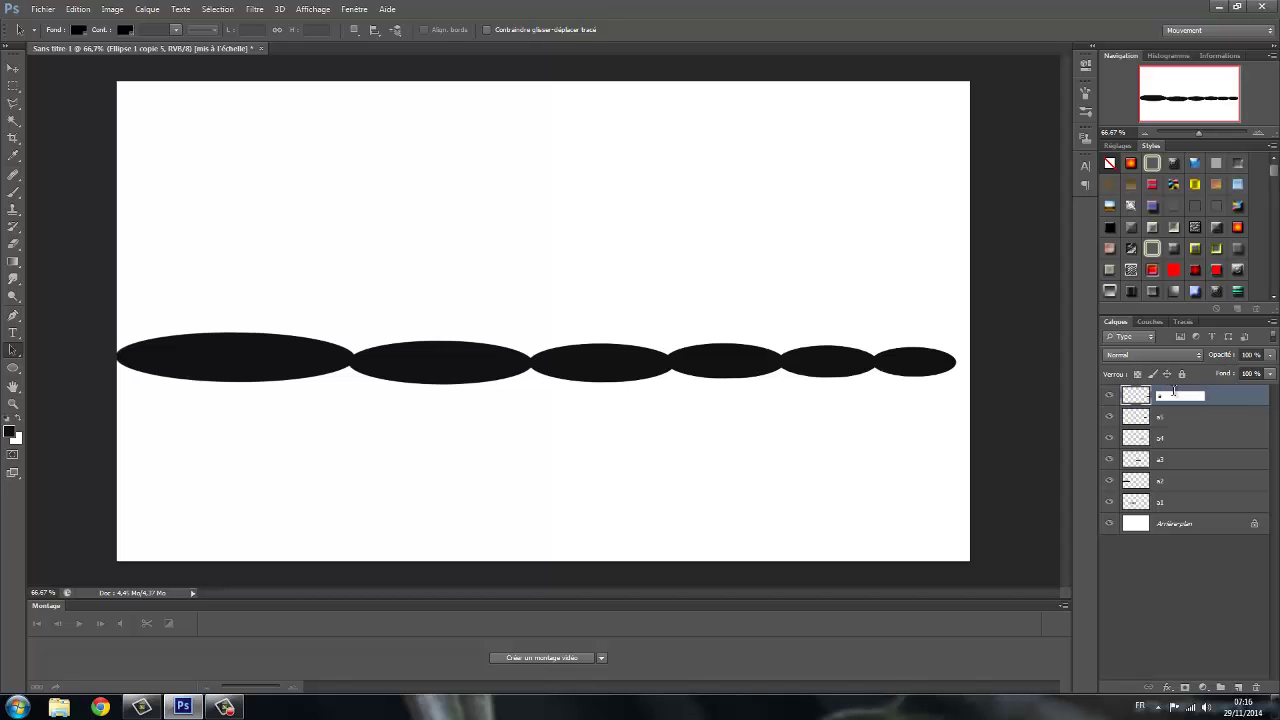
type("6")
left_click(1167, 615)
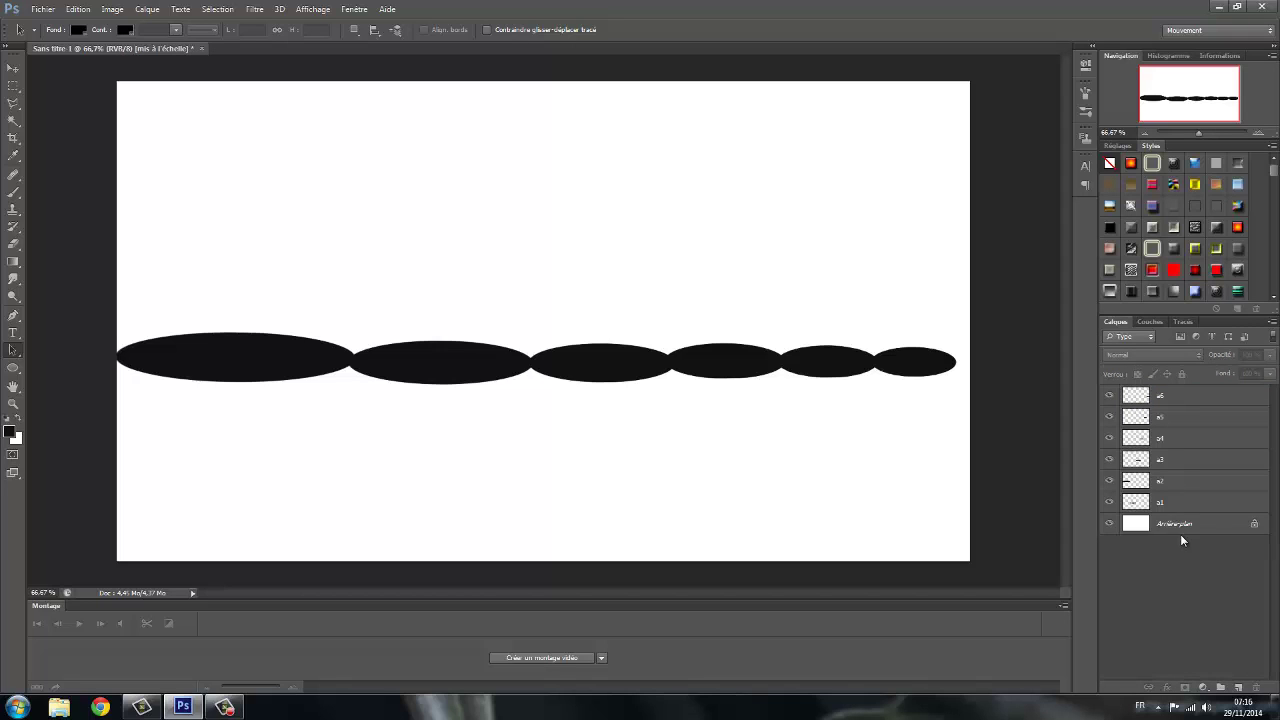
Convert the locked white background into a normal layer with the default settings and delete it.
double_click(1176, 524)
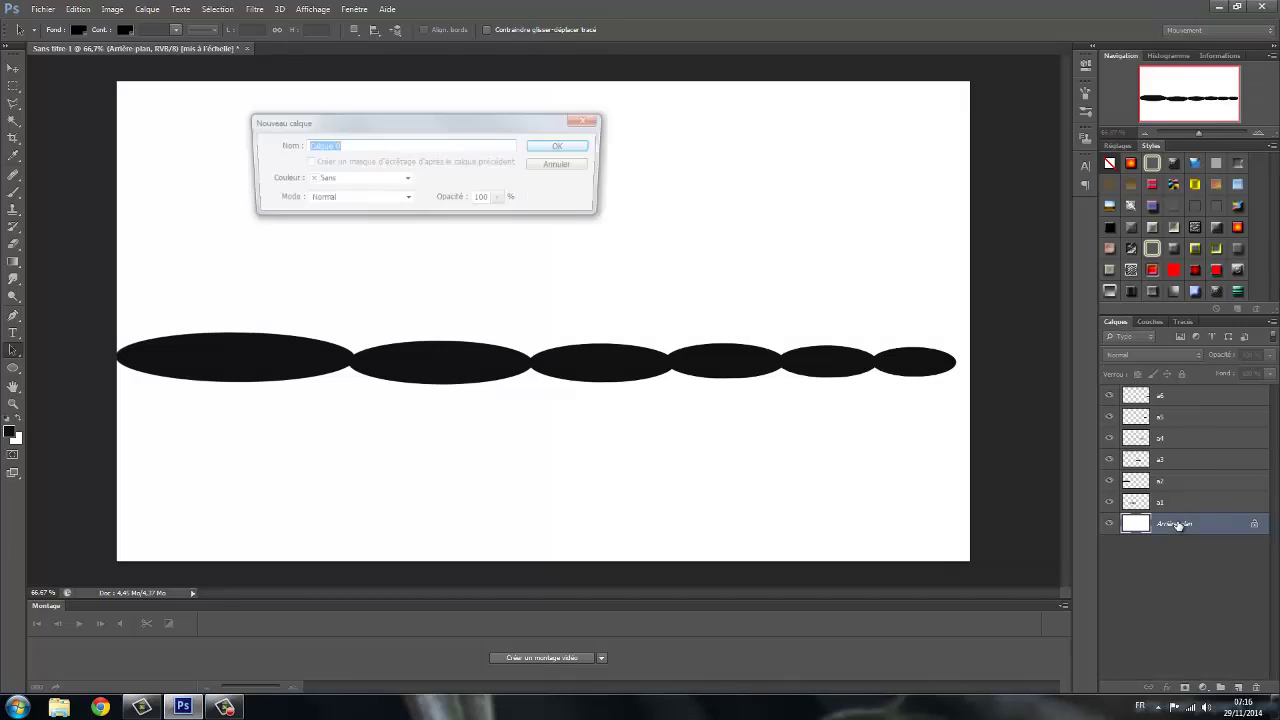
left_click(563, 148)
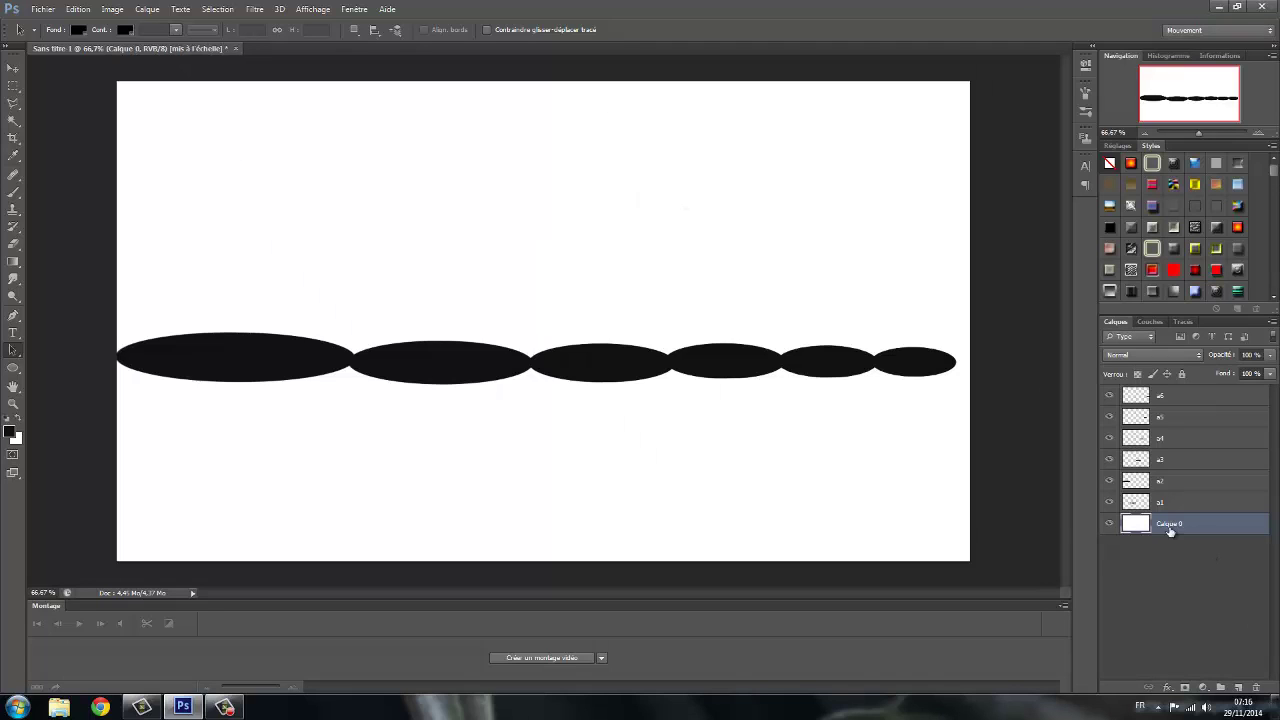
right_click(1170, 531)
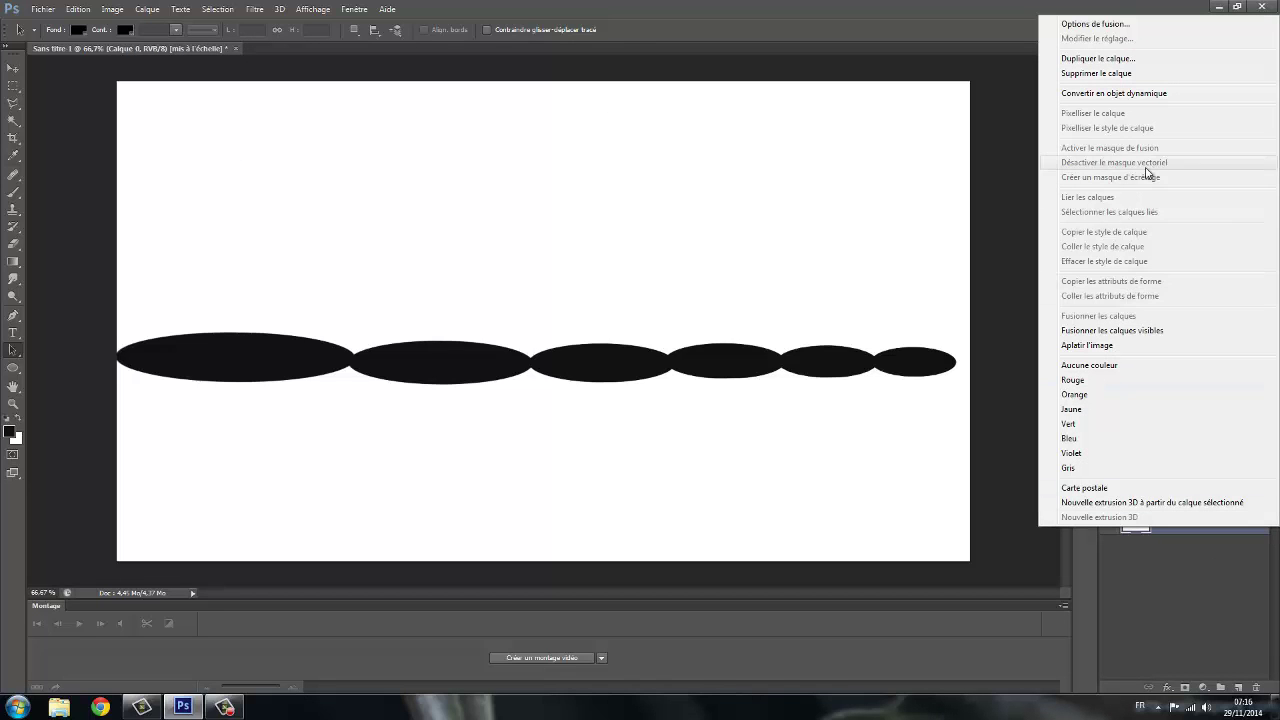
left_click(1092, 73)
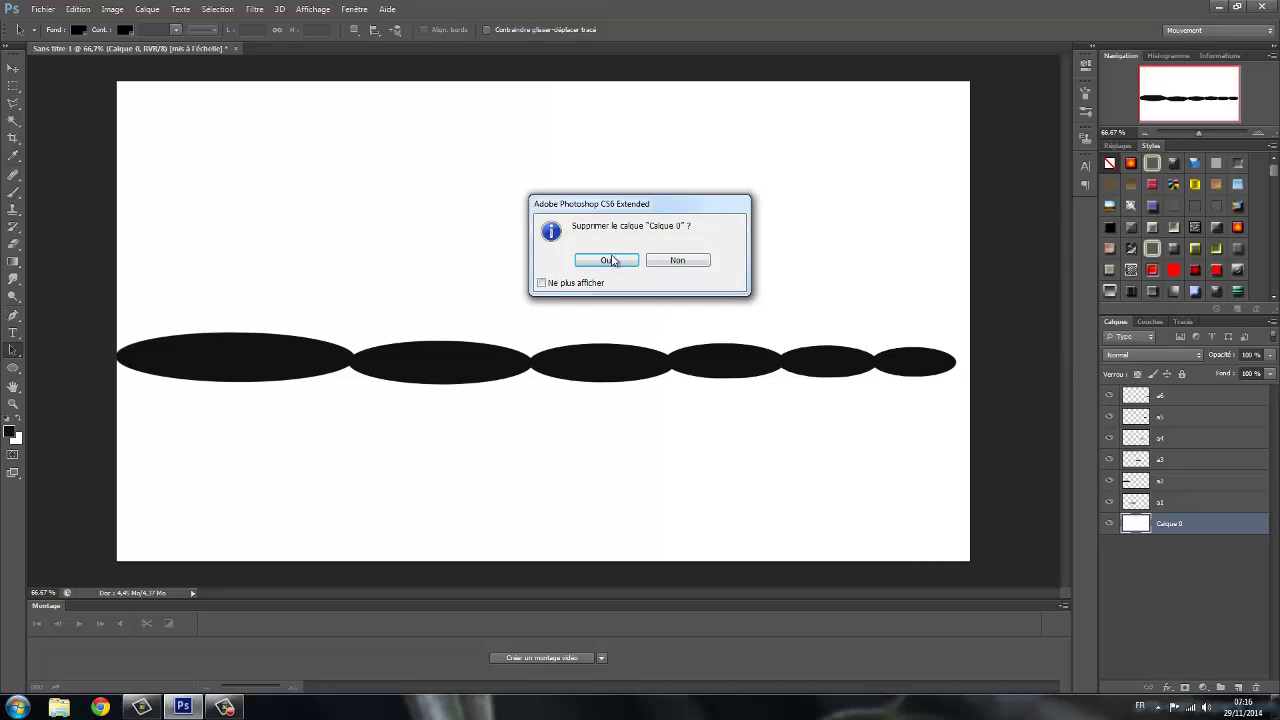
left_click(607, 260)
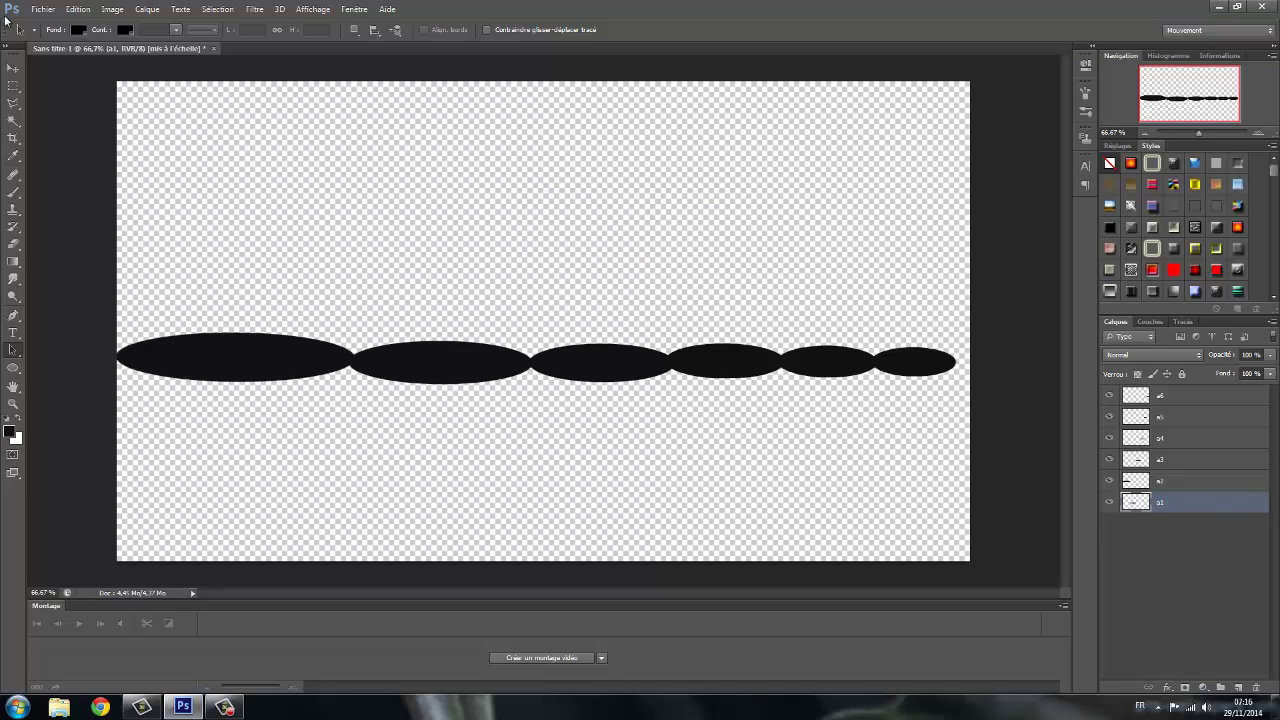
Start saving the document under a new name and create a folder named fourmi in the Vidéos library.
left_click(47, 12)
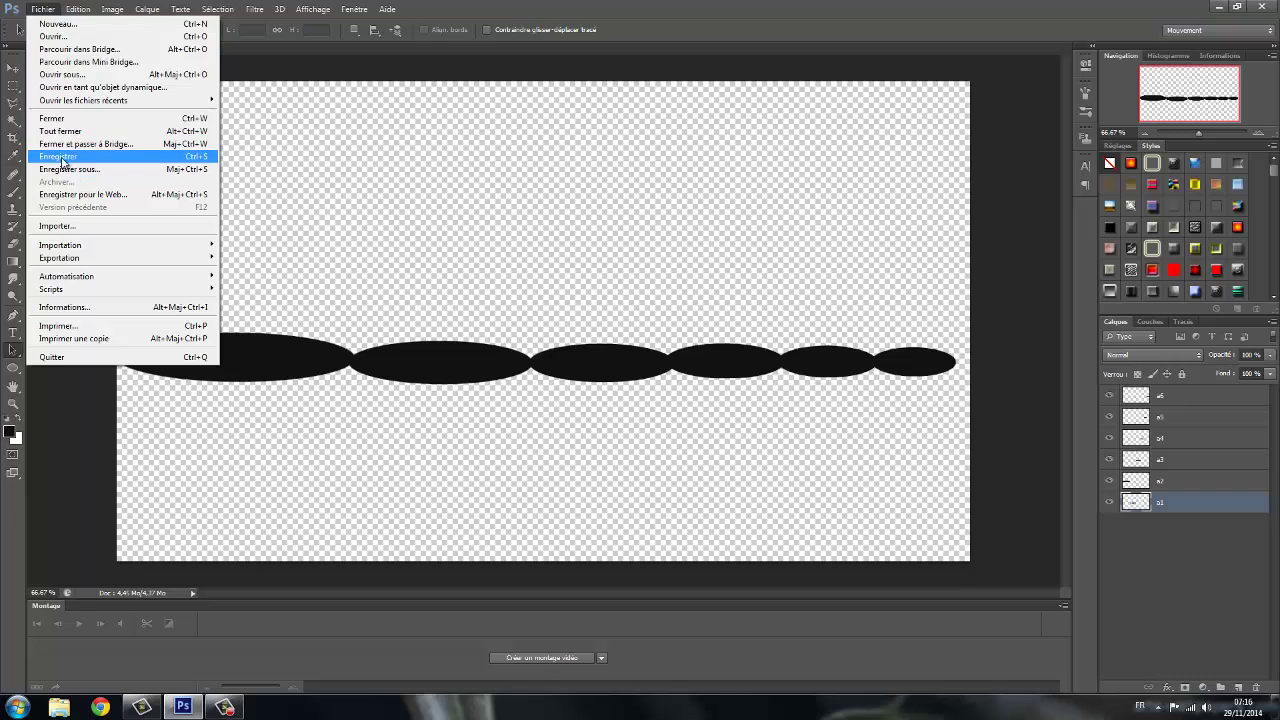
left_click(66, 168)
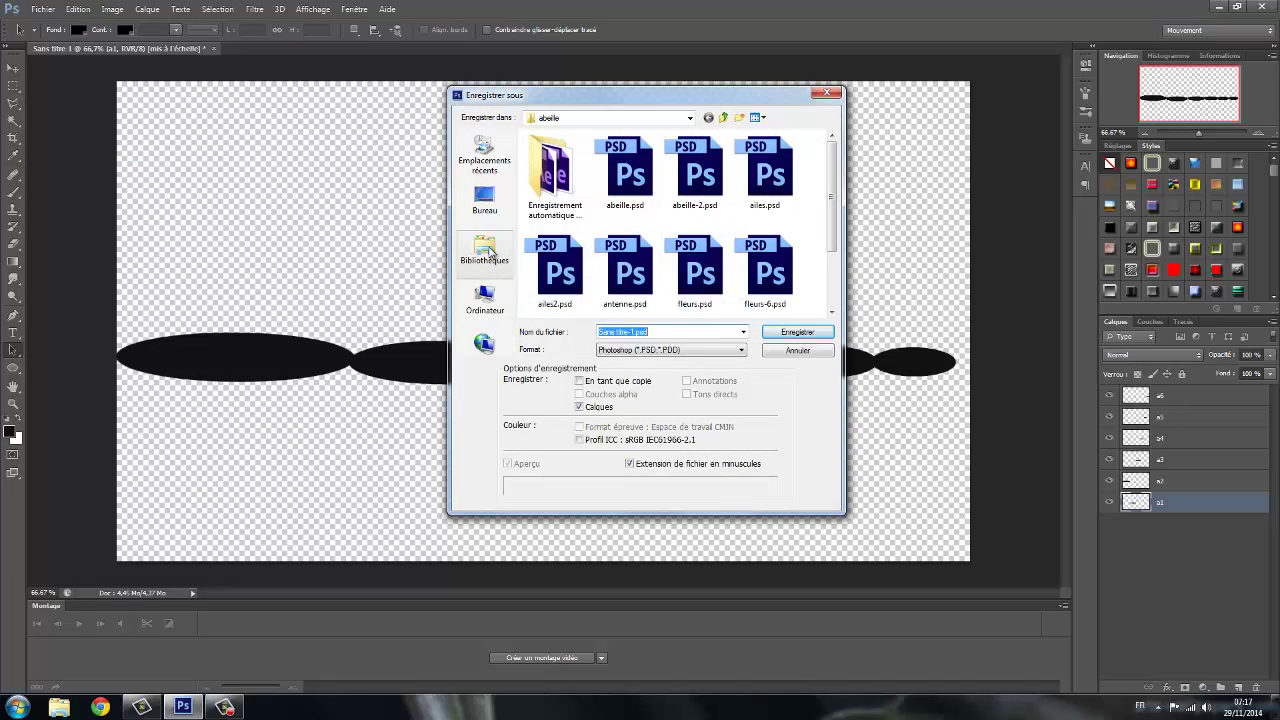
left_click(490, 253)
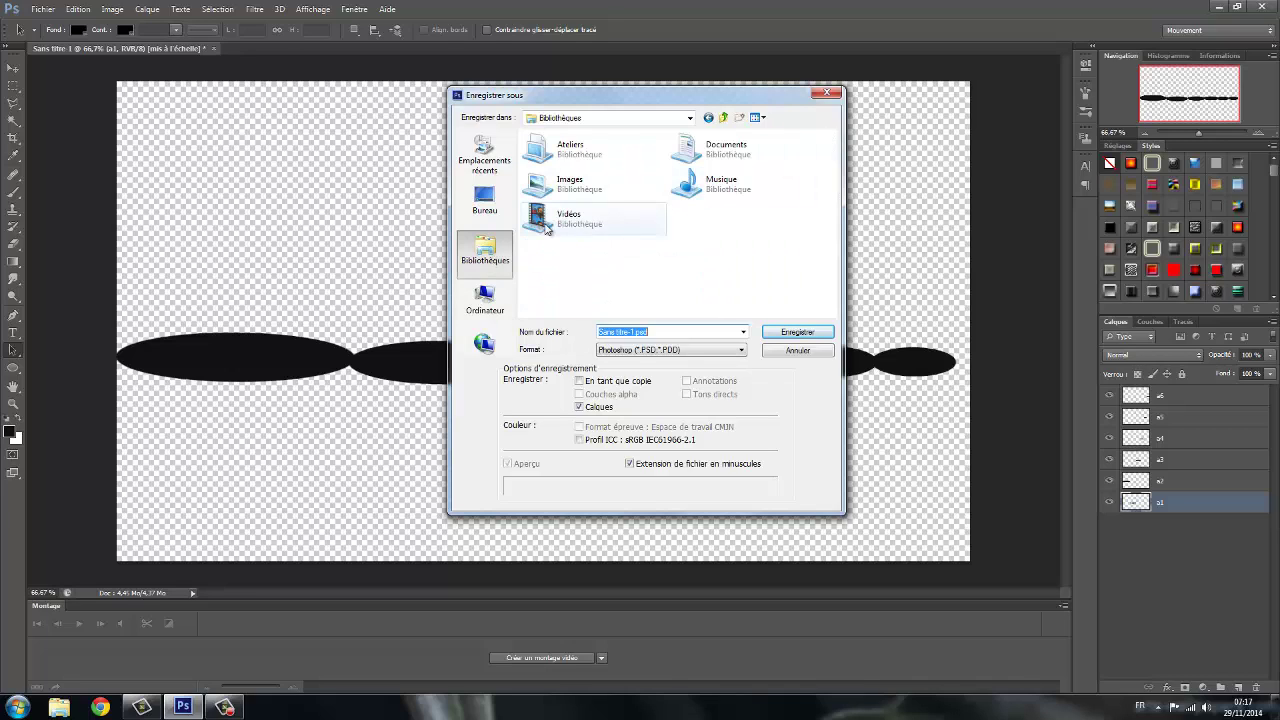
double_click(546, 222)
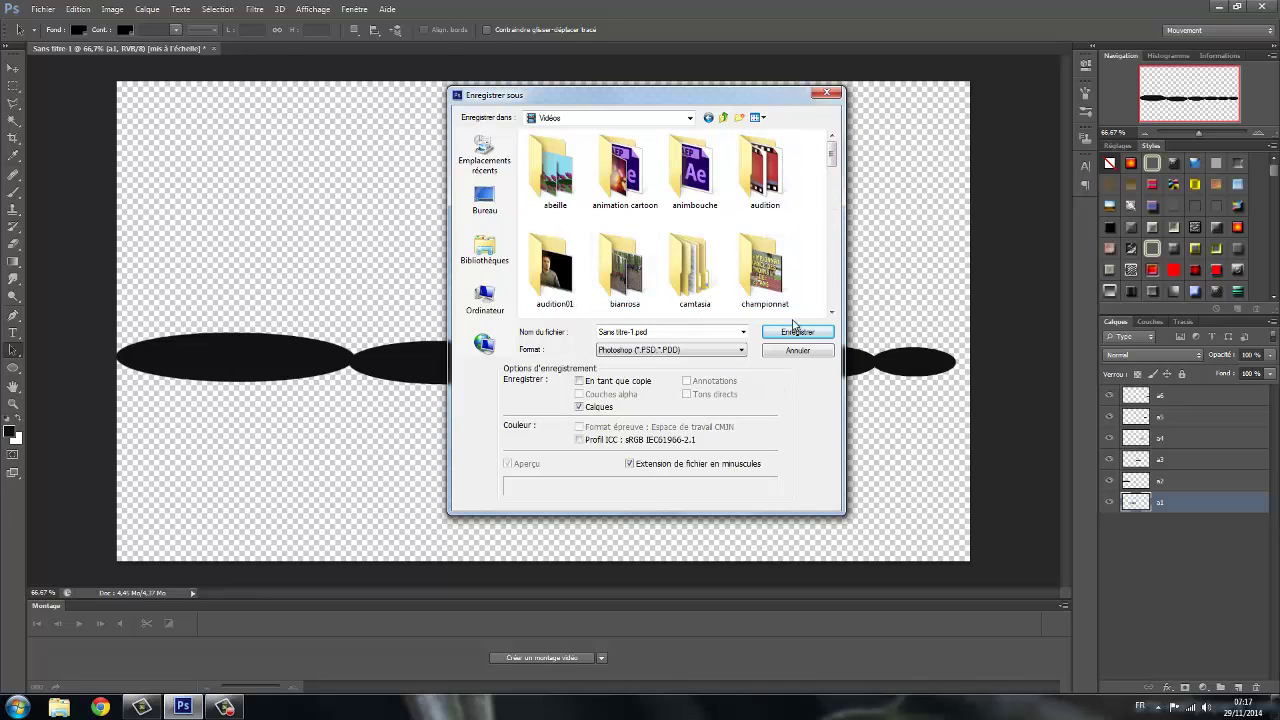
left_click(739, 119)
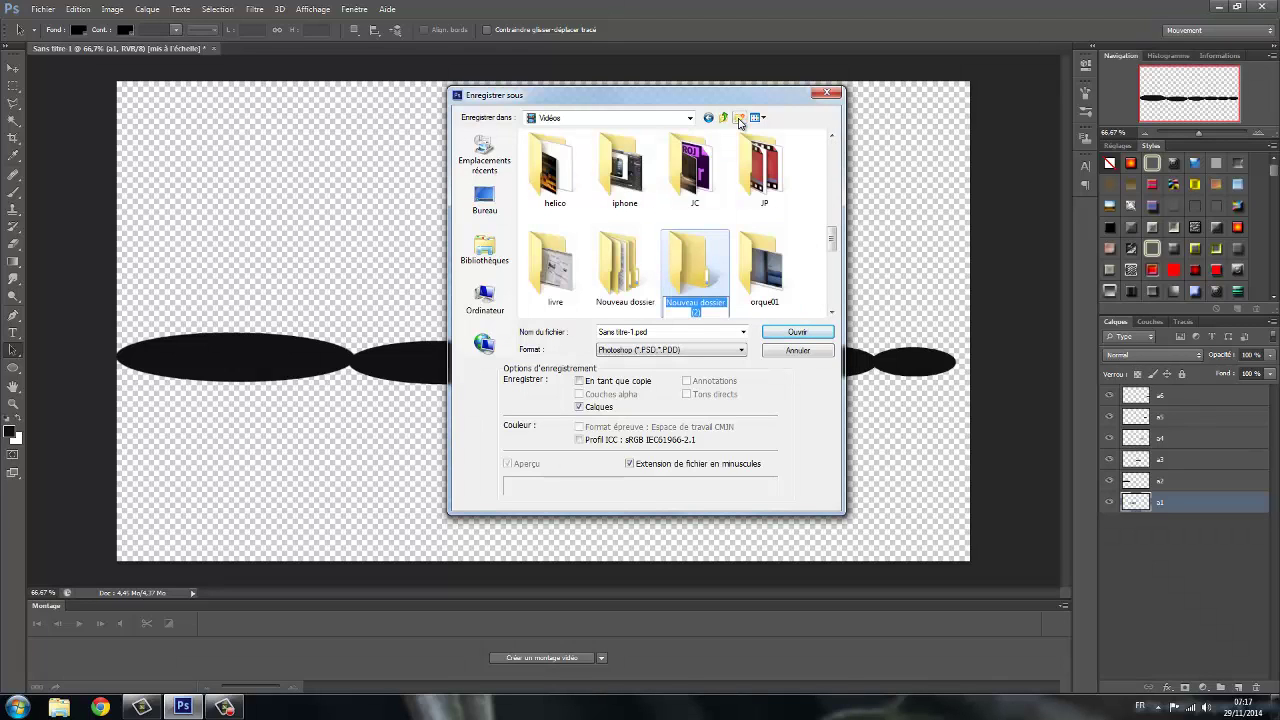
type("fou")
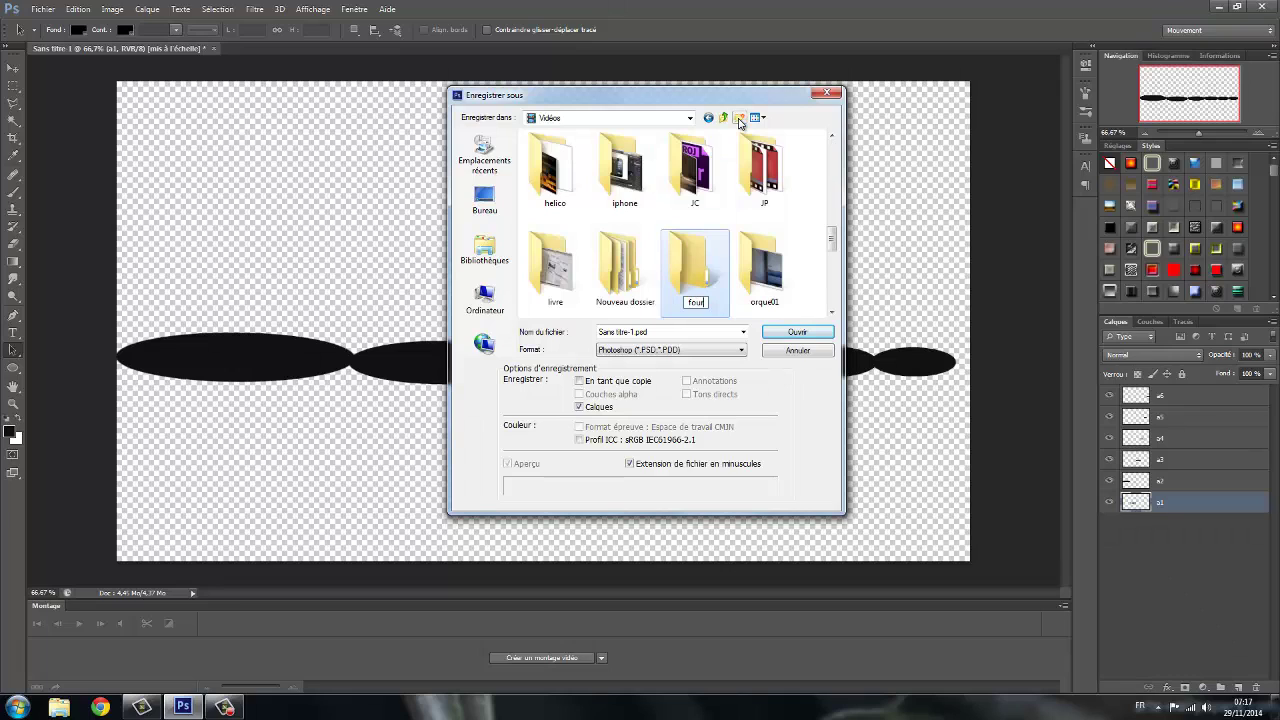
type("rmi")
key("Return")
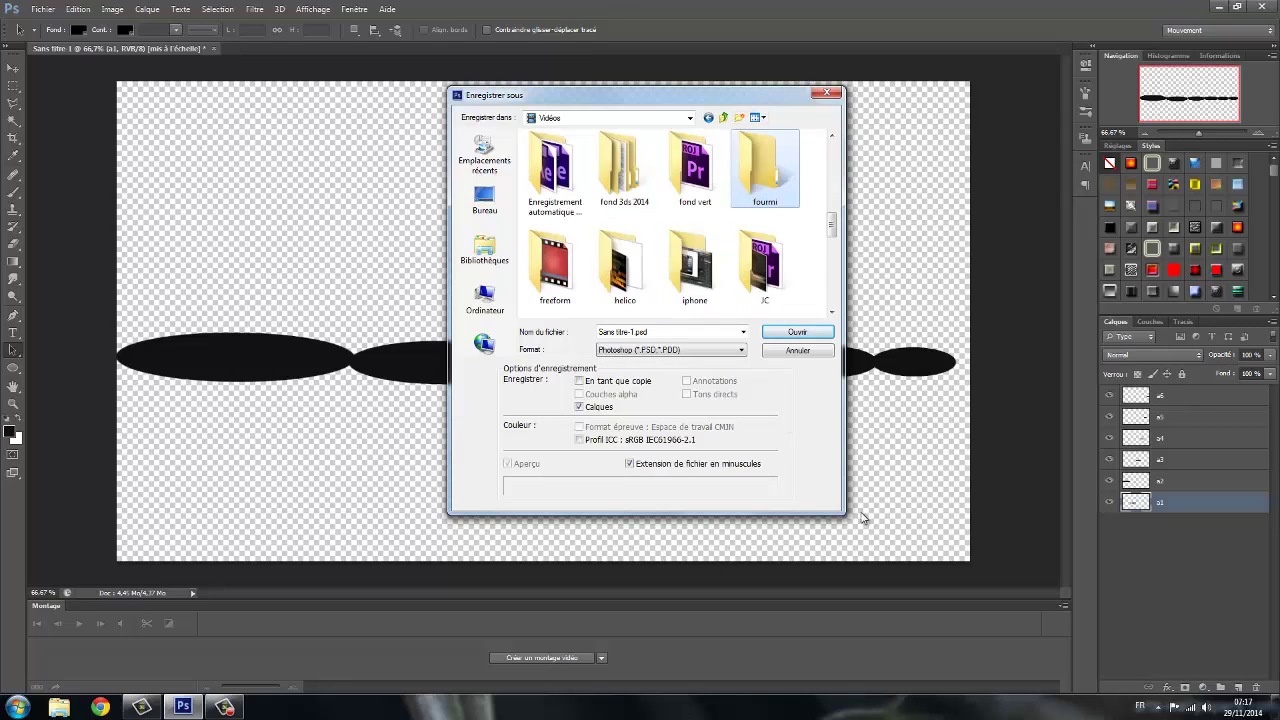
Save the document in Photoshop format as antenne inside the fourmi folder.
left_click(628, 333)
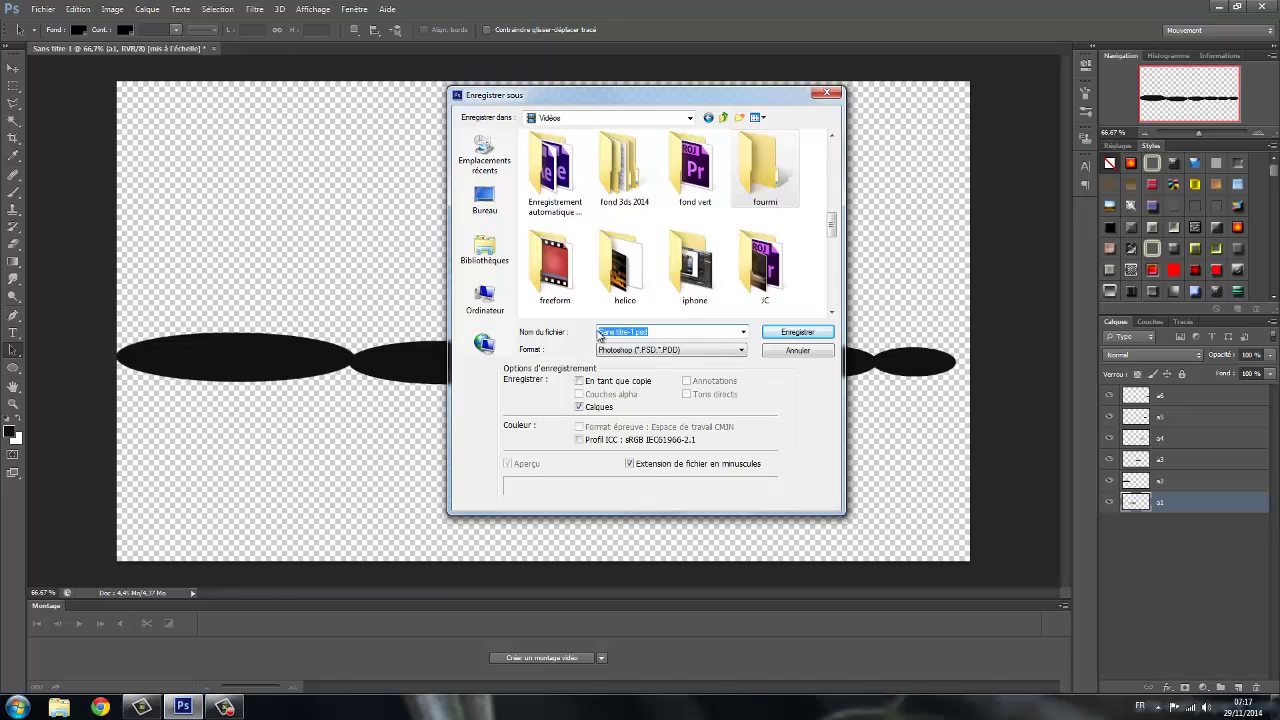
type("antenne")
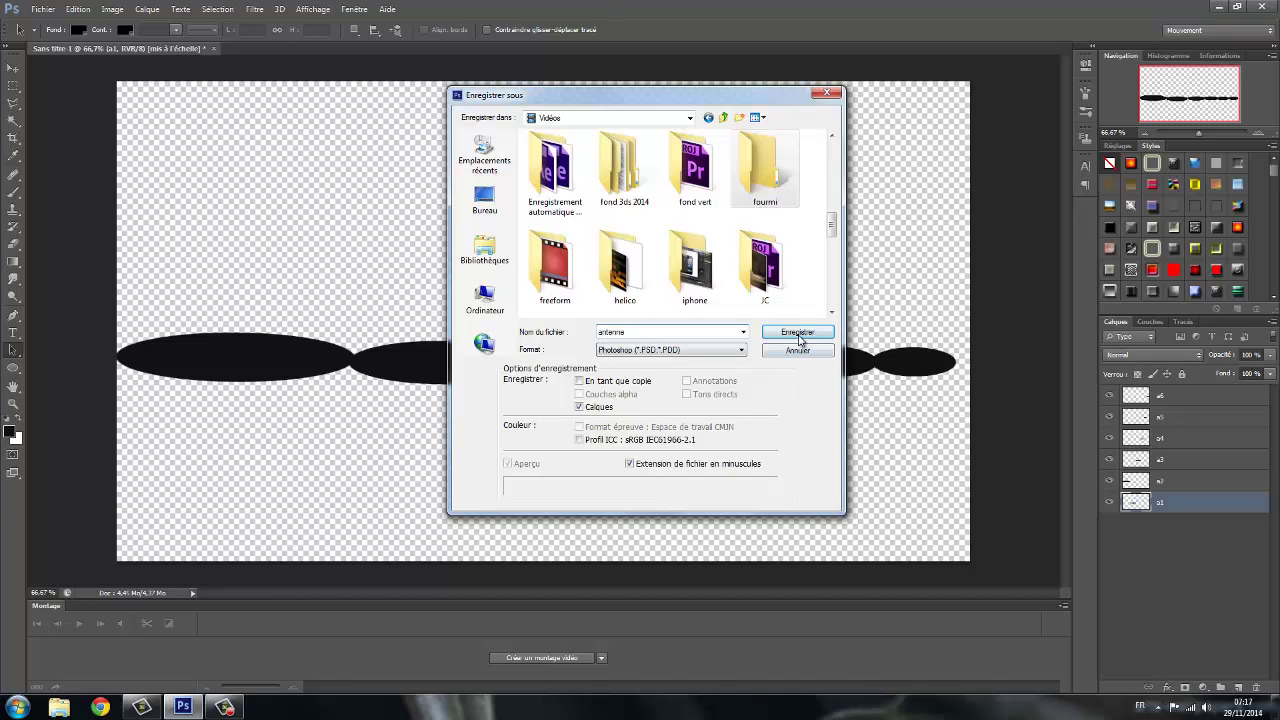
double_click(762, 173)
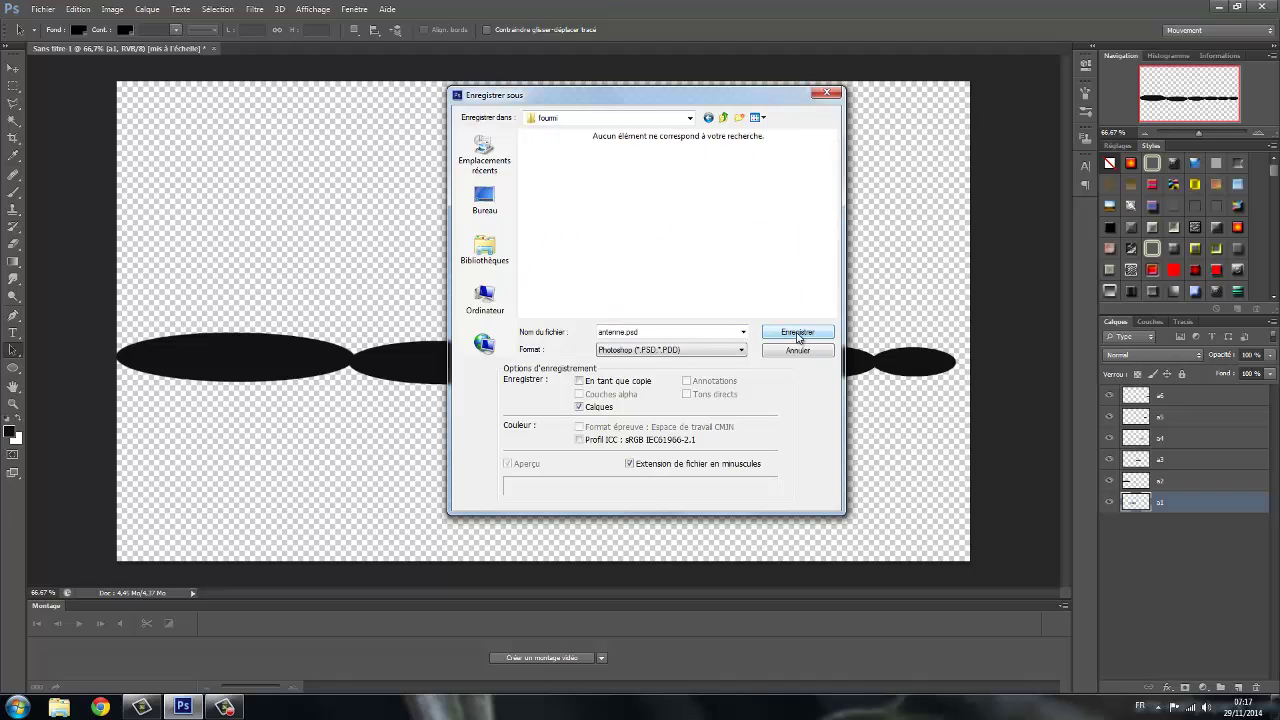
left_click(797, 334)
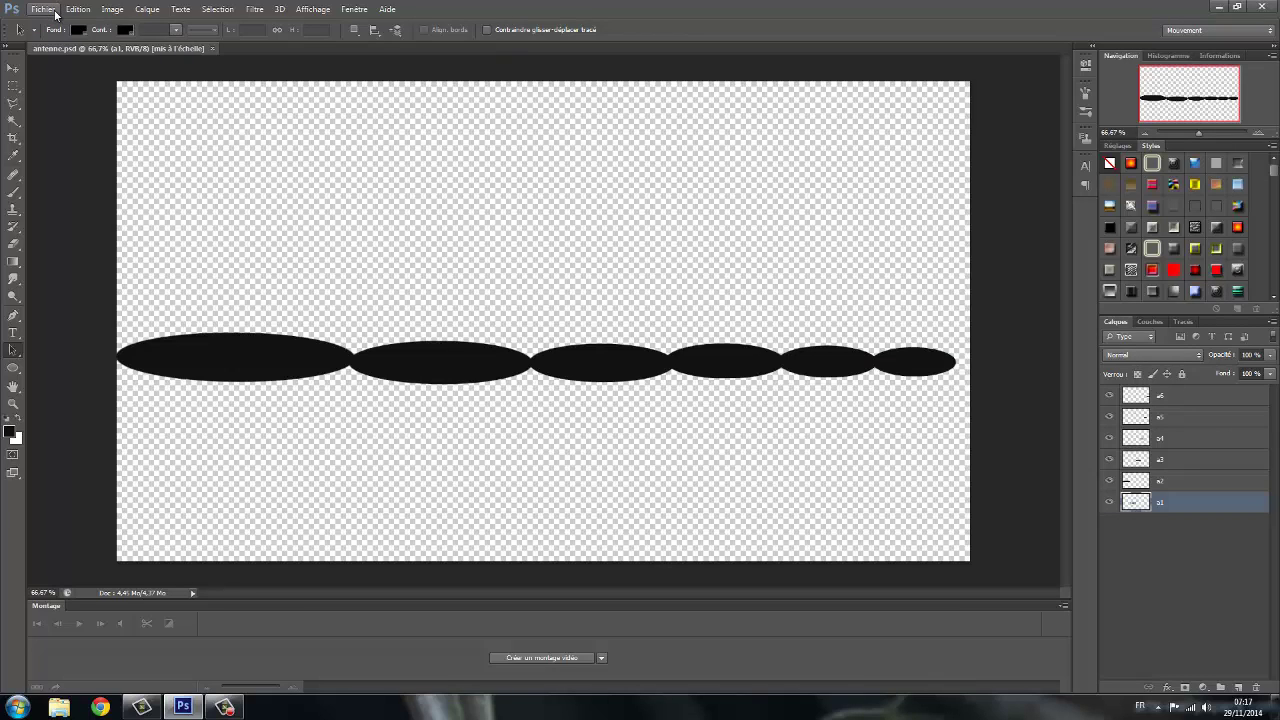
Switch to After Effects and create a composition named antenne using the HDV 1080 25 preset.
left_click(44, 10)
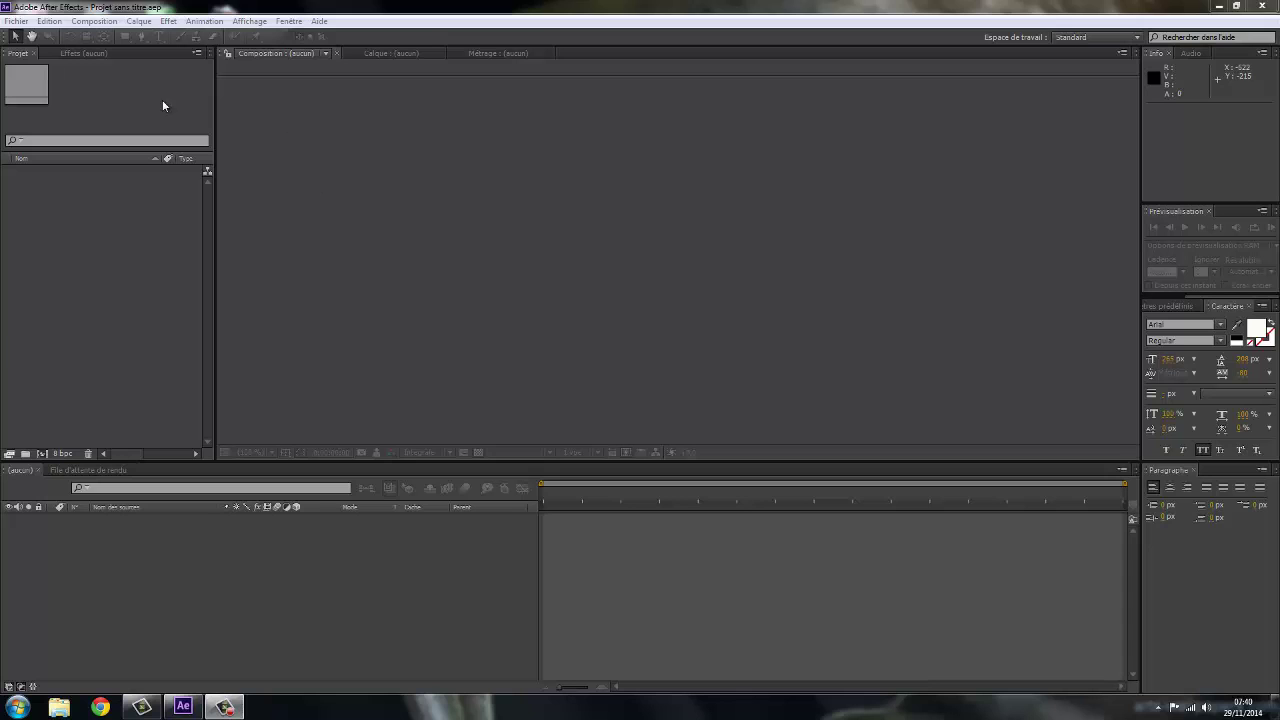
left_click(94, 21)
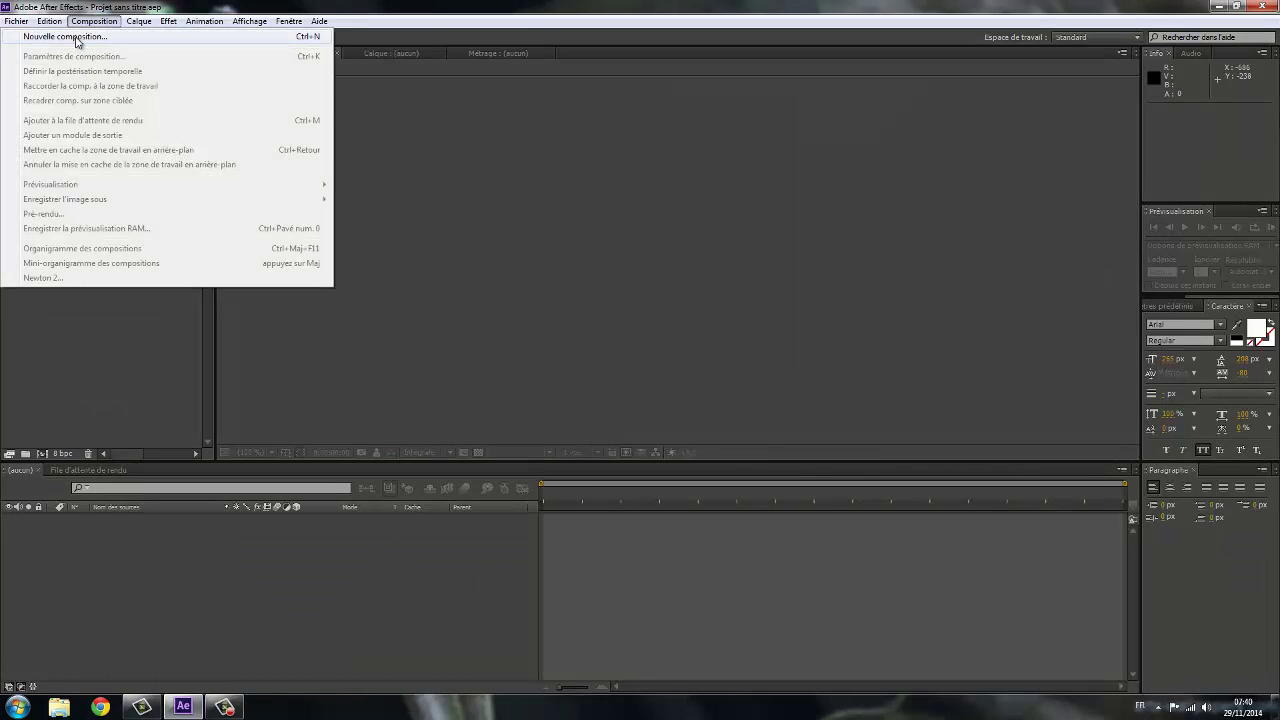
left_click(85, 34)
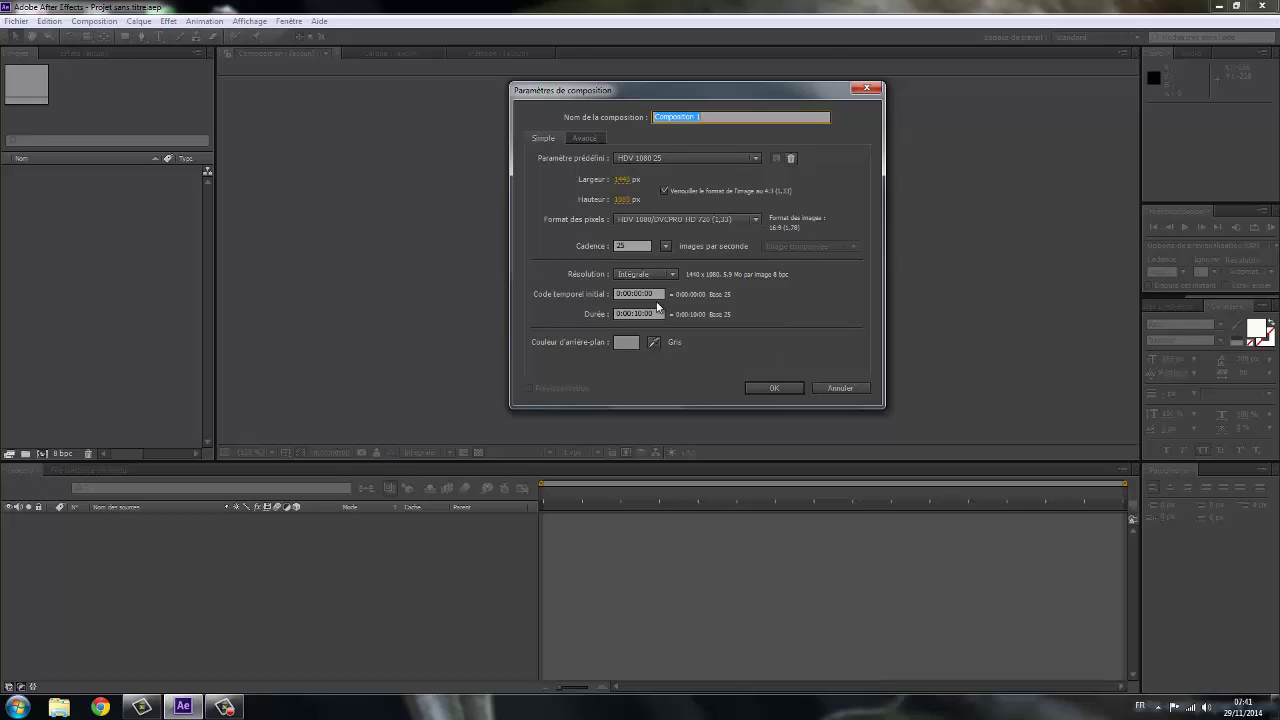
left_click_drag(702, 117, 655, 117)
type("c")
left_click(786, 388)
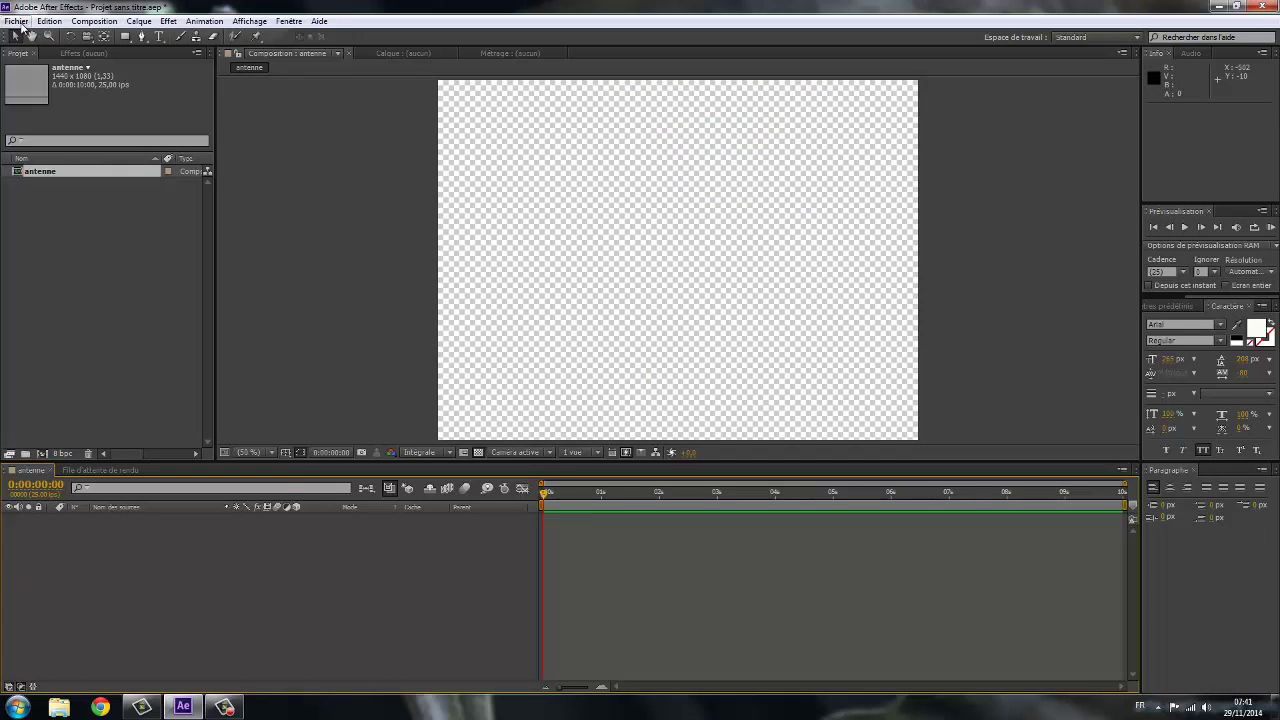
Import antenne.psd from the fourmi folder as a composition with editable layer styles.
left_click(16, 20)
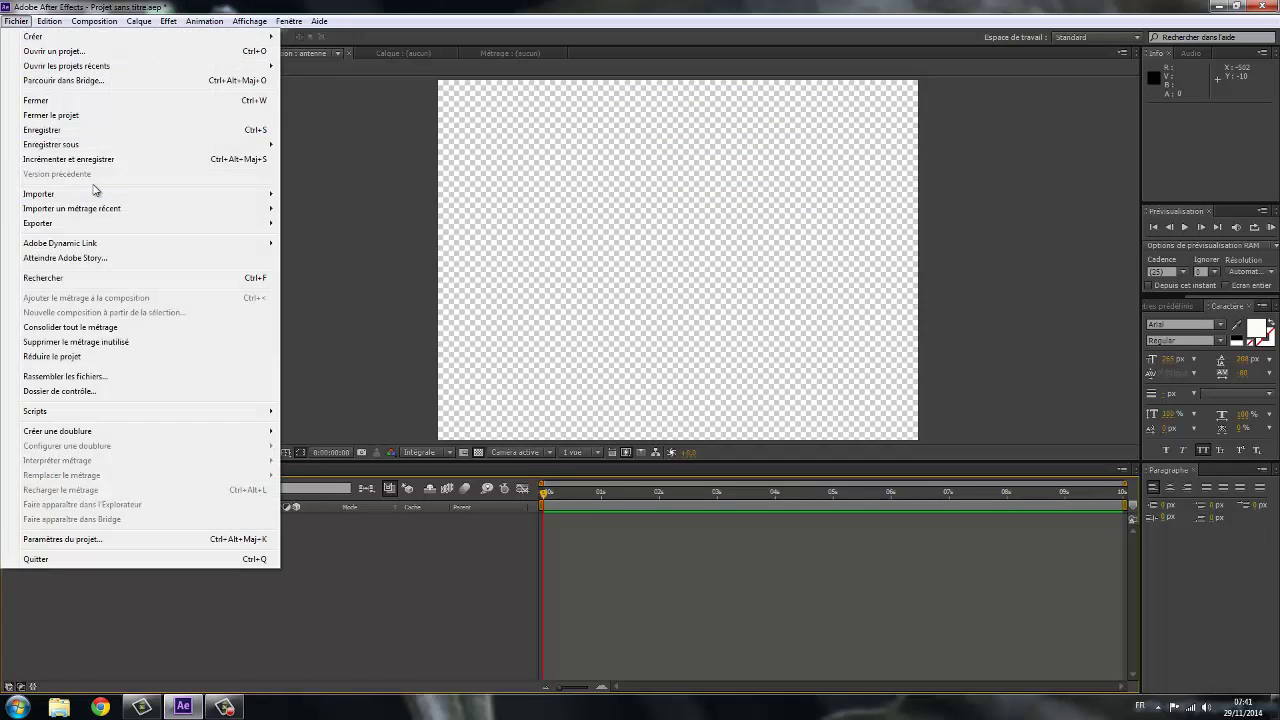
mouse_move(105, 196)
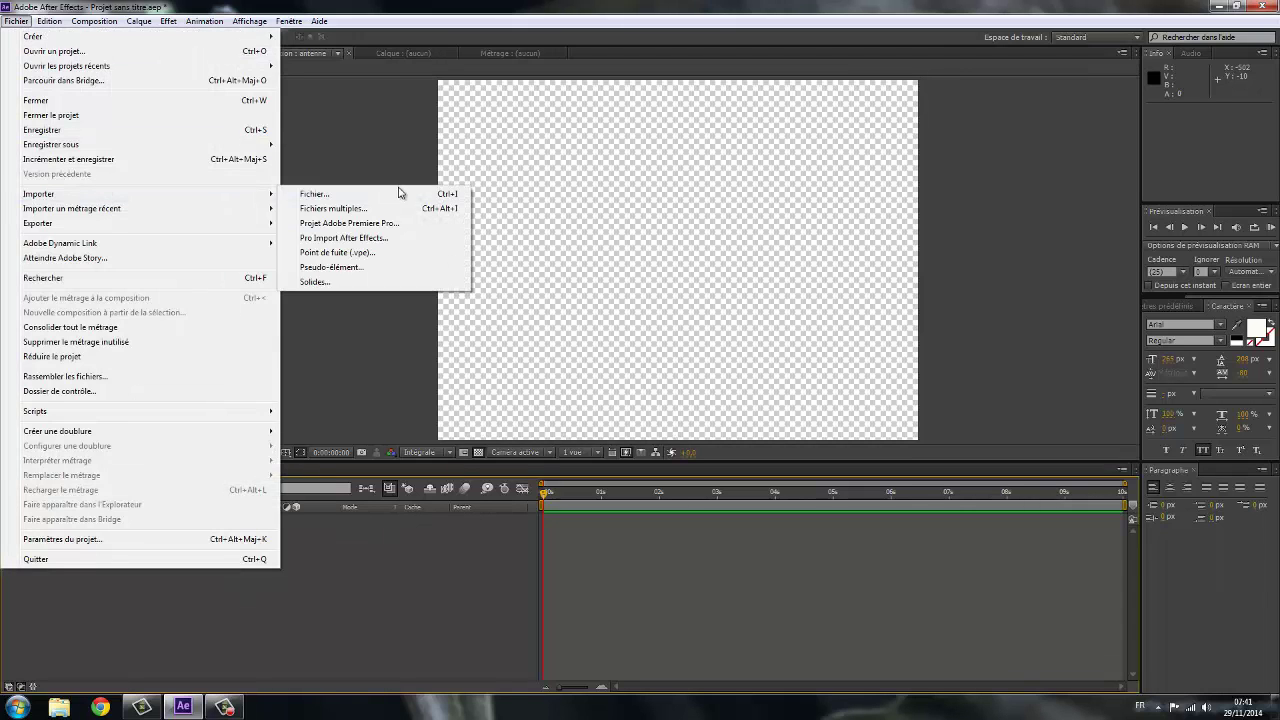
left_click(315, 196)
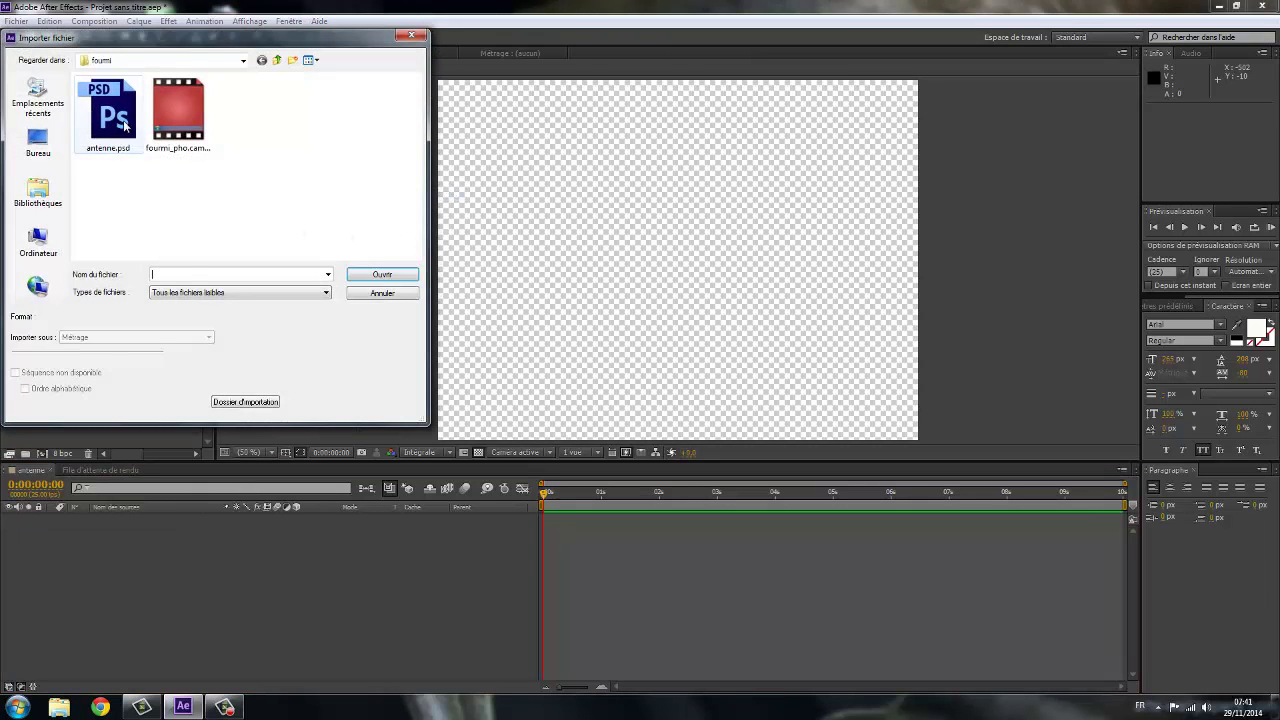
left_click(113, 115)
left_click(382, 274)
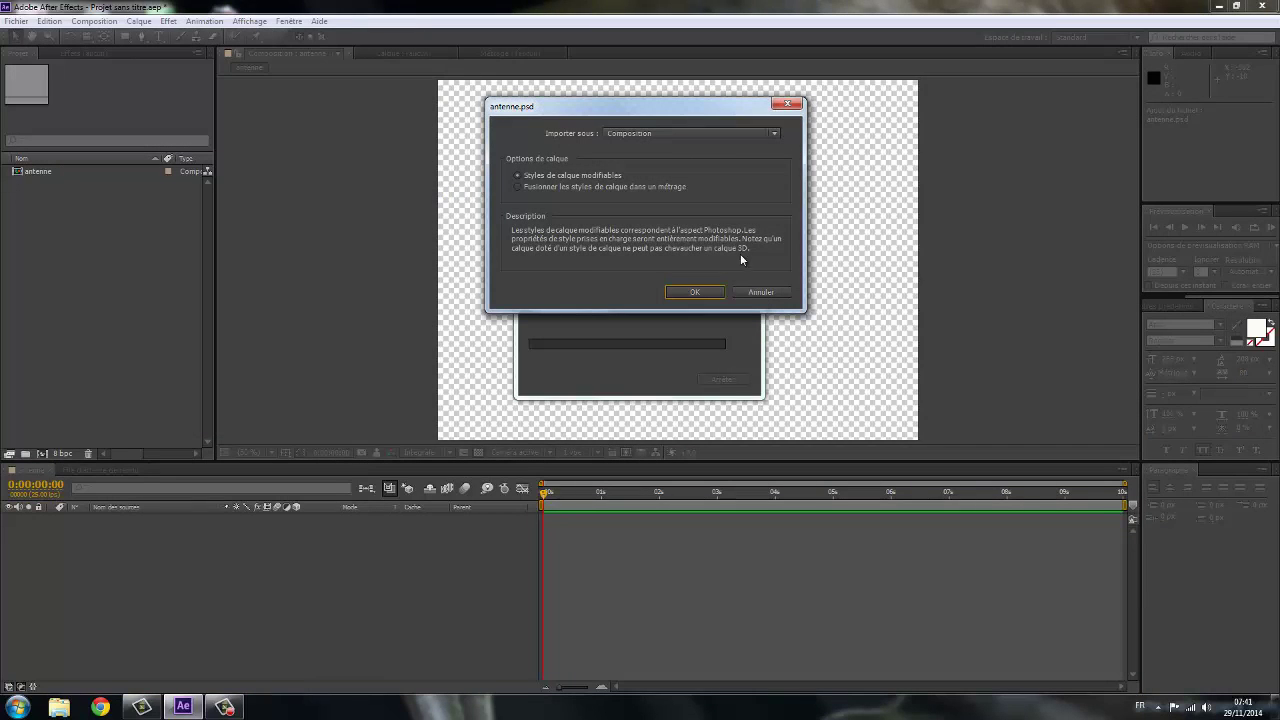
left_click(774, 134)
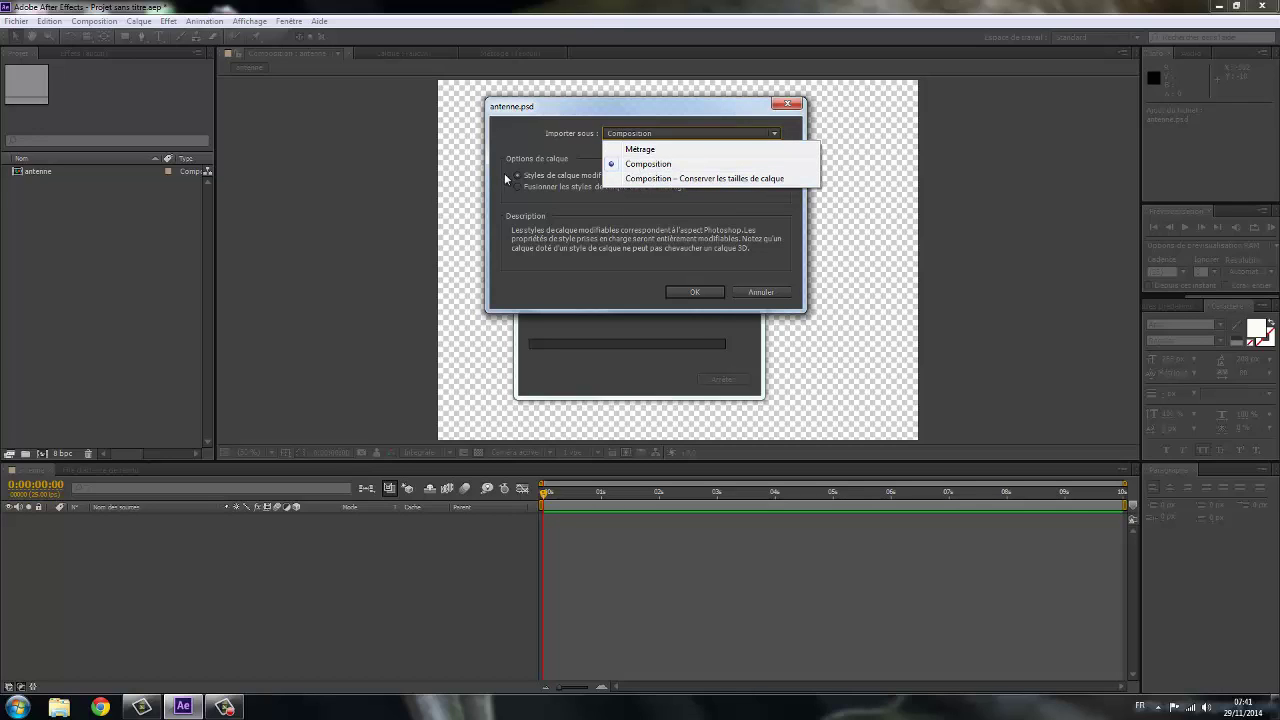
left_click(694, 295)
left_click(694, 292)
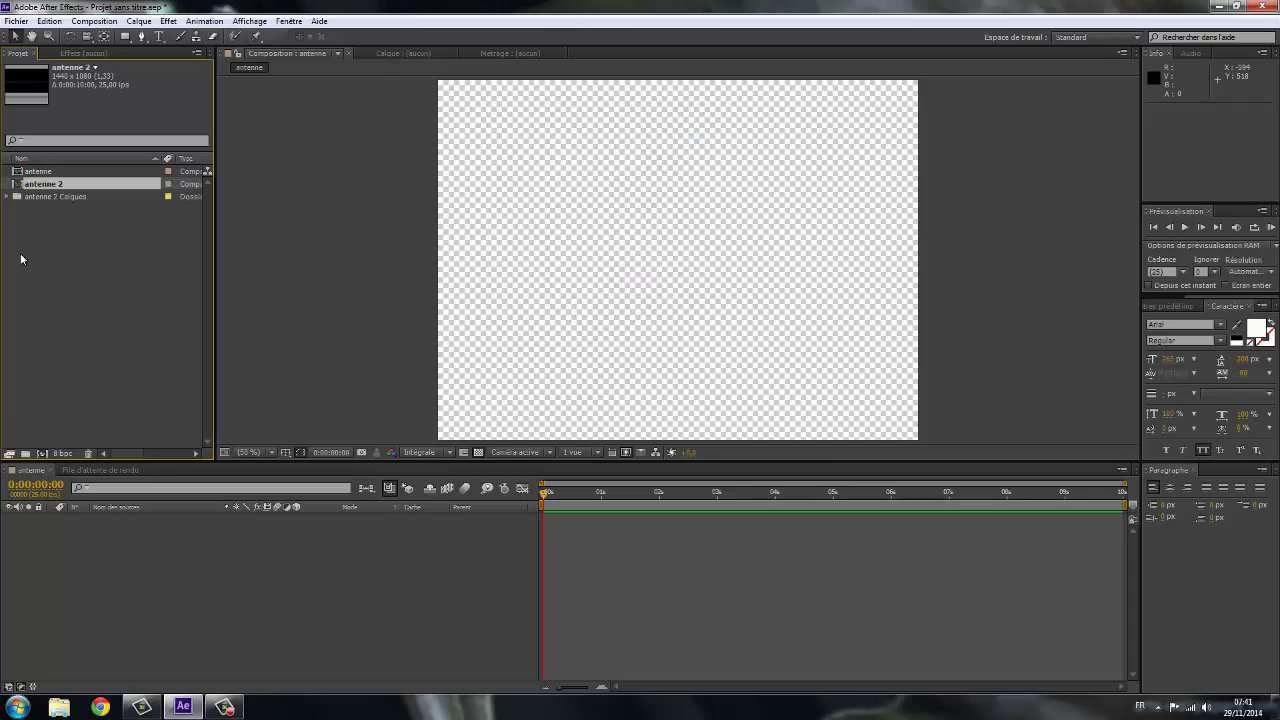
Expand the antenne 2 Calques folder and place its layers in the antenne timeline, ordered from a6 at the top to a1 at the bottom.
left_click(8, 197)
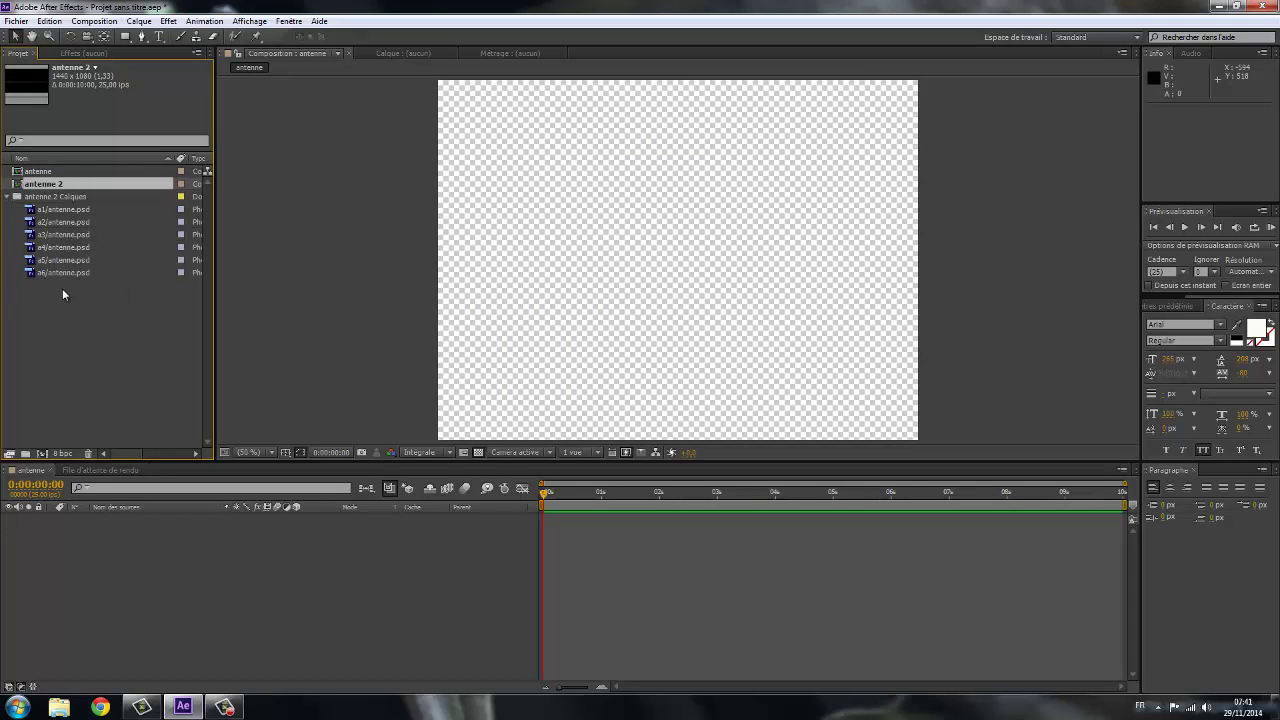
left_click_drag(58, 272, 168, 536)
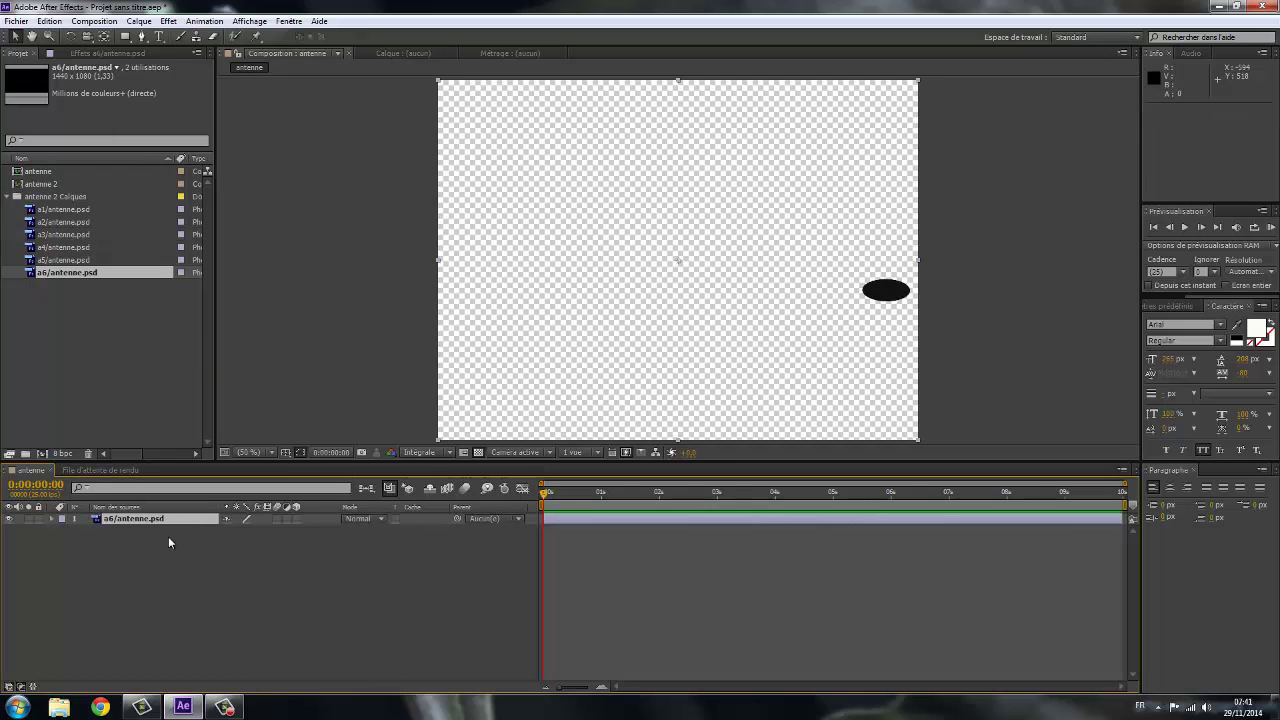
left_click_drag(66, 262, 127, 534)
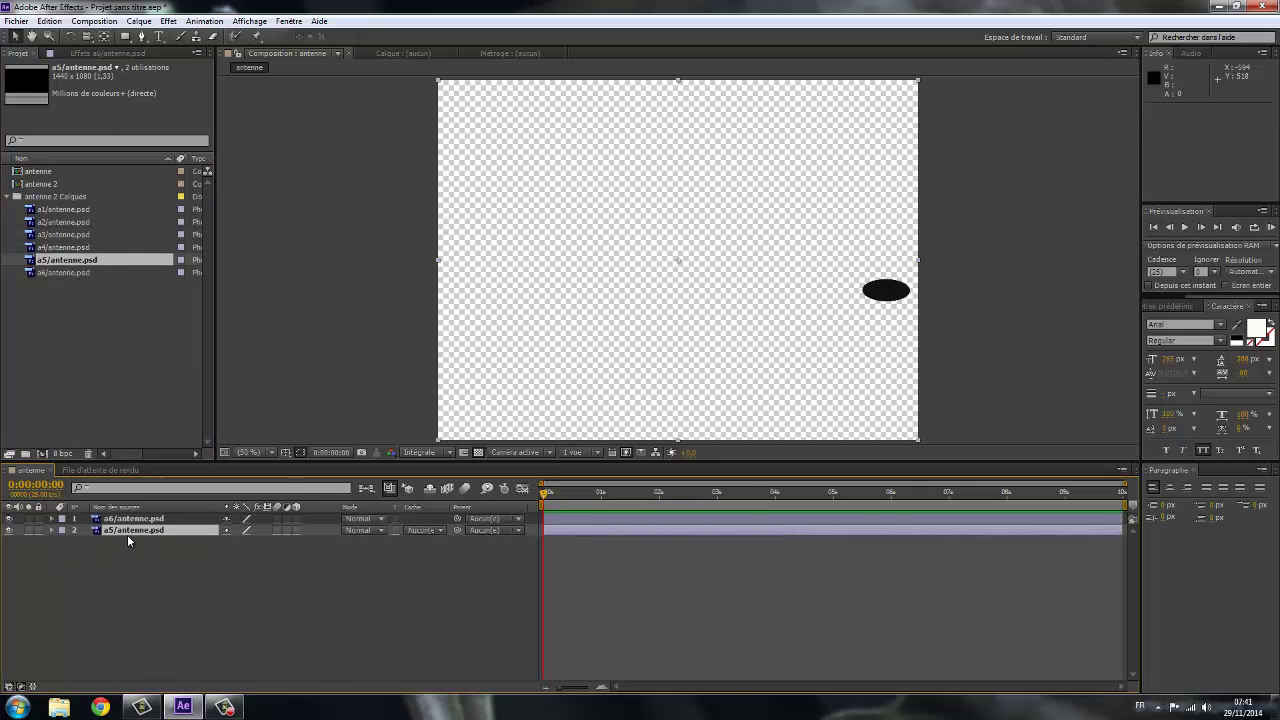
left_click_drag(66, 247, 110, 541)
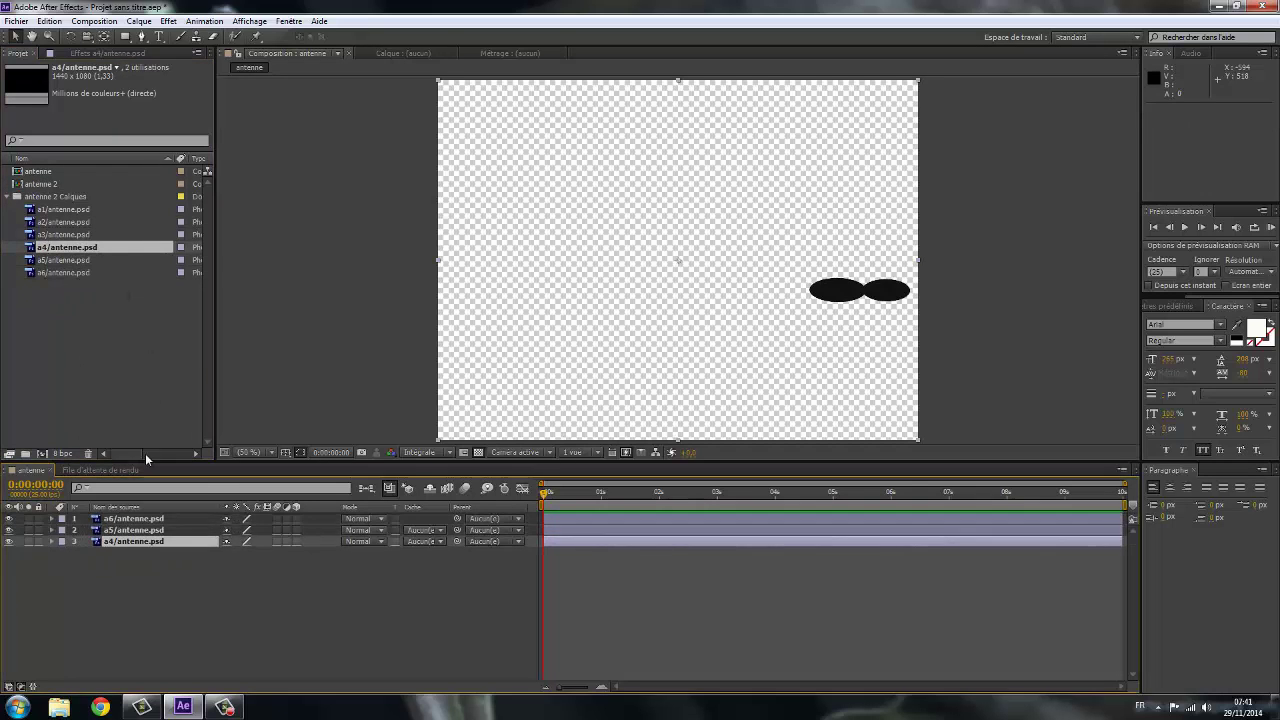
left_click_drag(64, 234, 86, 578)
left_click_drag(68, 222, 98, 585)
left_click_drag(64, 209, 79, 614)
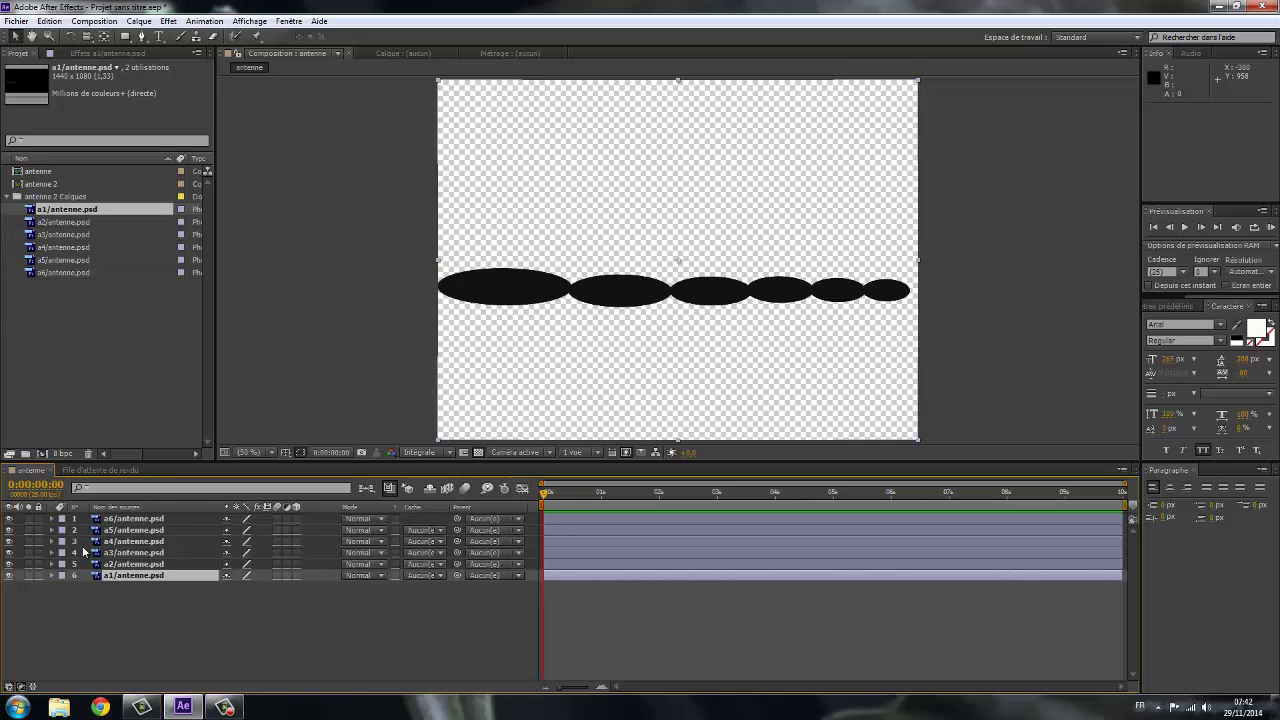
Move the anchor points of layers a6, a5 and a4 to the left end of each layer's ellipse with the Pan Behind tool.
left_click(105, 37)
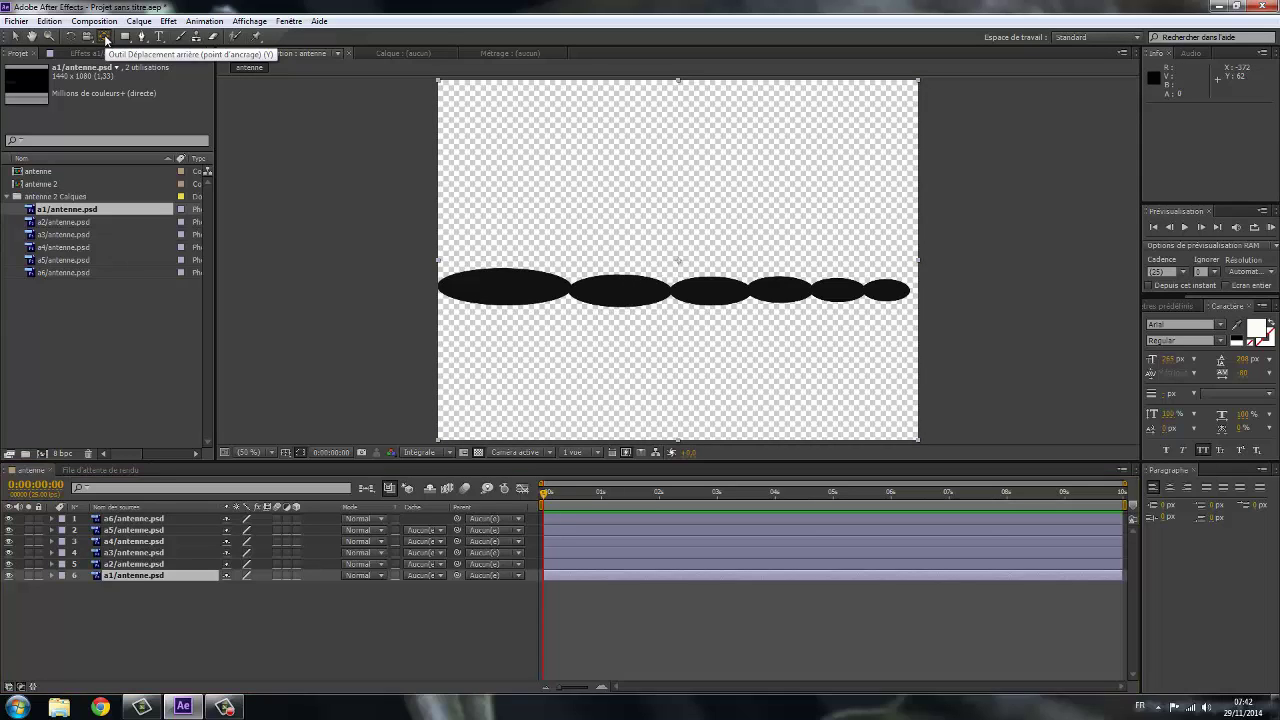
left_click(130, 519)
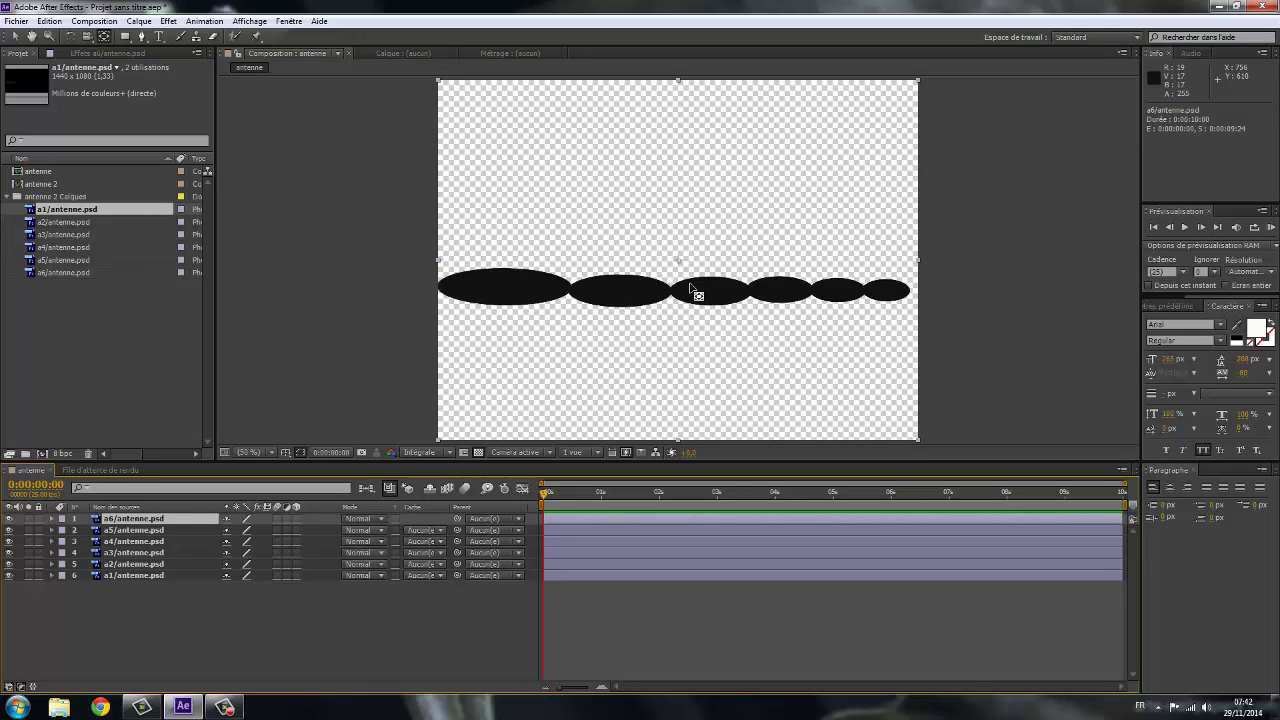
left_click_drag(714, 264, 866, 291)
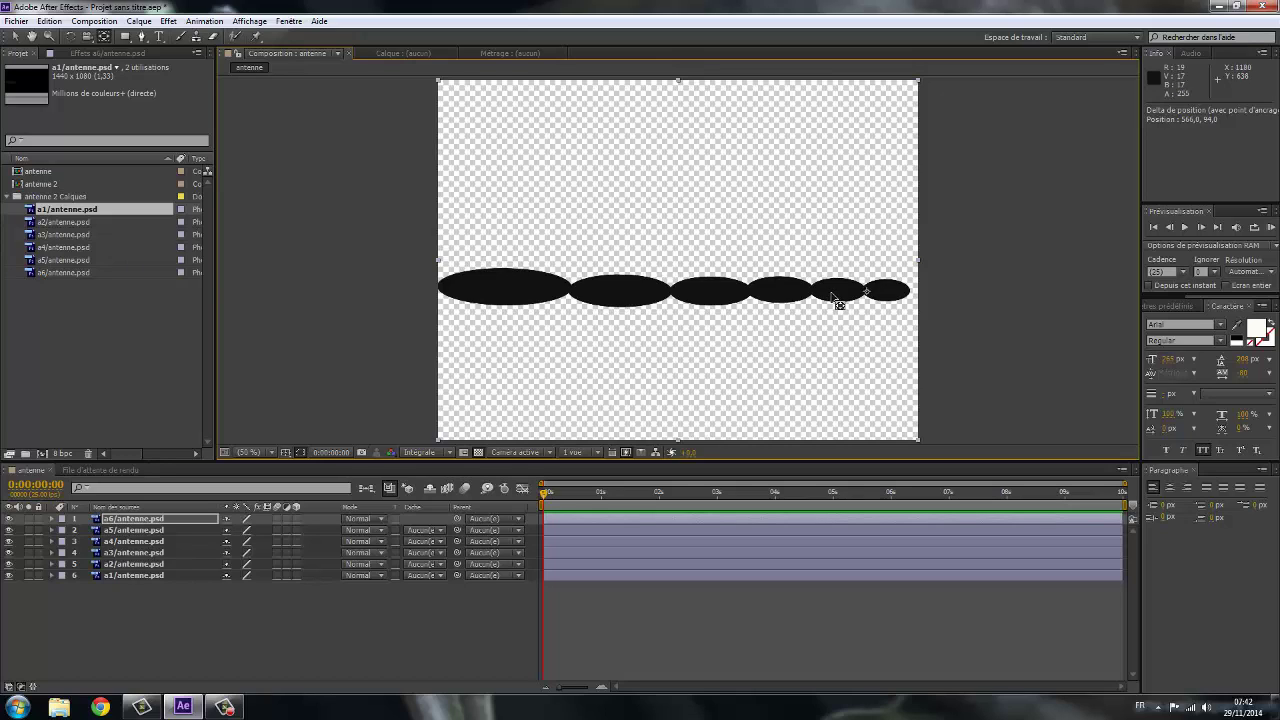
left_click(150, 531)
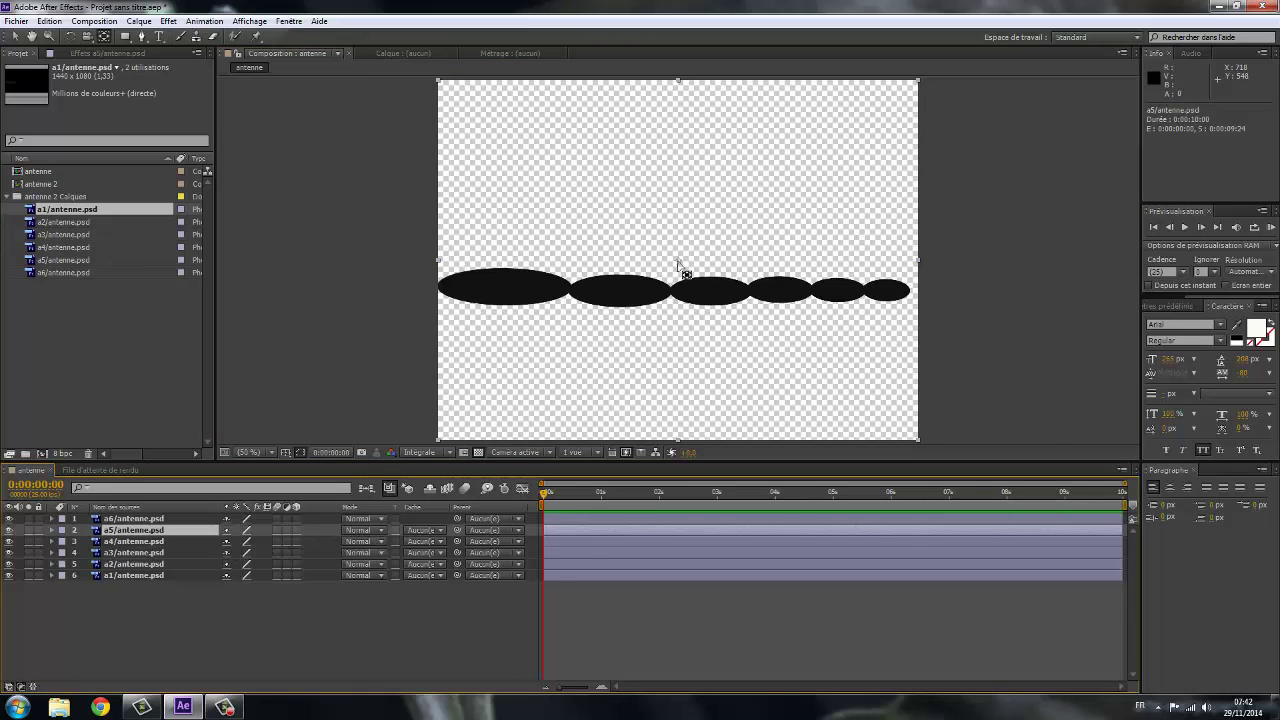
left_click_drag(686, 268, 828, 316)
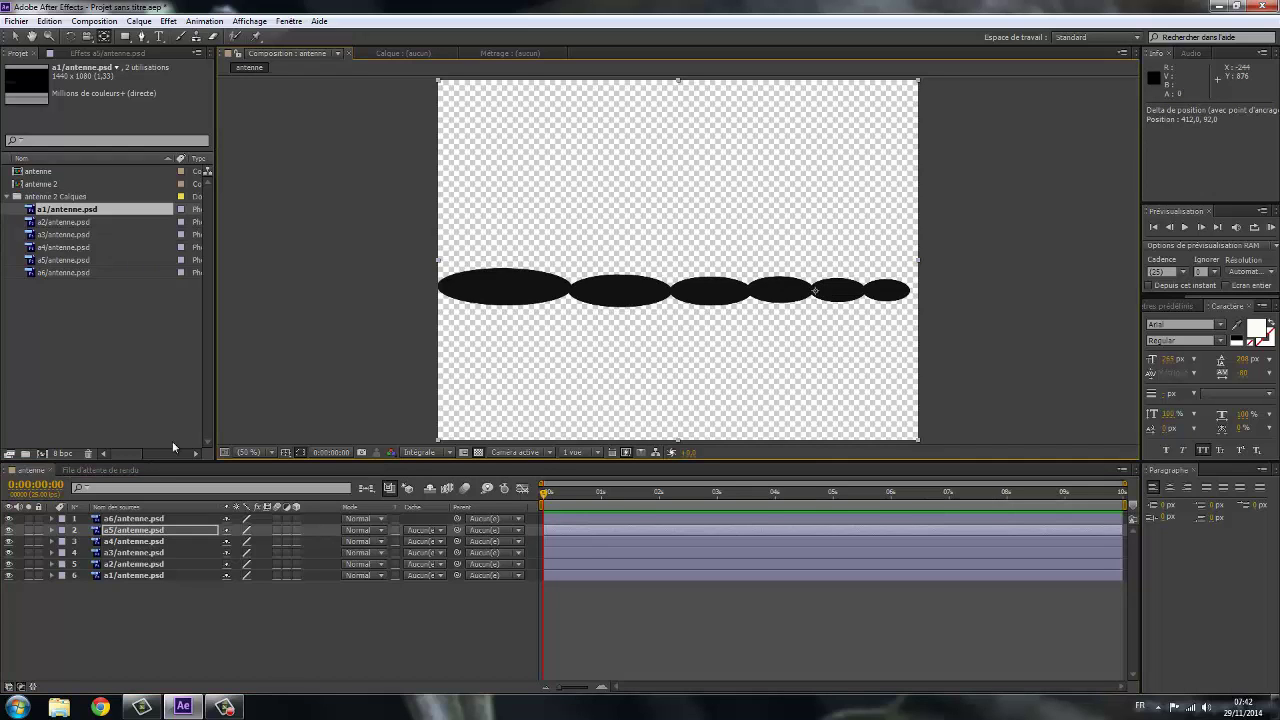
left_click(133, 541)
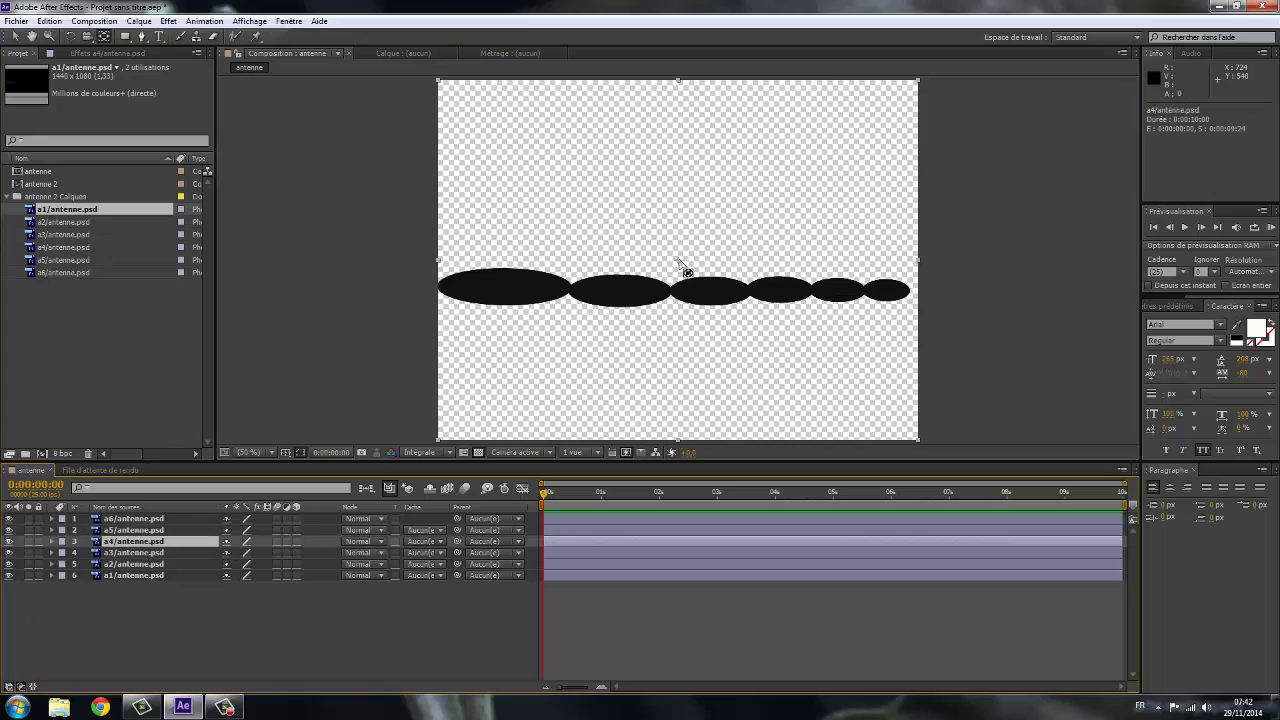
left_click_drag(683, 274, 752, 294)
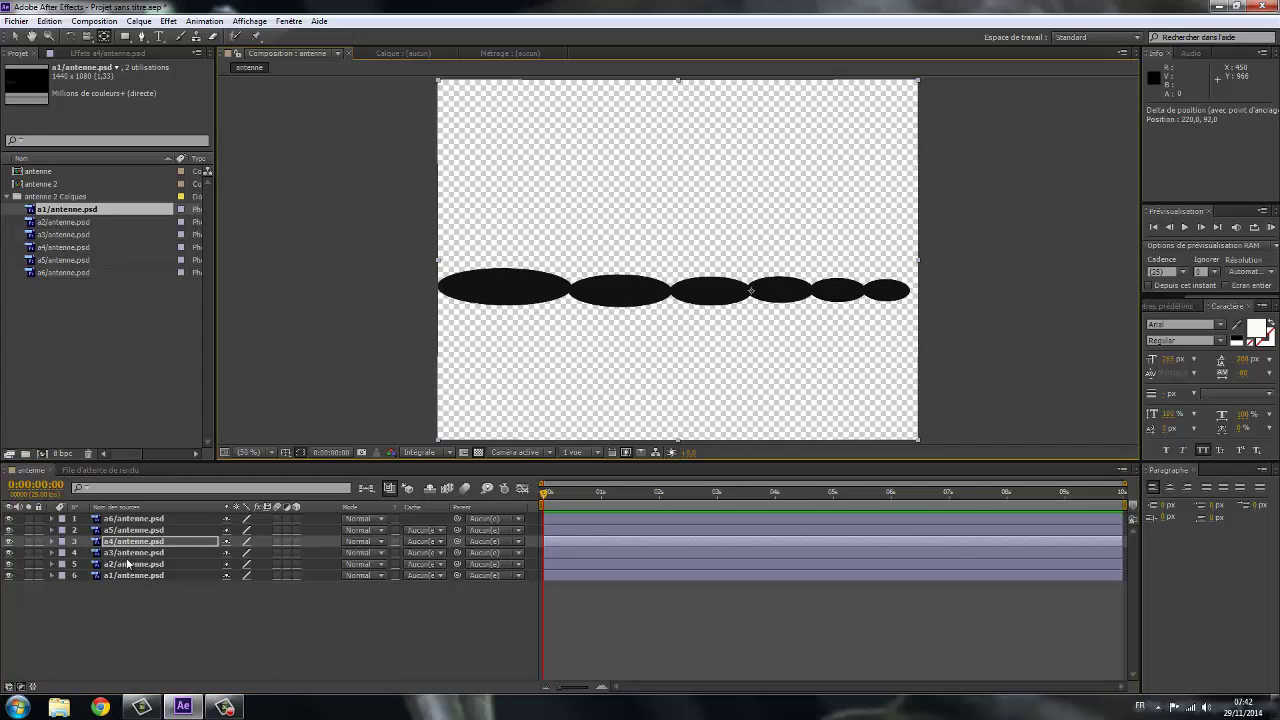
Move the anchor points of layers a3, a2 and a1 to the left end of each layer's ellipse.
left_click(728, 292)
mouse_move(680, 274)
left_mouse_down()
mouse_move(686, 302)
mouse_move(672, 289)
left_mouse_up()
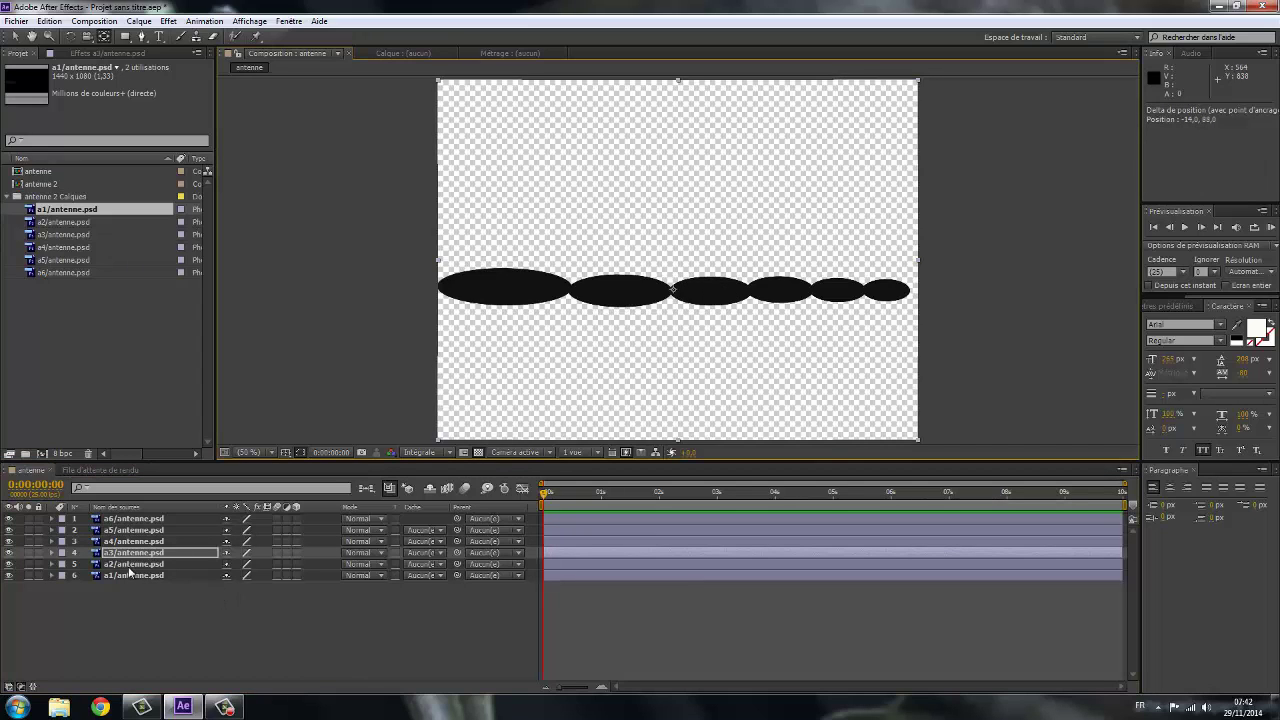
left_click(128, 565)
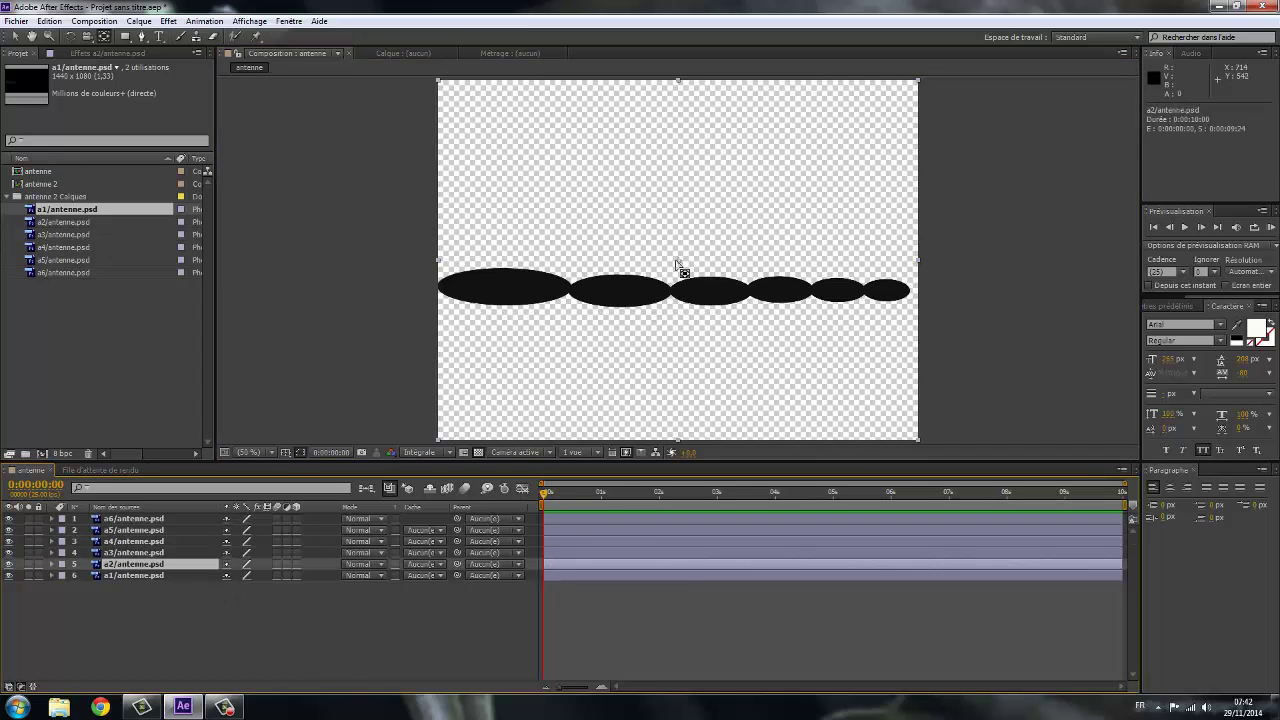
left_click_drag(680, 274, 572, 294)
left_click(142, 576)
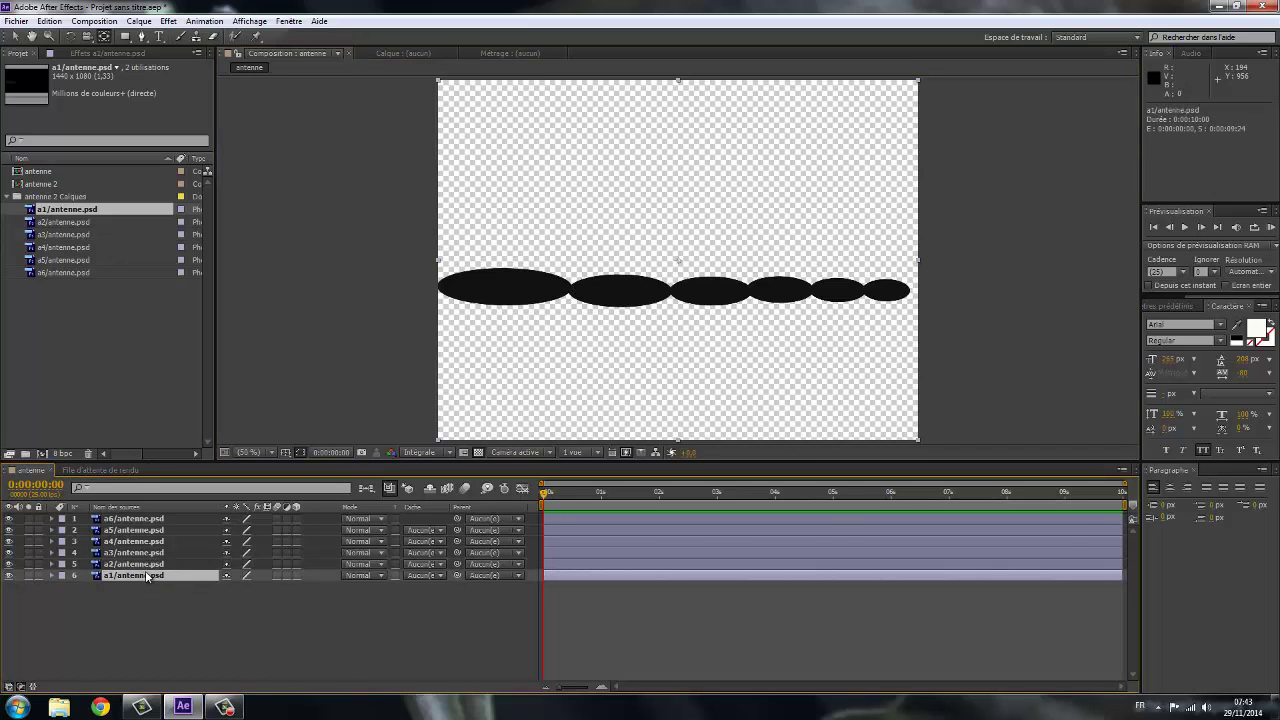
left_click_drag(683, 274, 446, 292)
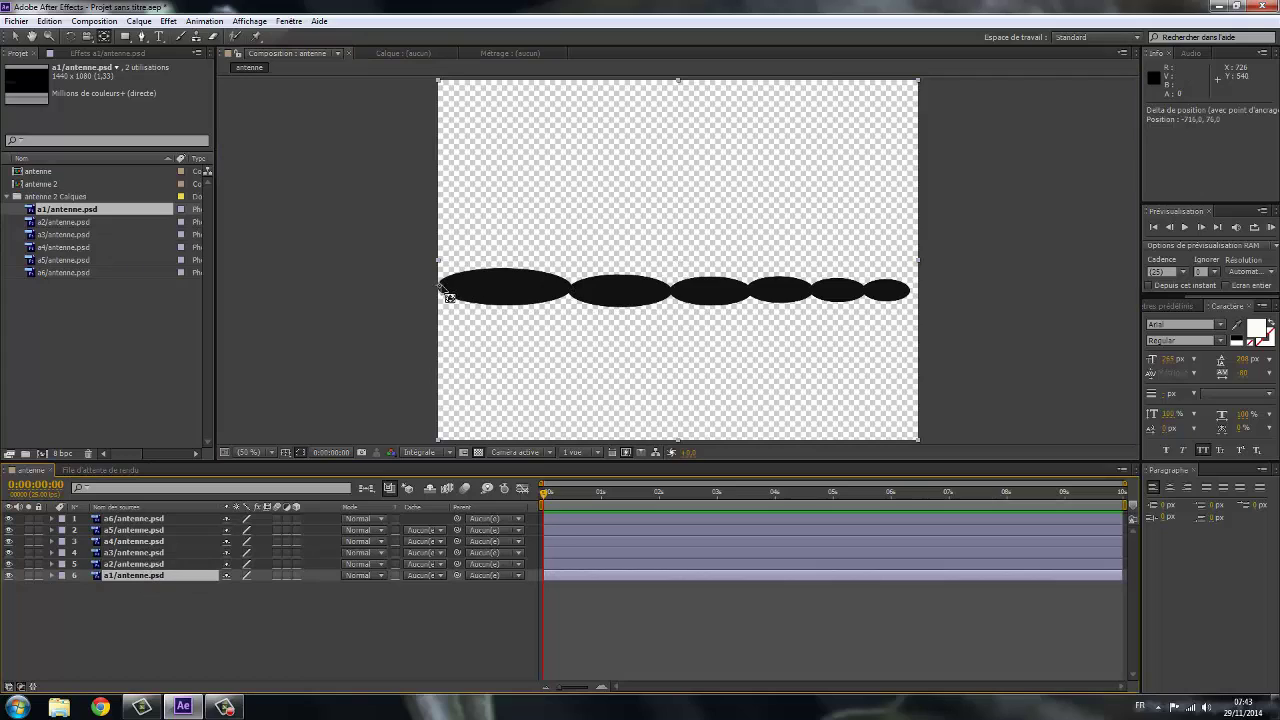
Parent the antenna layers in a chain: a6 to a5, a5 to a4, a4 to a3, a3 to a2 and a2 to a1.
left_click(391, 629)
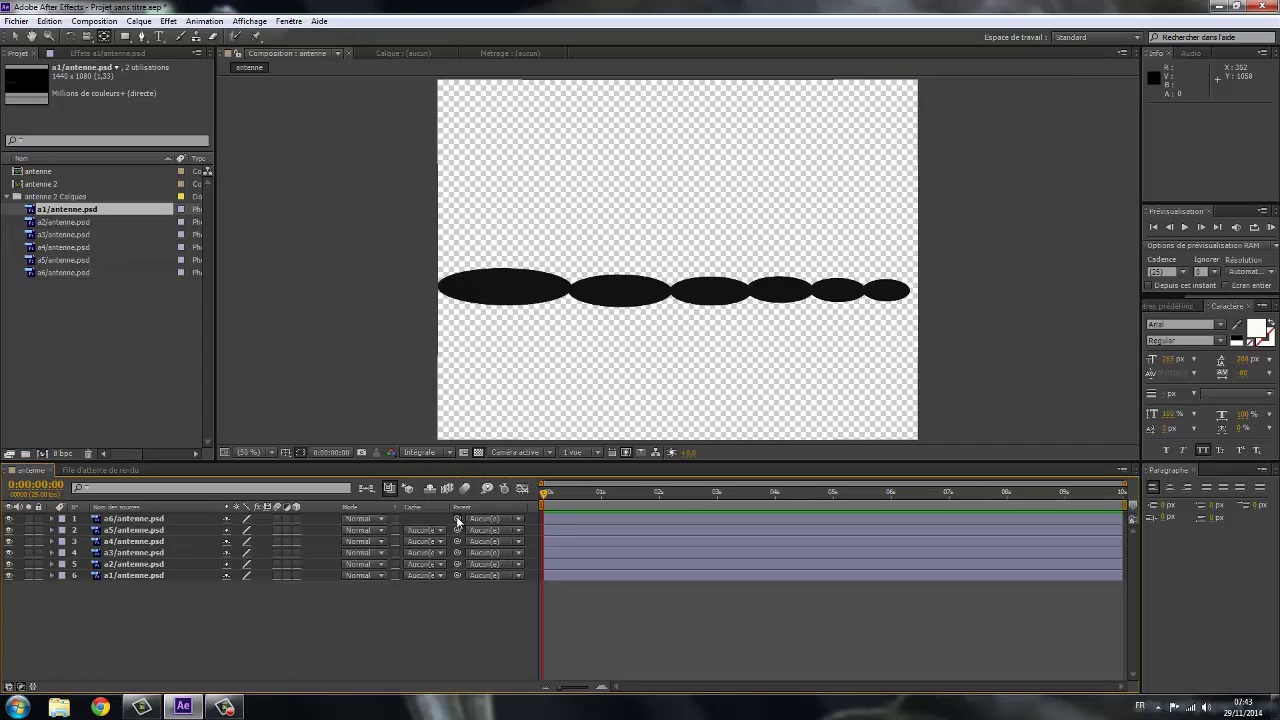
left_click(518, 520)
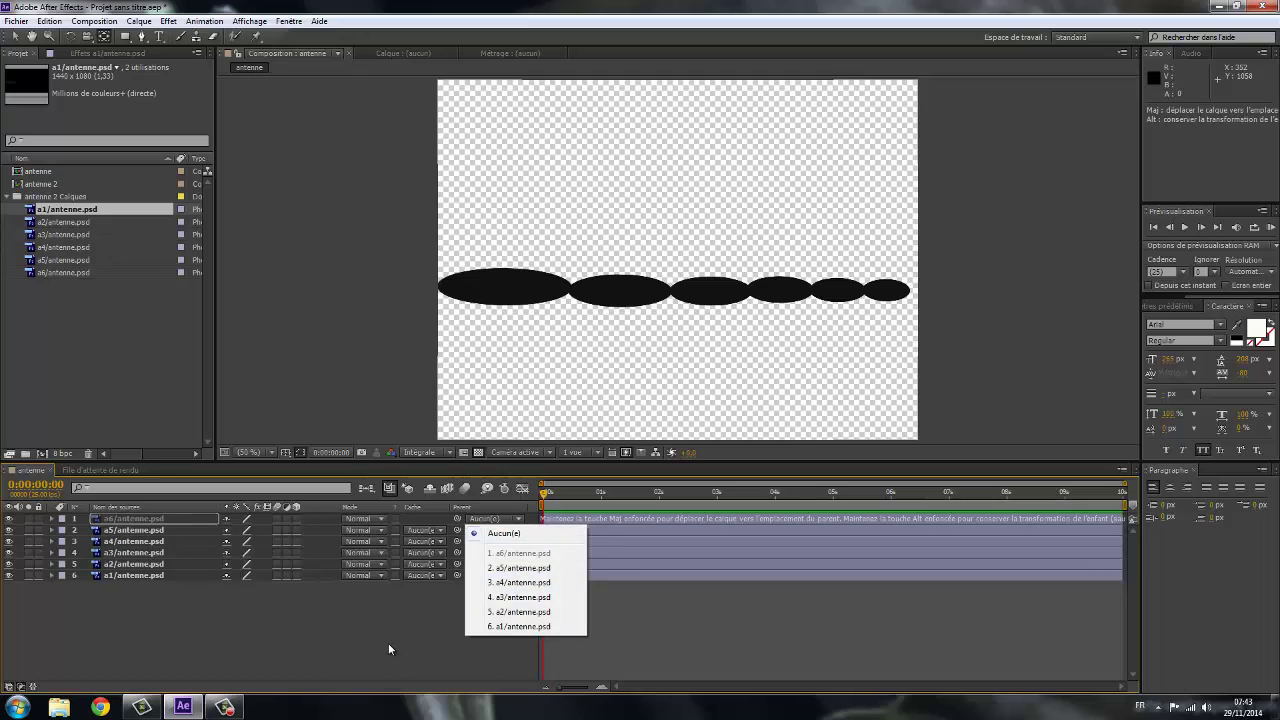
left_click(460, 526)
left_click_drag(457, 519, 164, 537)
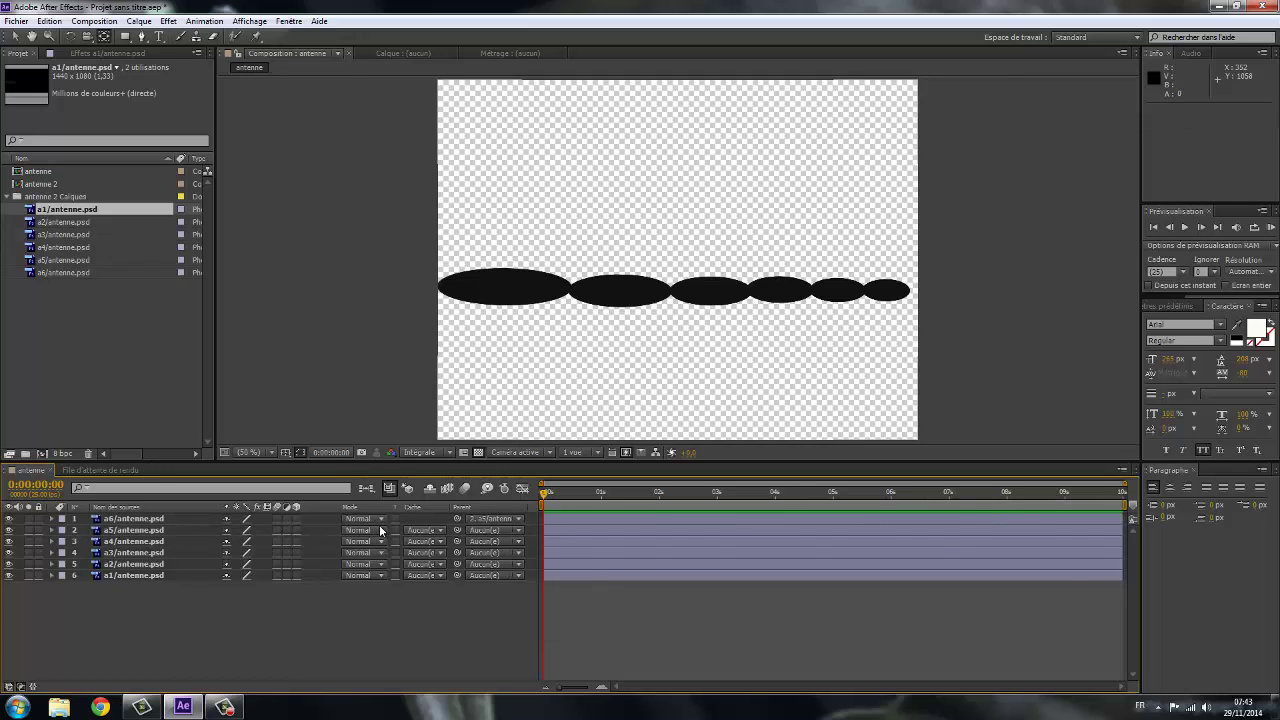
left_click_drag(457, 530, 220, 545)
left_click_drag(457, 541, 322, 537)
left_click_drag(457, 552, 226, 569)
left_click_drag(457, 564, 212, 574)
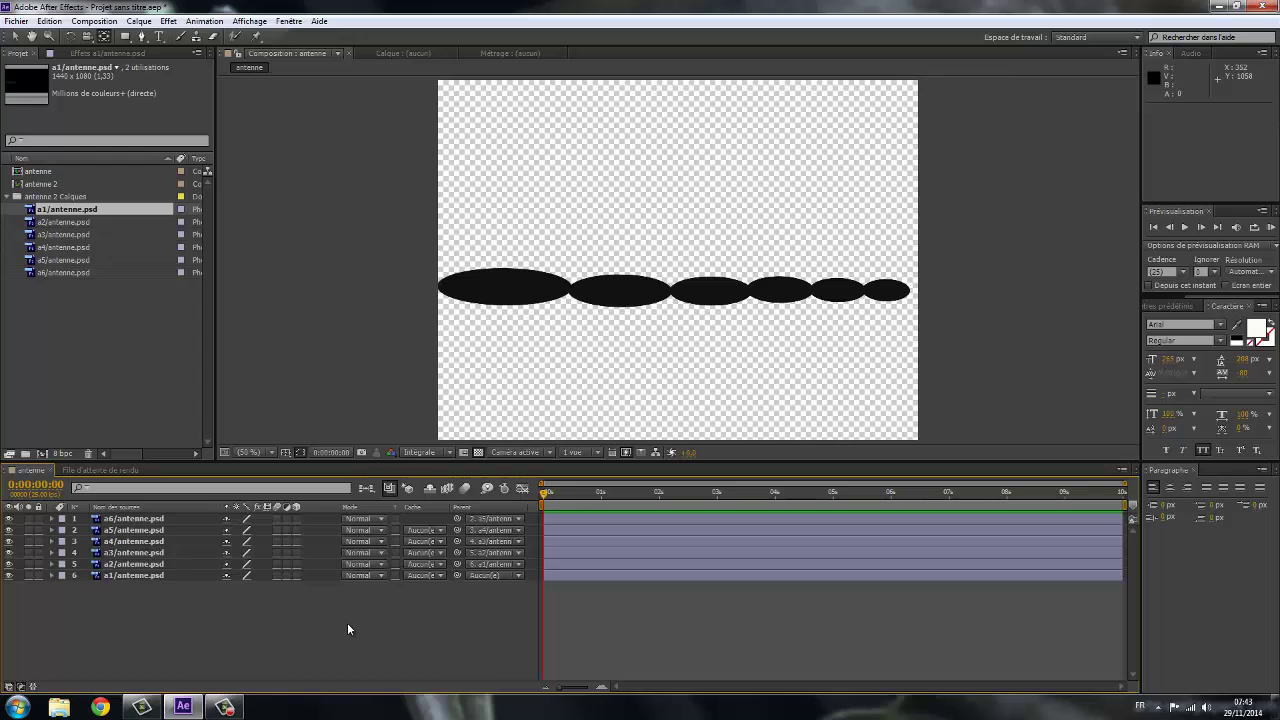
Reveal the Rotation property of all six antenna layers in the timeline, then deselect them.
left_click(130, 519)
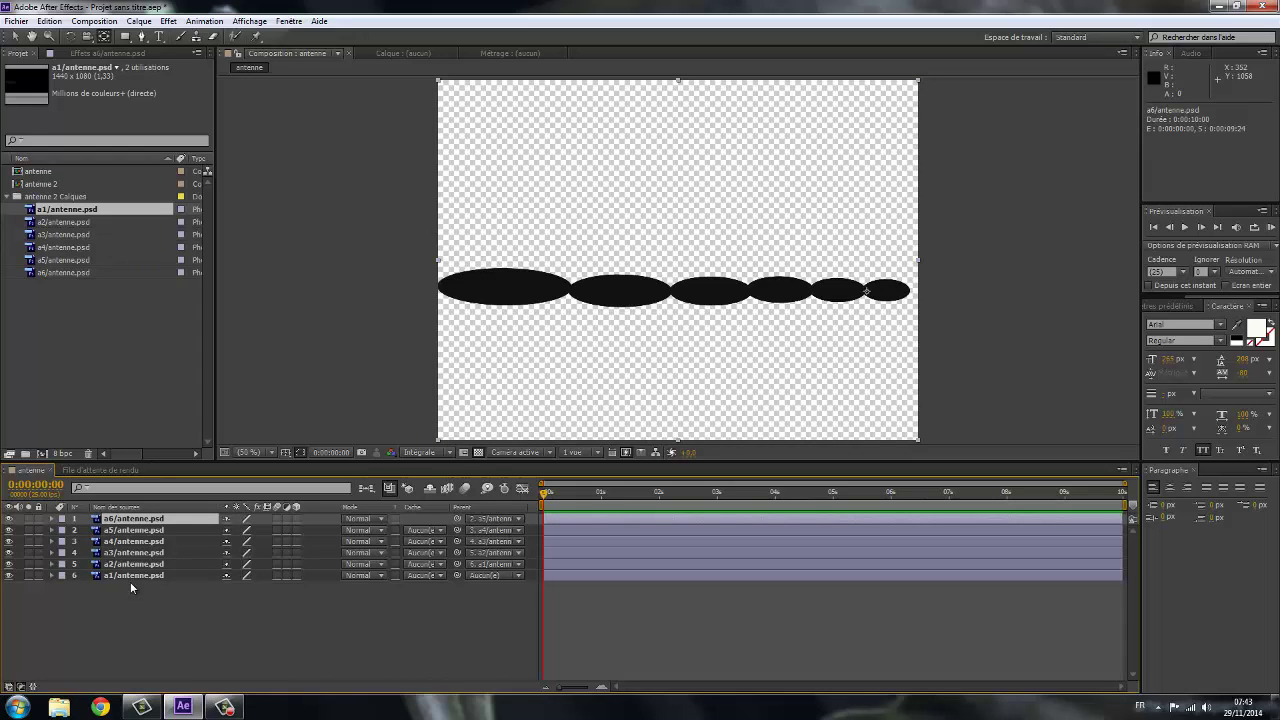
left_click(133, 574, "shift")
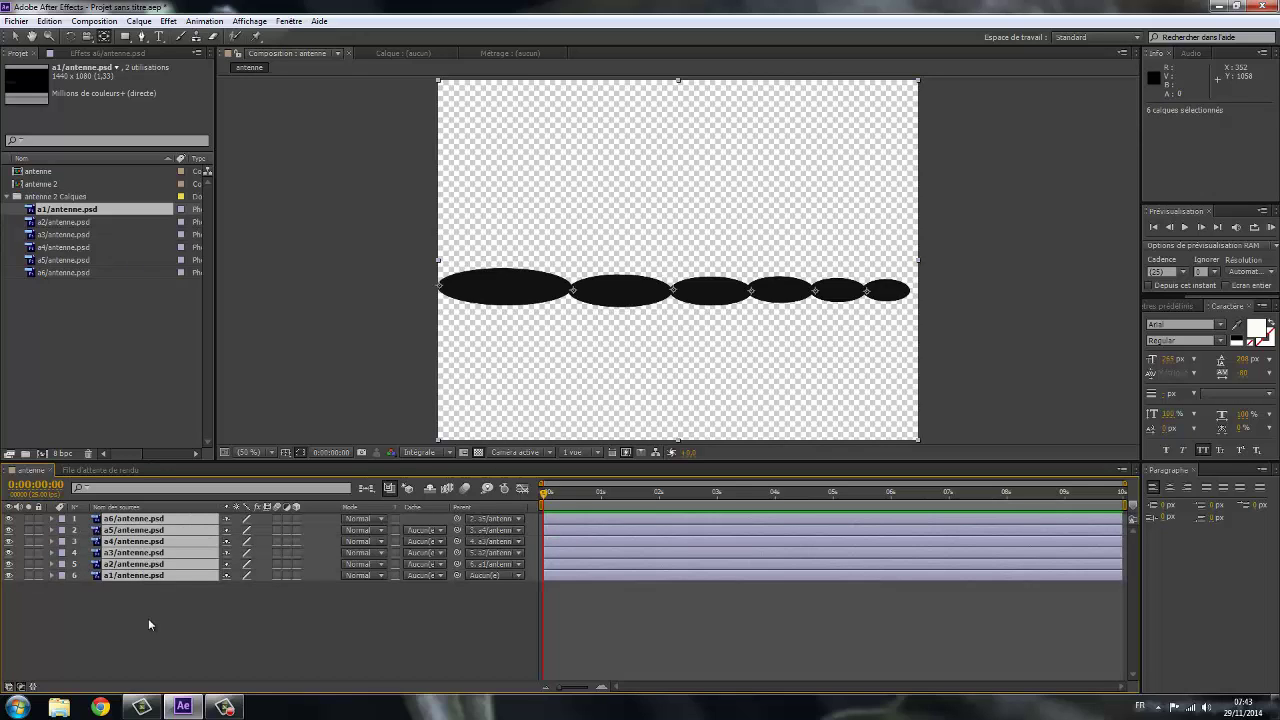
key("r")
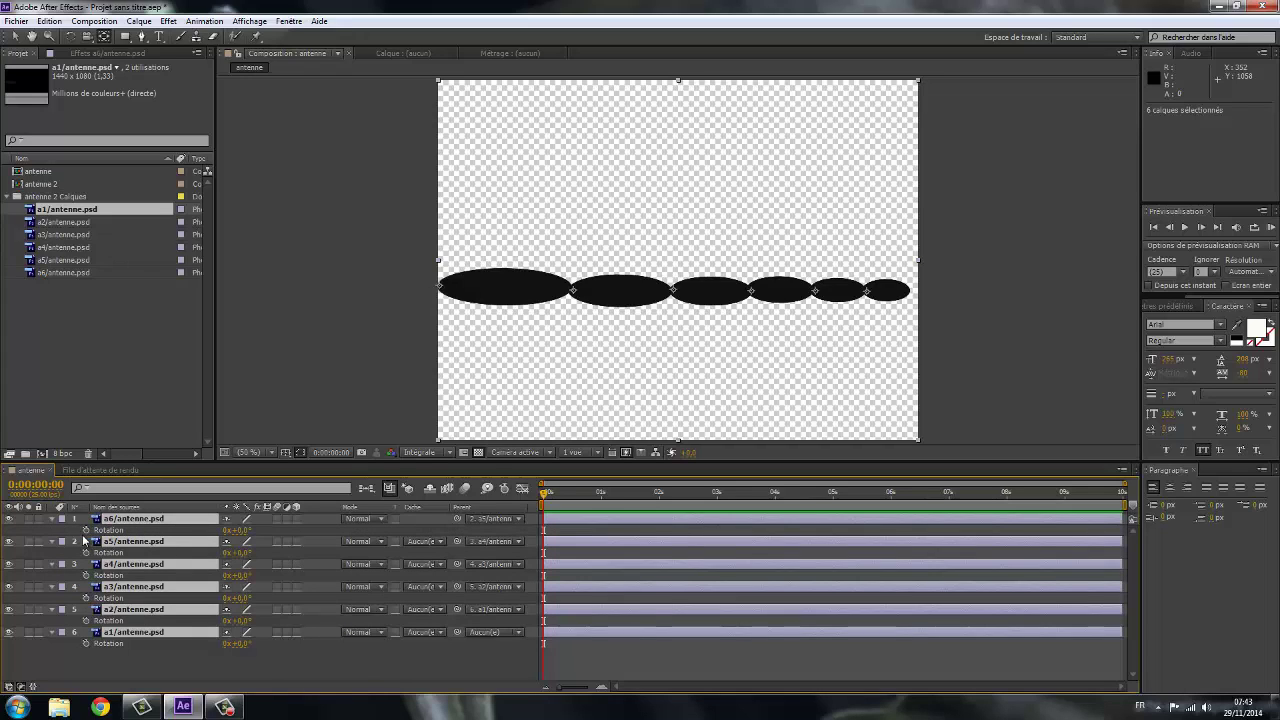
left_click(154, 662)
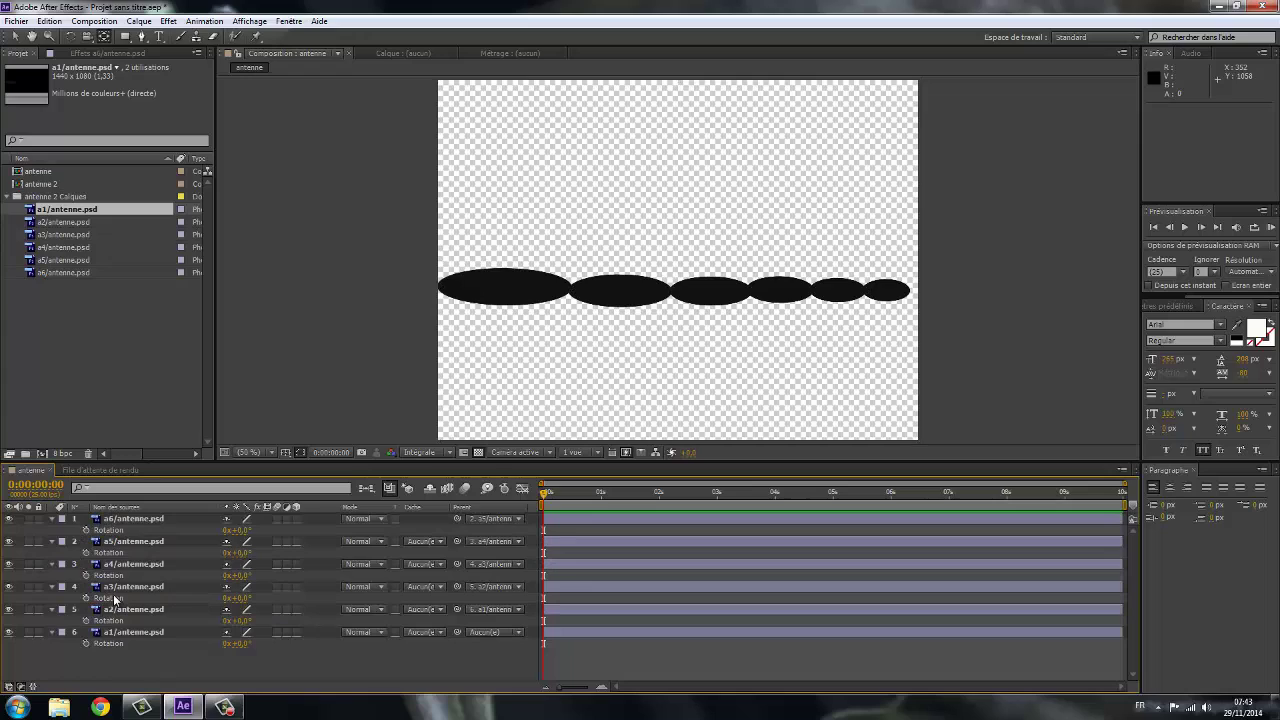
Add rotation expressions linking layer a6 to a5's rotation, a5 to a4's and a4 to a3's.
left_click(86, 531, "alt")
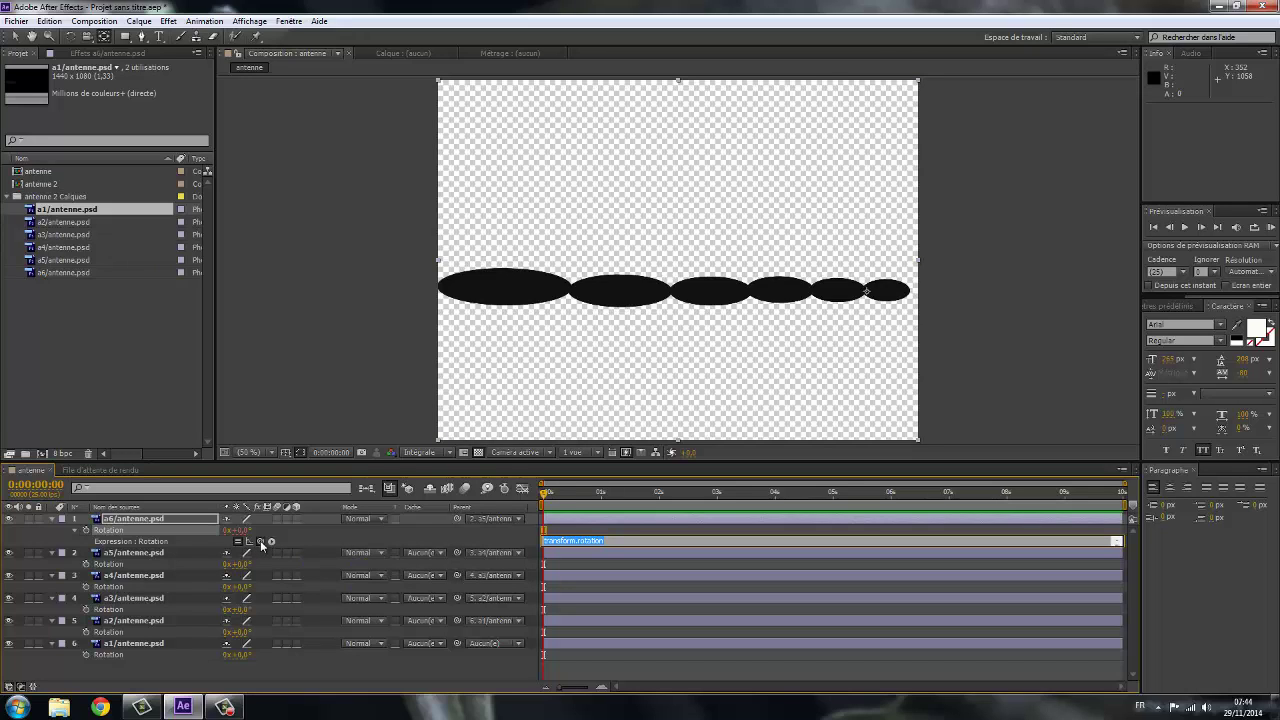
left_click_drag(261, 544, 88, 569)
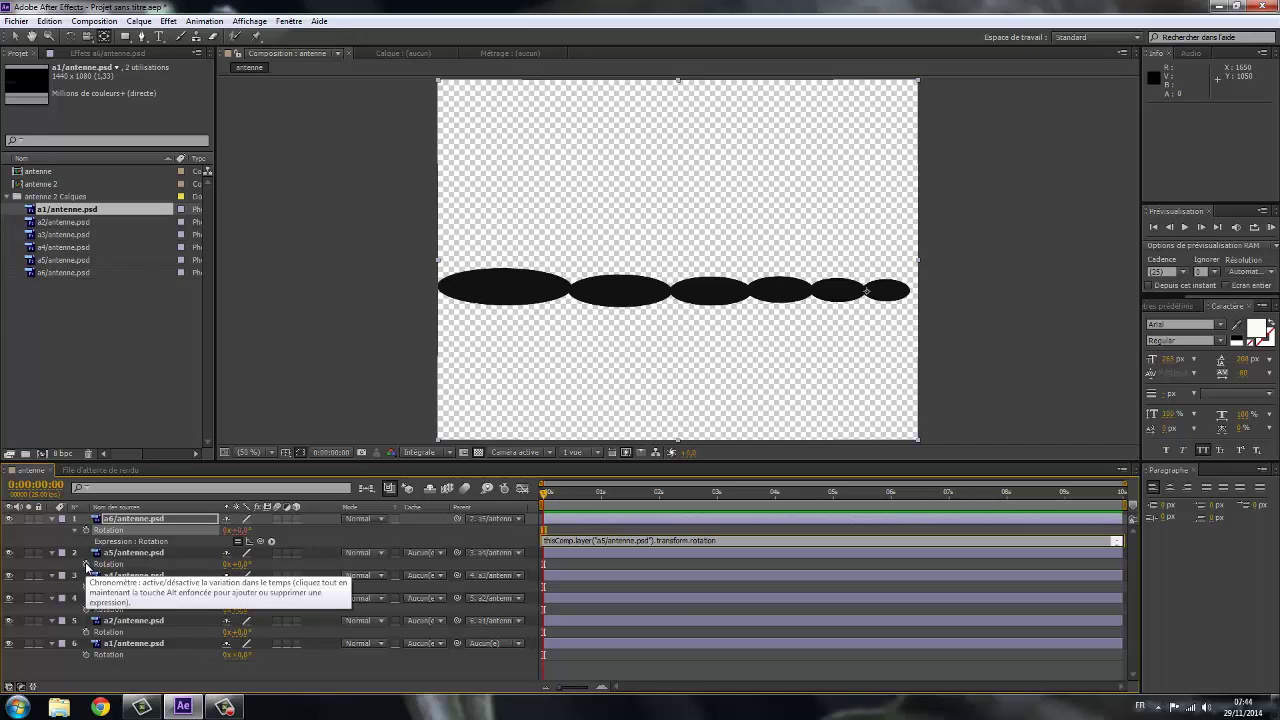
left_click(87, 566, "alt")
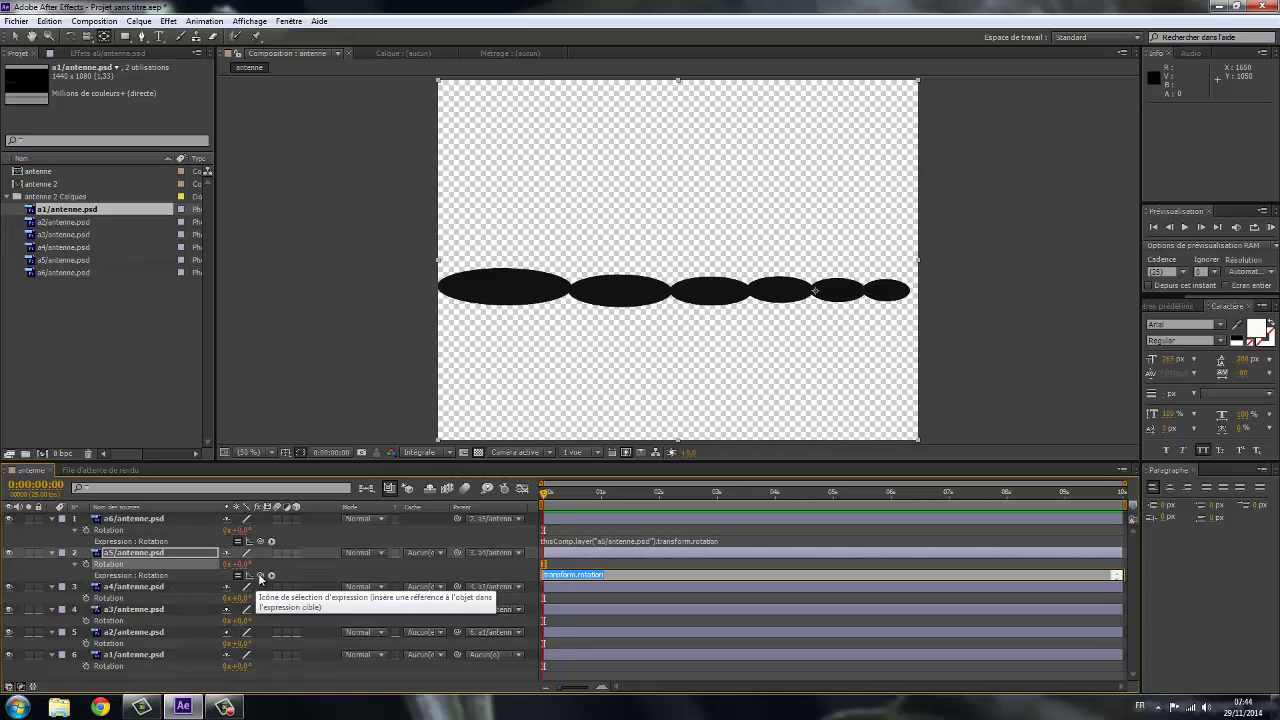
left_click_drag(260, 576, 86, 599)
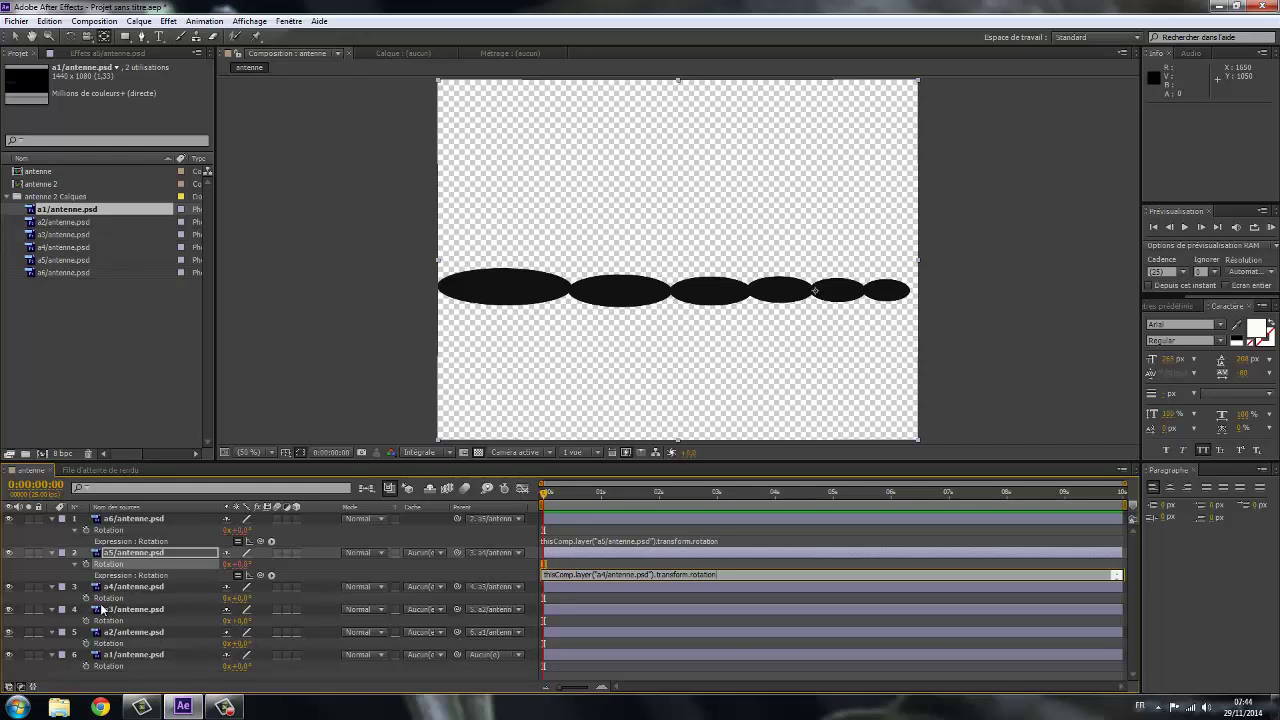
left_click(86, 598, "alt")
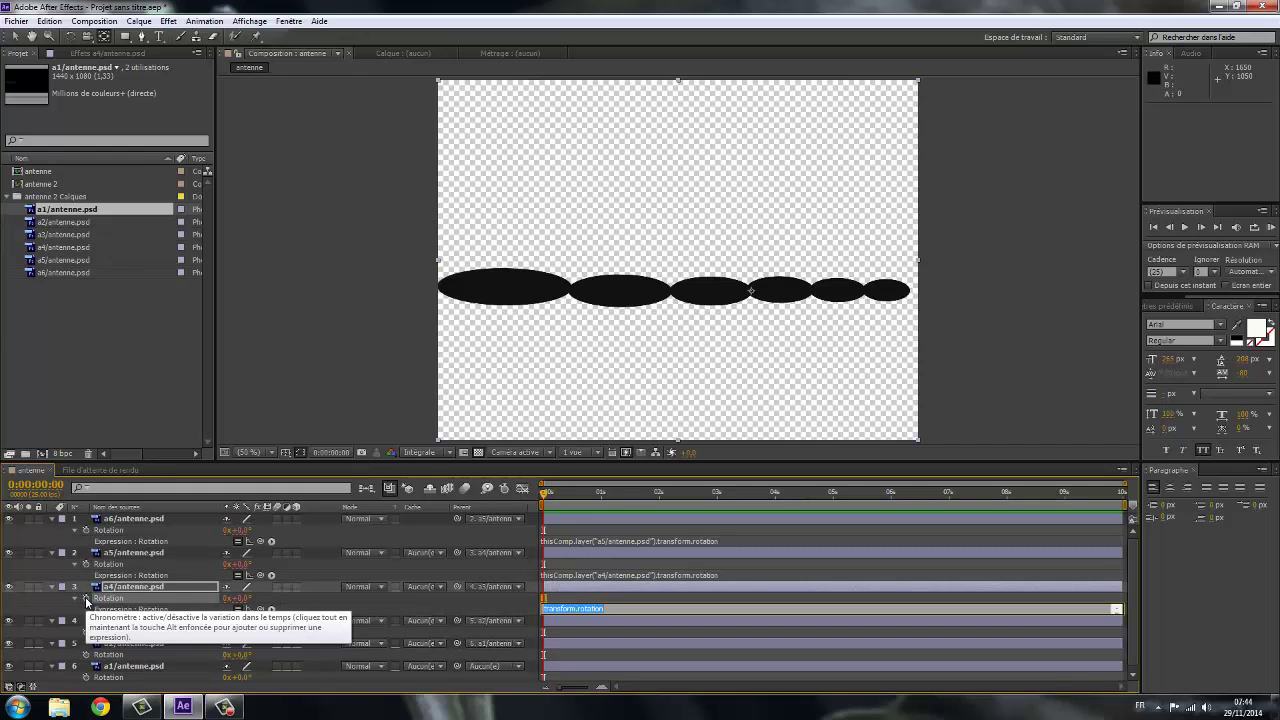
left_click_drag(248, 609, 86, 636)
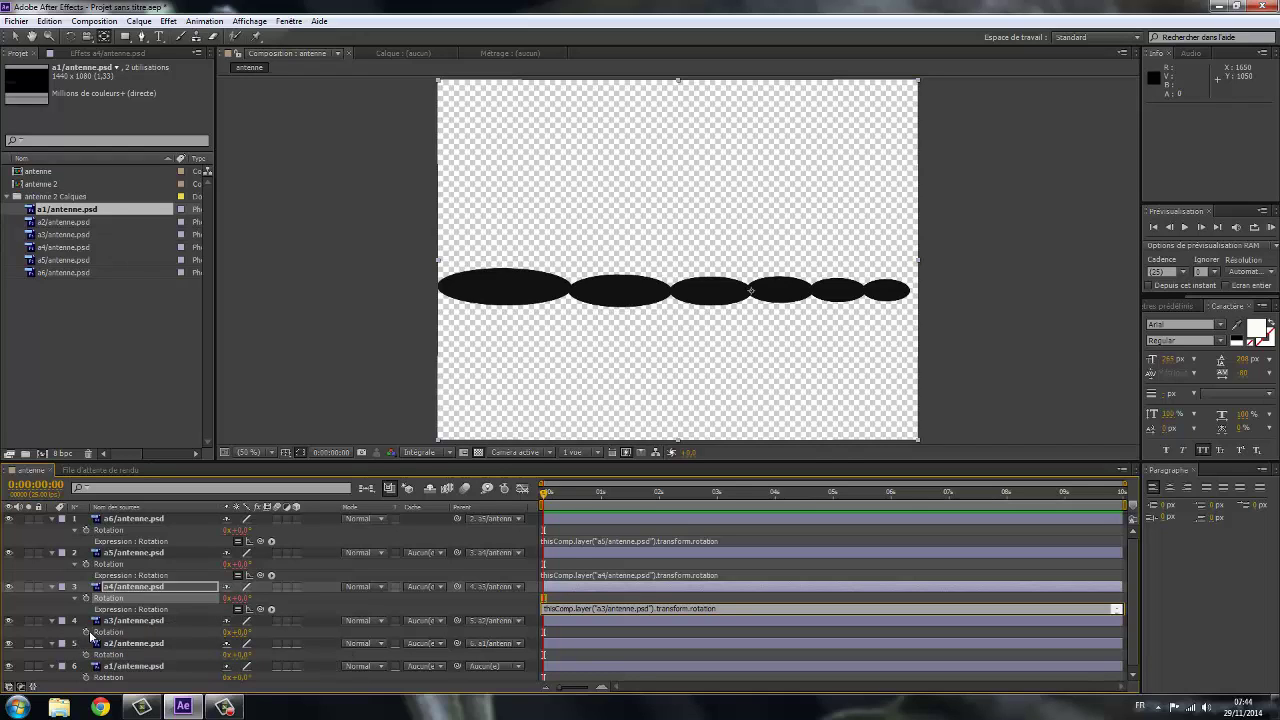
Add rotation expressions linking layer a3 to a2's rotation and a2 to a1's rotation.
left_click(86, 634, "alt")
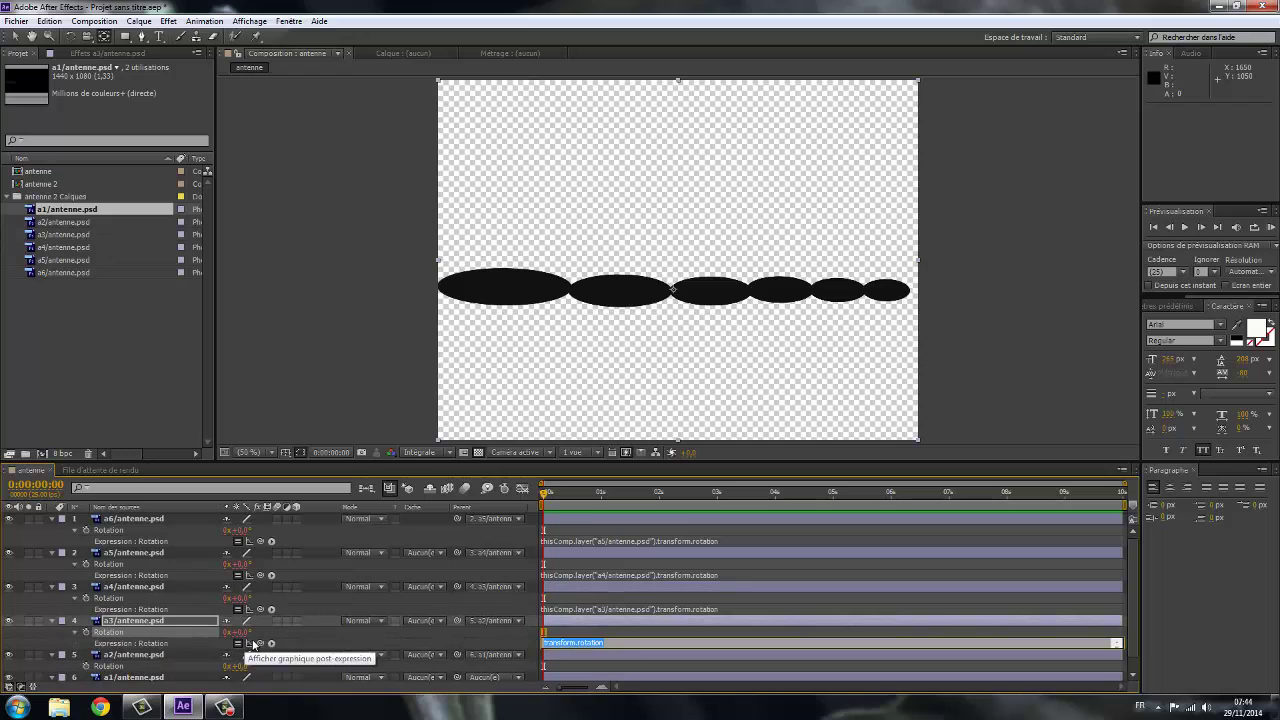
mouse_move(98, 655)
left_mouse_down()
mouse_move(90, 670)
mouse_move(100, 666)
left_mouse_up()
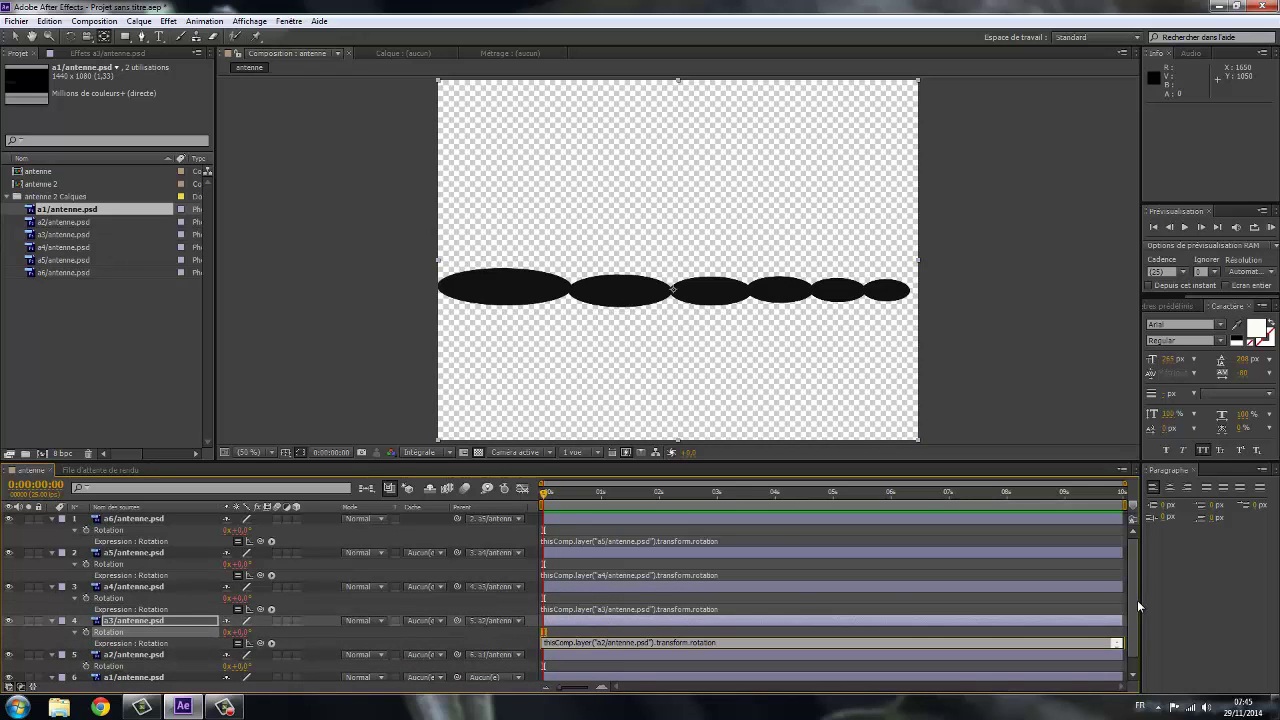
left_click_drag(1137, 600, 1133, 624)
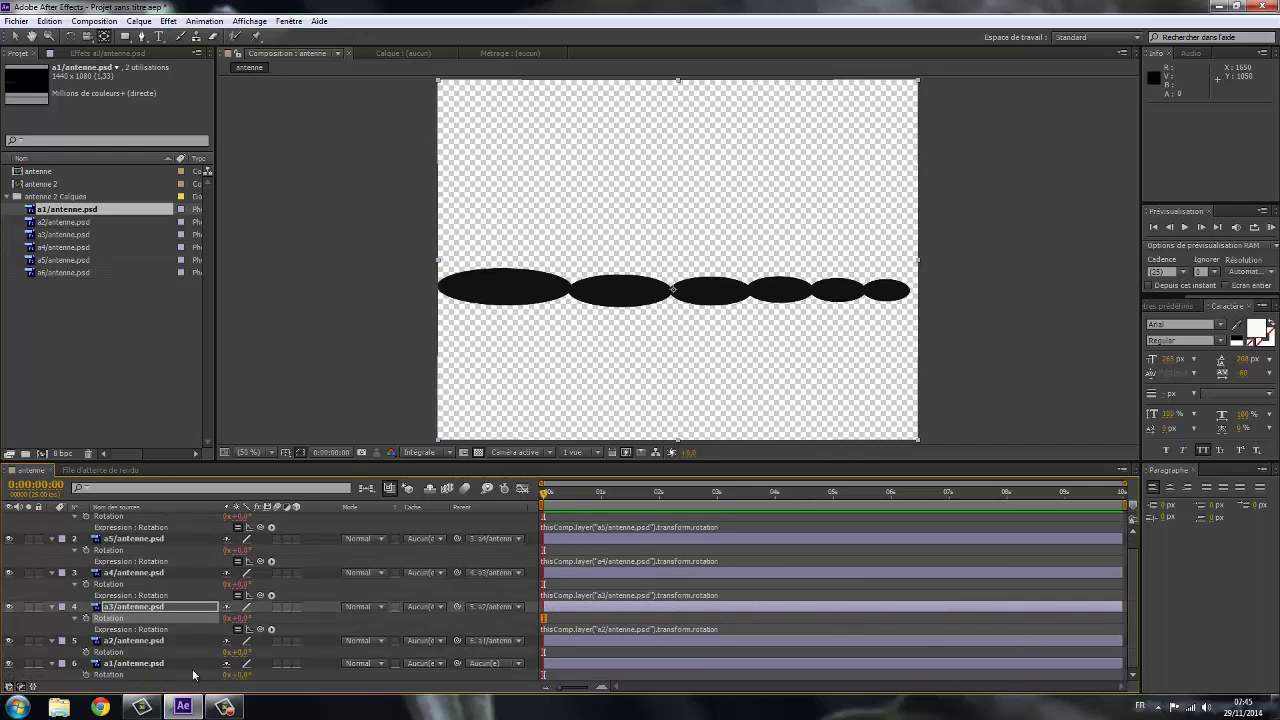
left_click(87, 652, "alt")
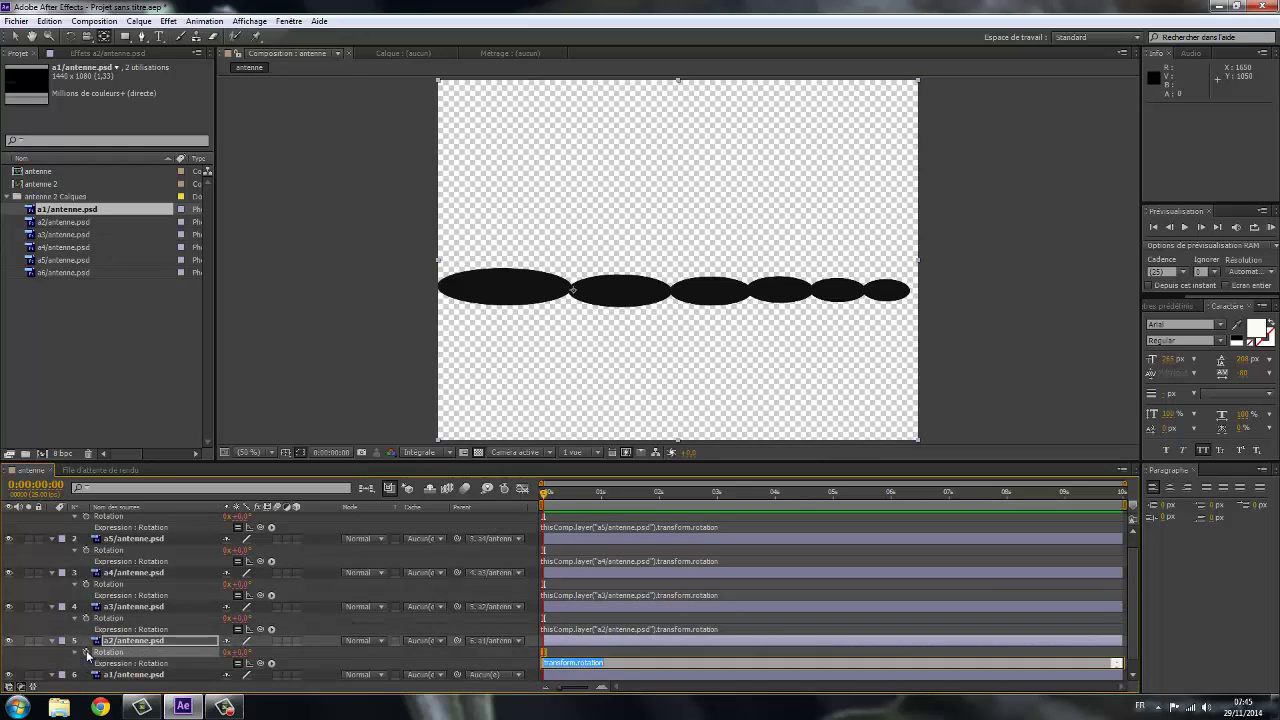
left_click_drag(261, 663, 87, 681)
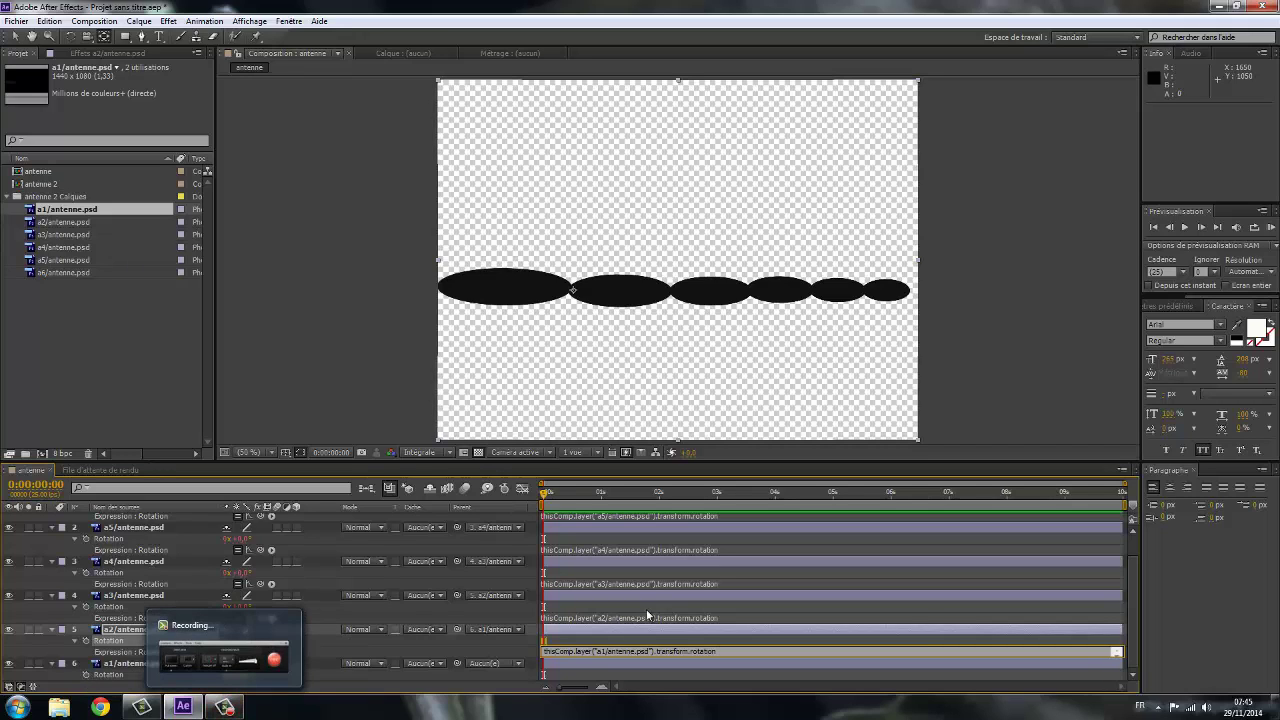
left_click(1130, 597)
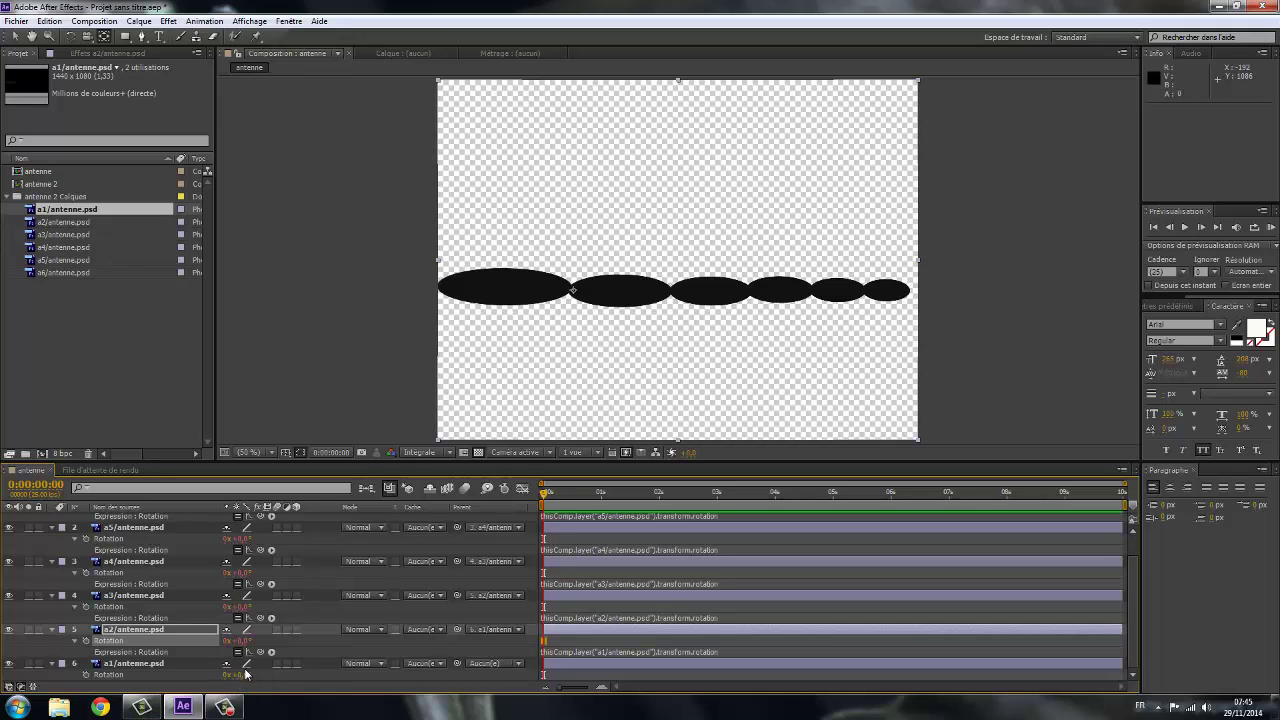
Test the rig by rotating layer a1 to -5°, inspect the joints at 100 % magnification, and reset the rotation to 0°.
mouse_move(240, 675)
left_mouse_down()
mouse_move(224, 675)
mouse_move(239, 675)
left_mouse_up()
left_click_drag(232, 676, 232, 676)
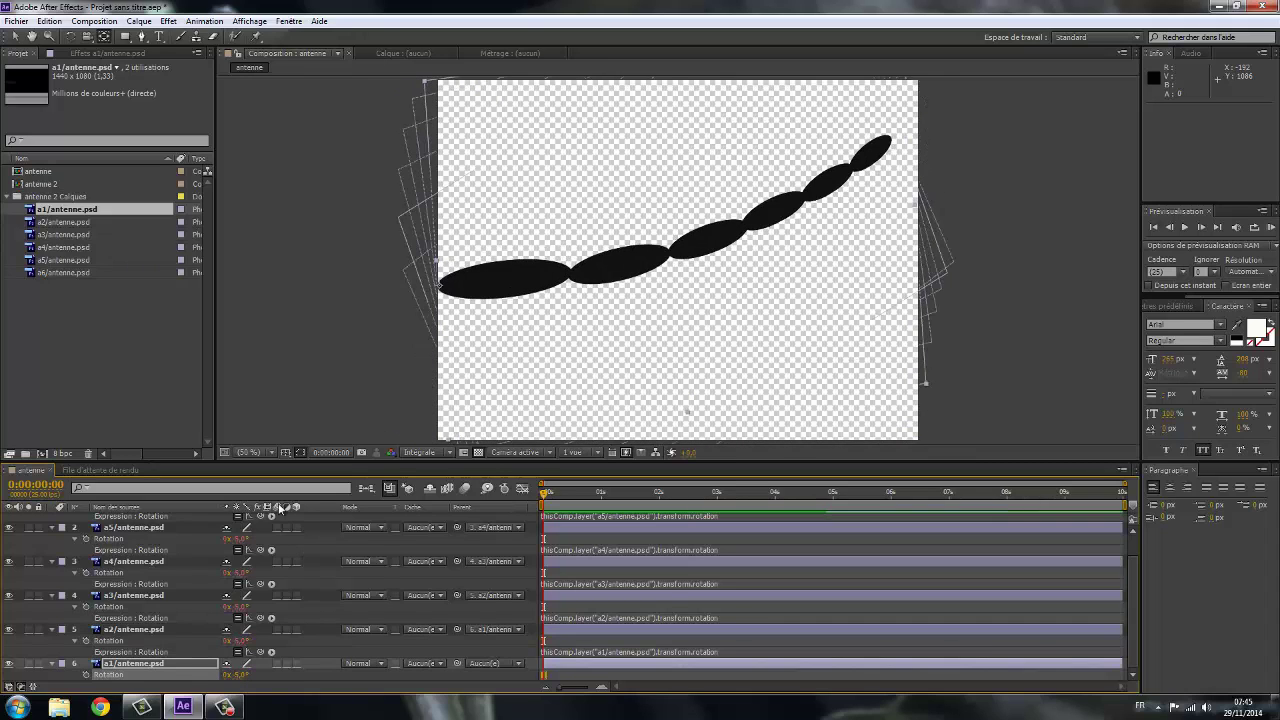
left_click(271, 450)
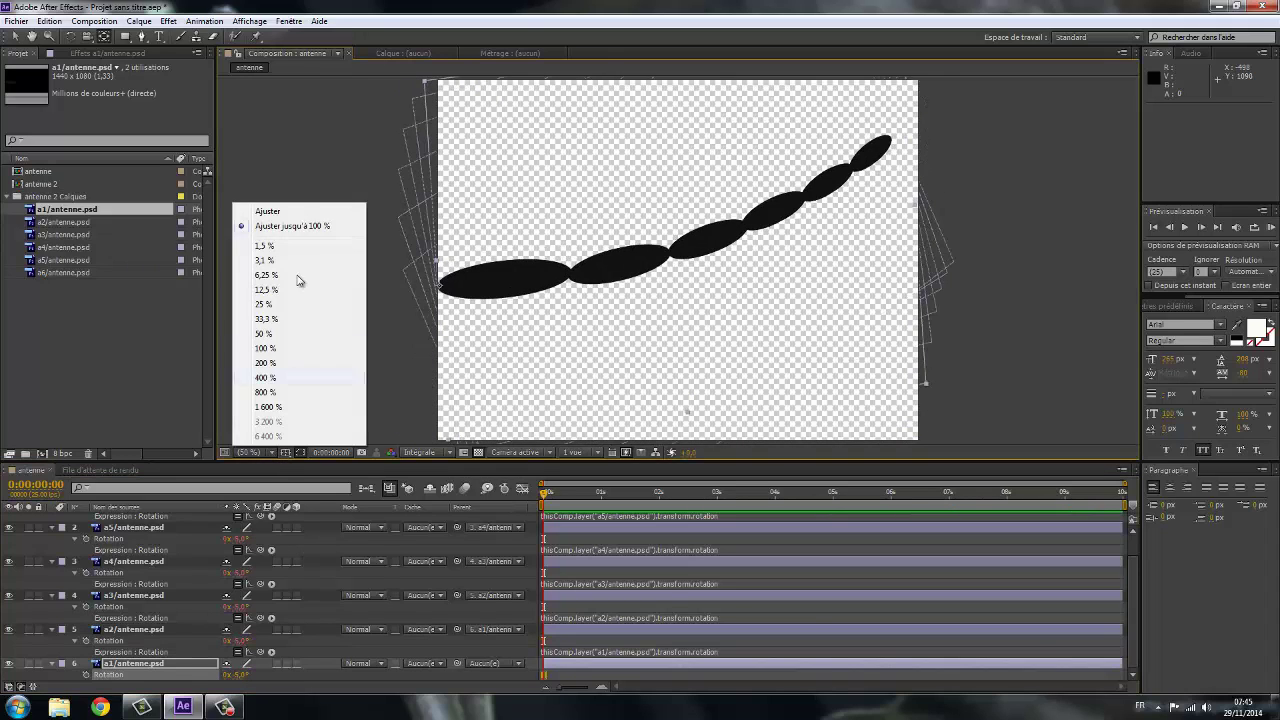
left_click(263, 349)
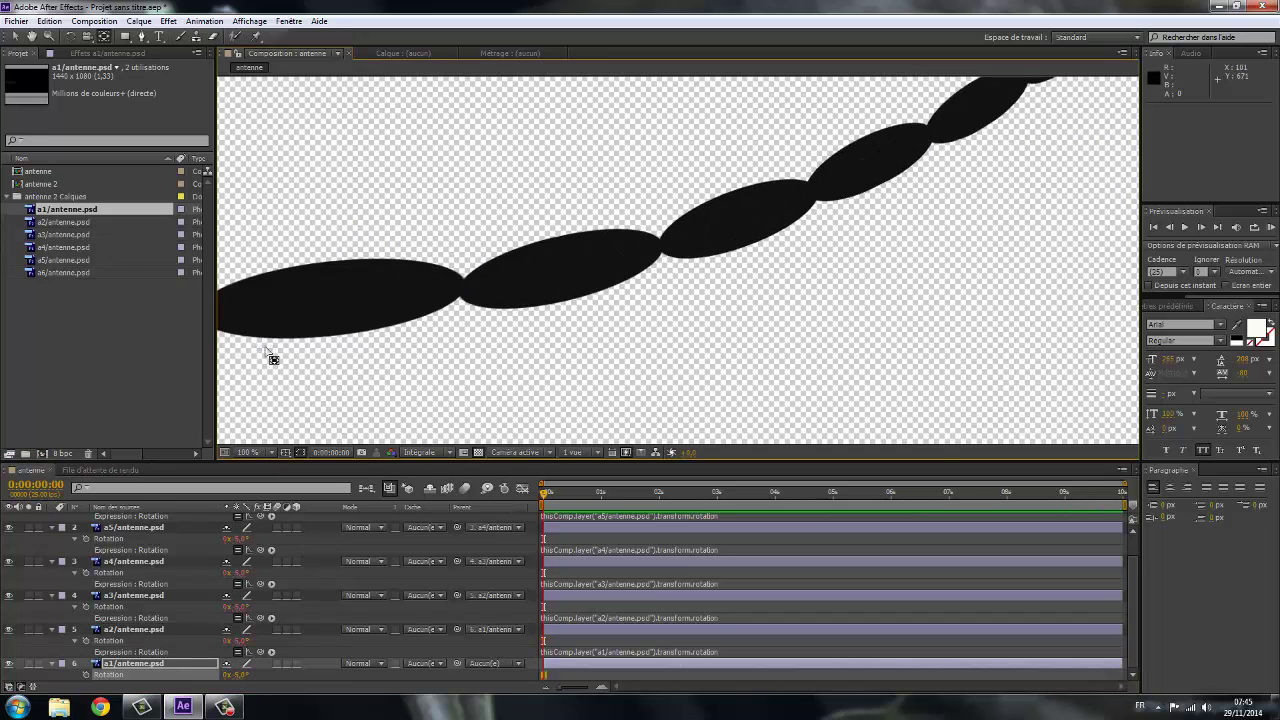
left_click(272, 451)
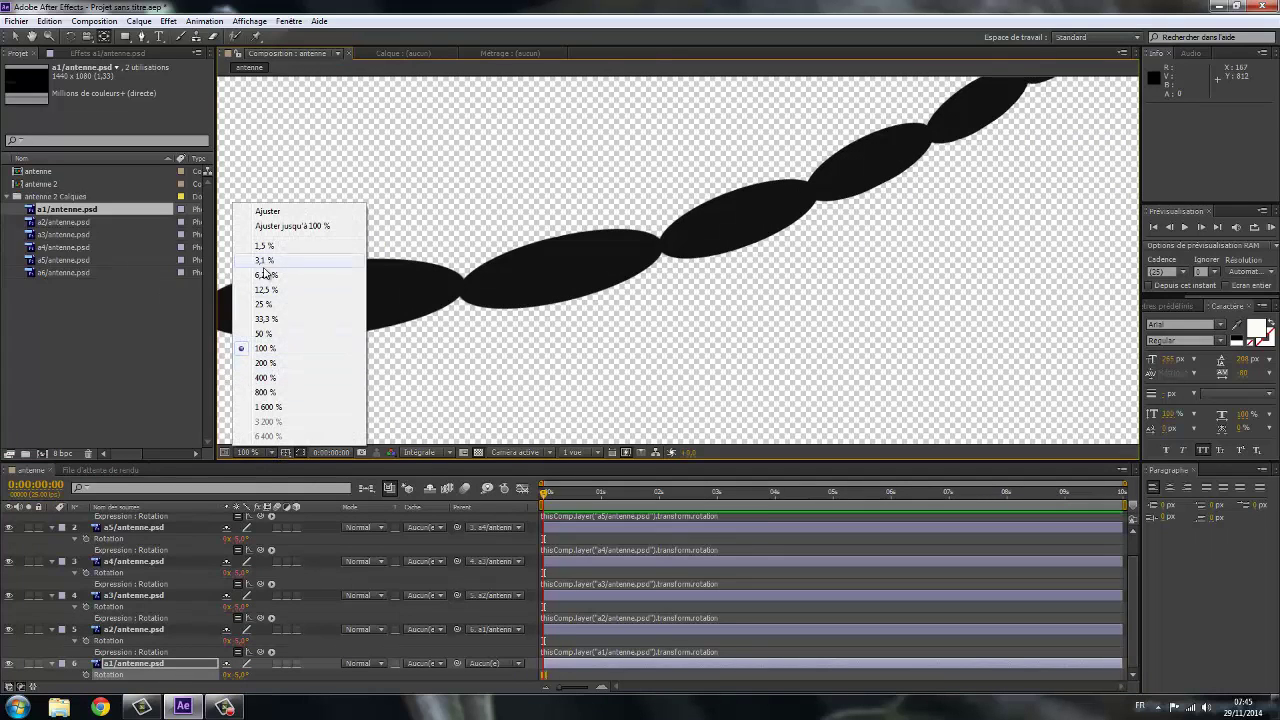
left_click(245, 336)
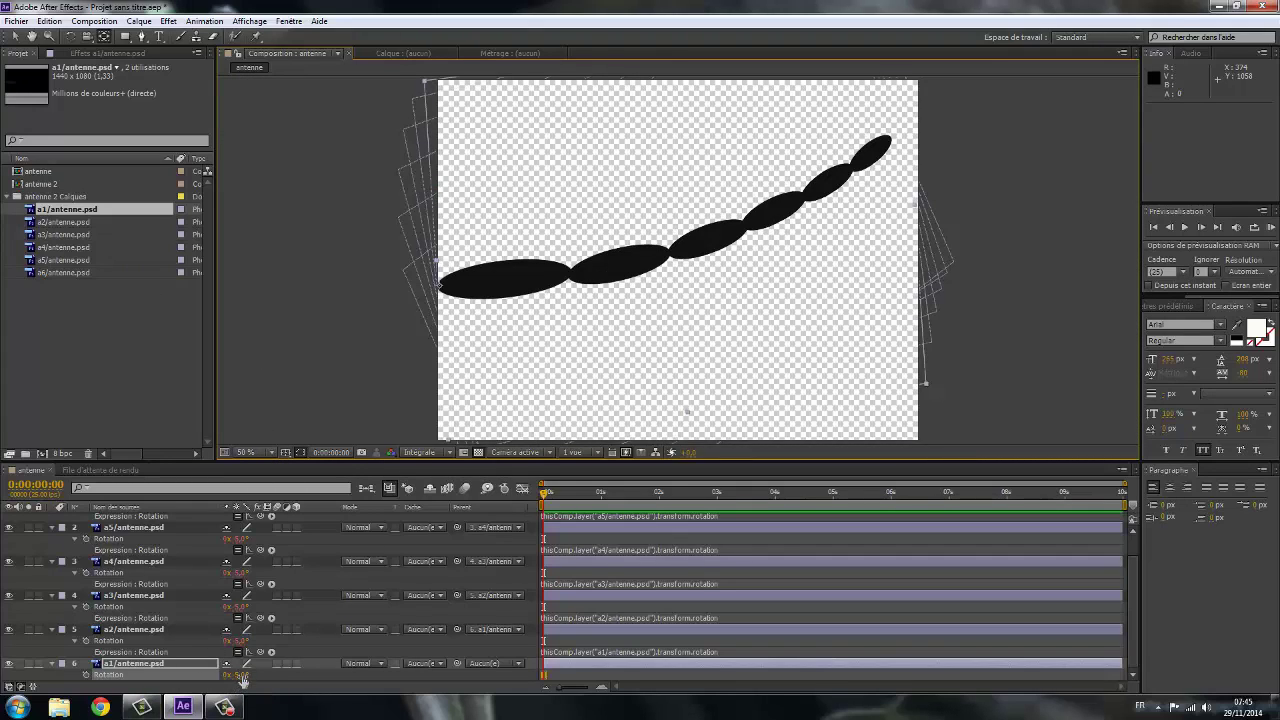
left_click_drag(242, 679, 244, 675)
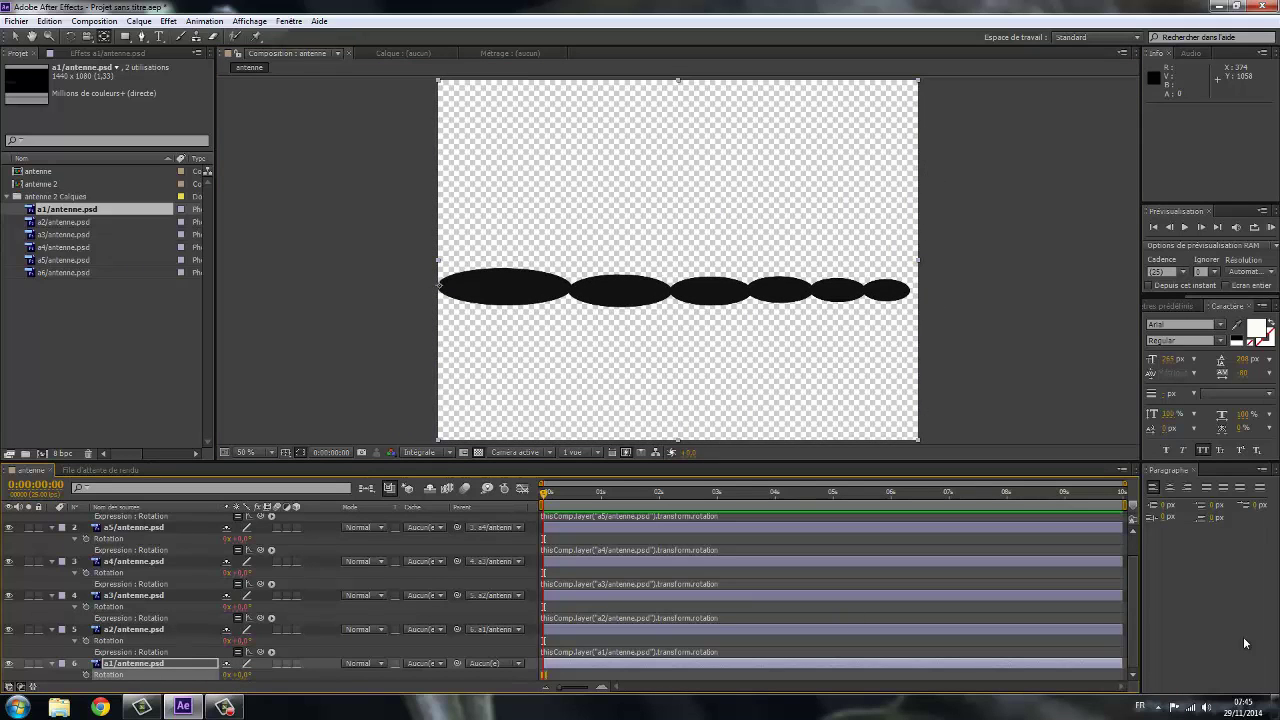
Select all six antenna layers, reveal their Scale property and reduce it to 87 % on every layer.
left_click_drag(1133, 579, 1133, 555)
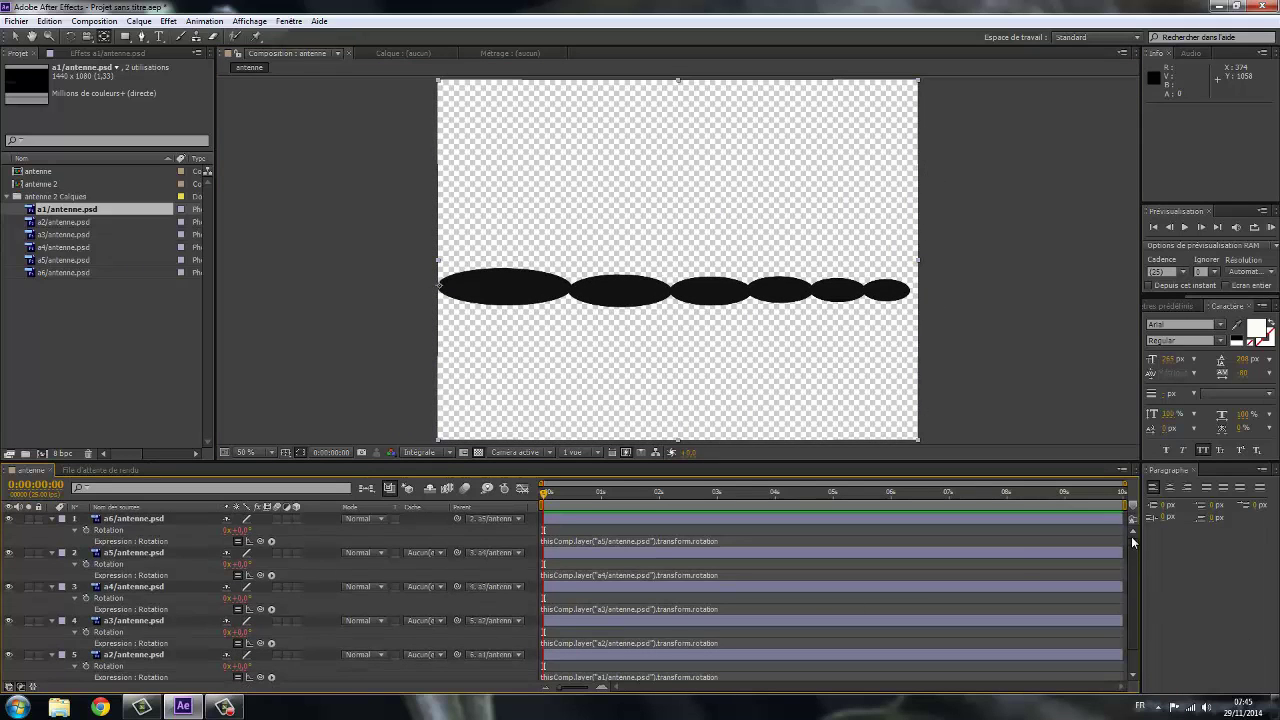
left_click(150, 520)
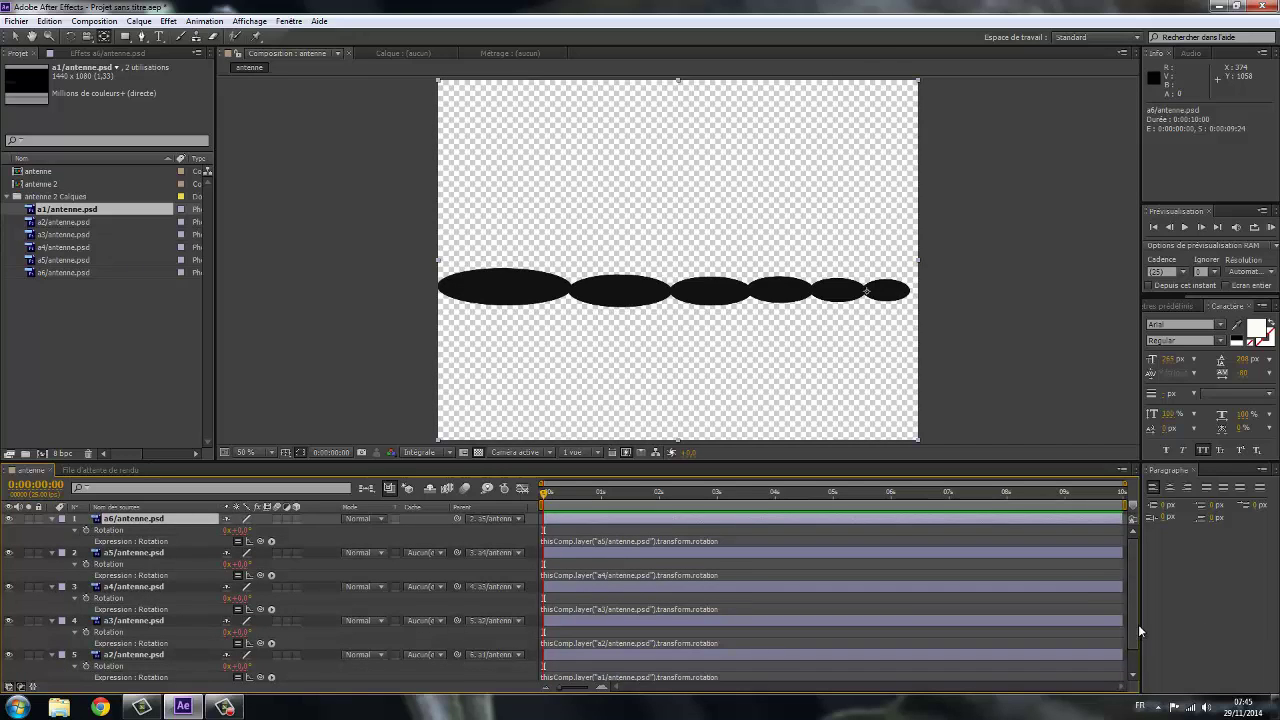
left_click_drag(1134, 647, 1134, 671)
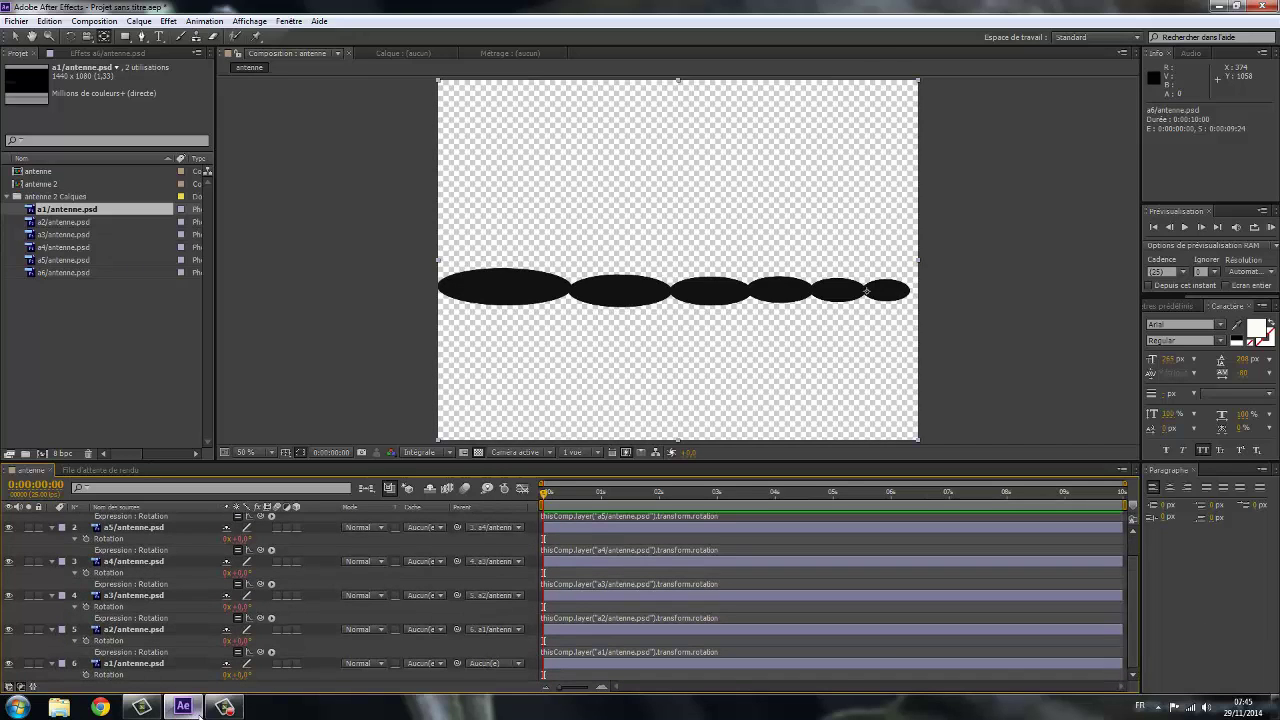
left_click(132, 665, "shift")
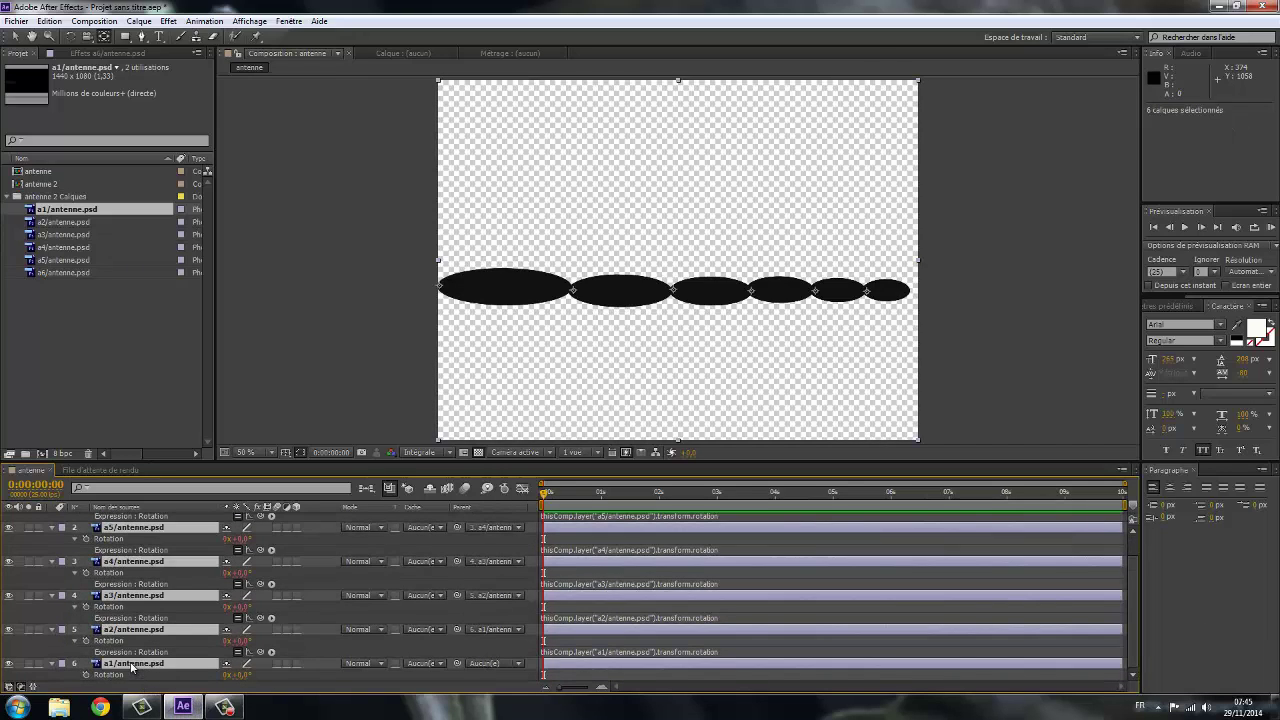
key("s")
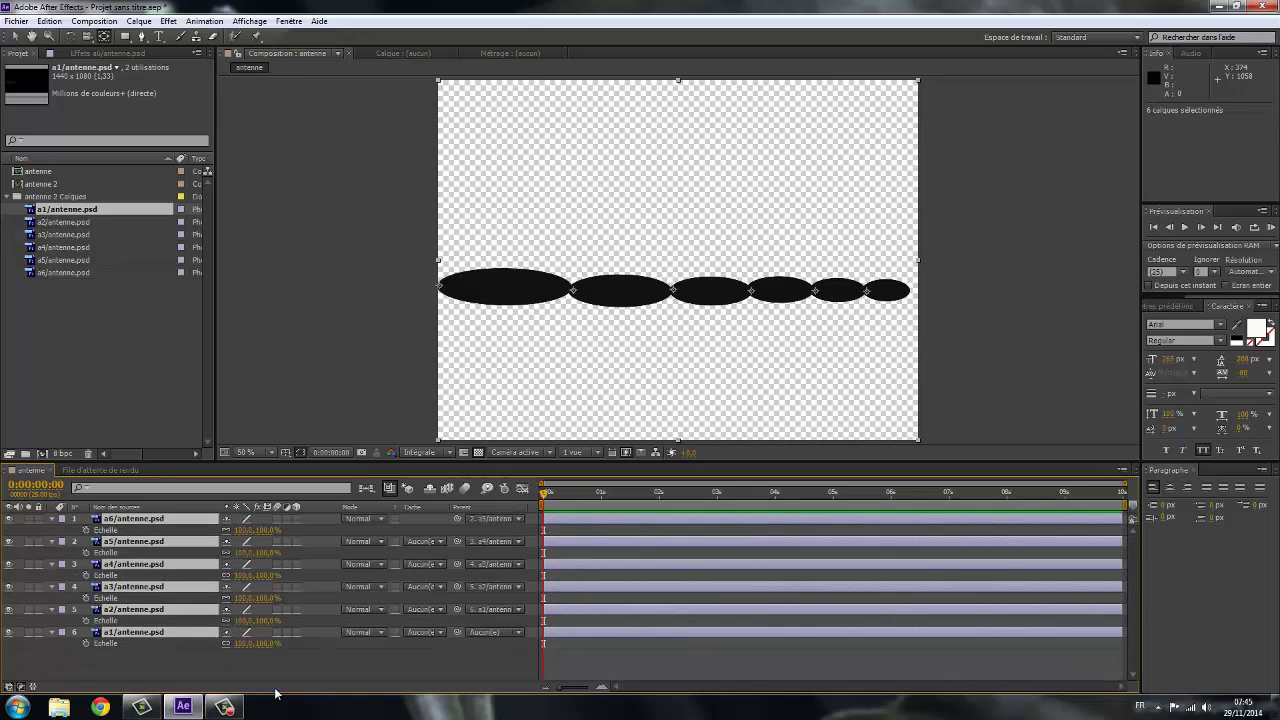
left_click_drag(263, 645, 259, 648)
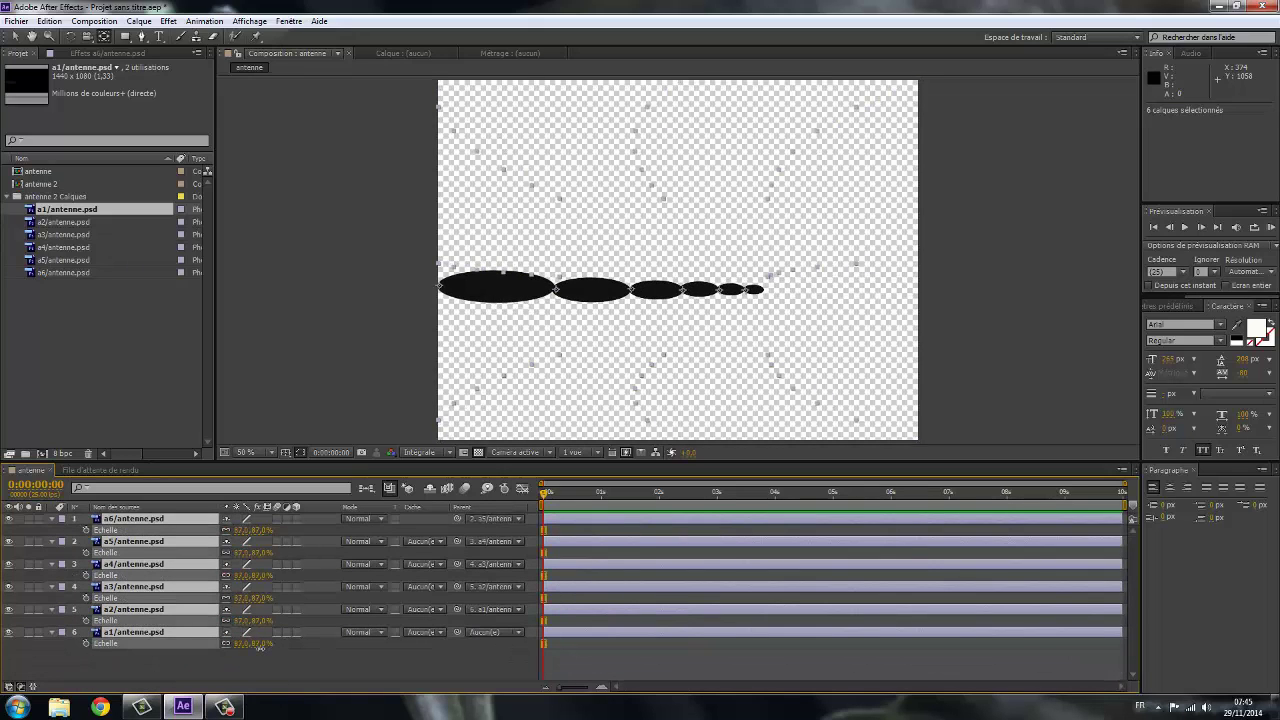
left_click(261, 666)
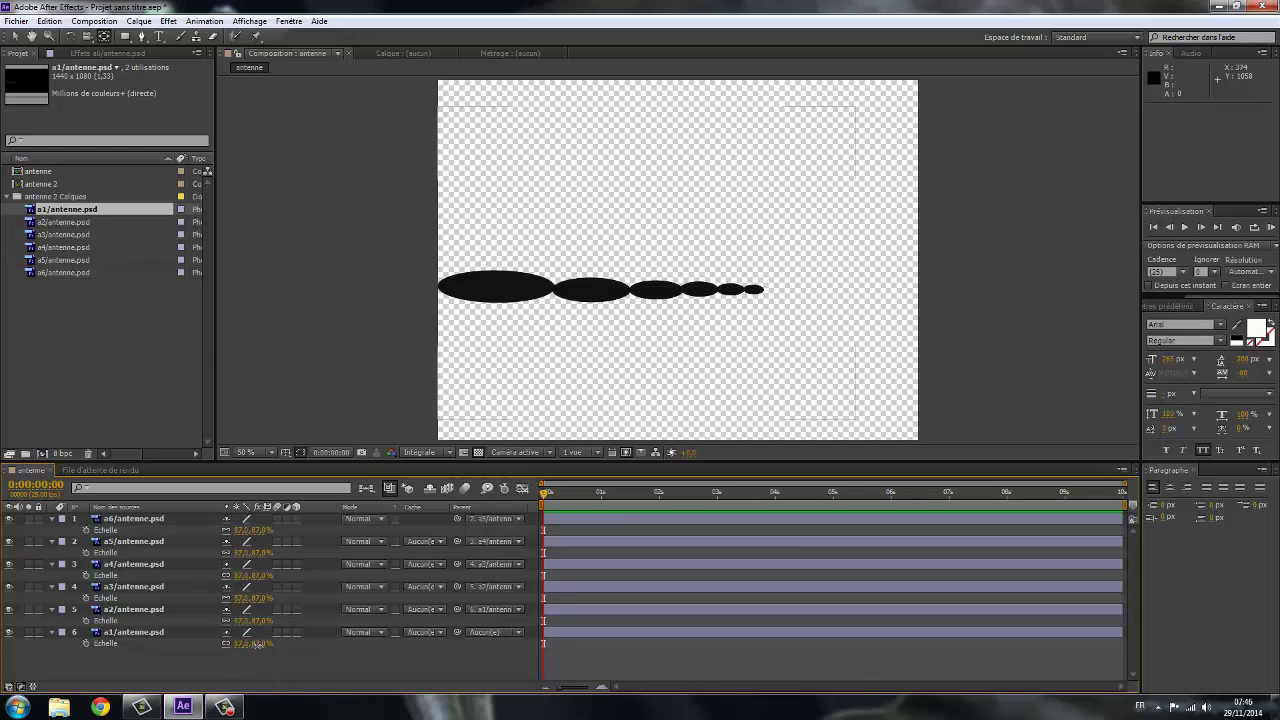
Reveal layer a1's Rotation and add 0° keyframes at 0:00:00:00 and 0:00:00:14.
left_click(124, 636)
mouse_move(182, 707)
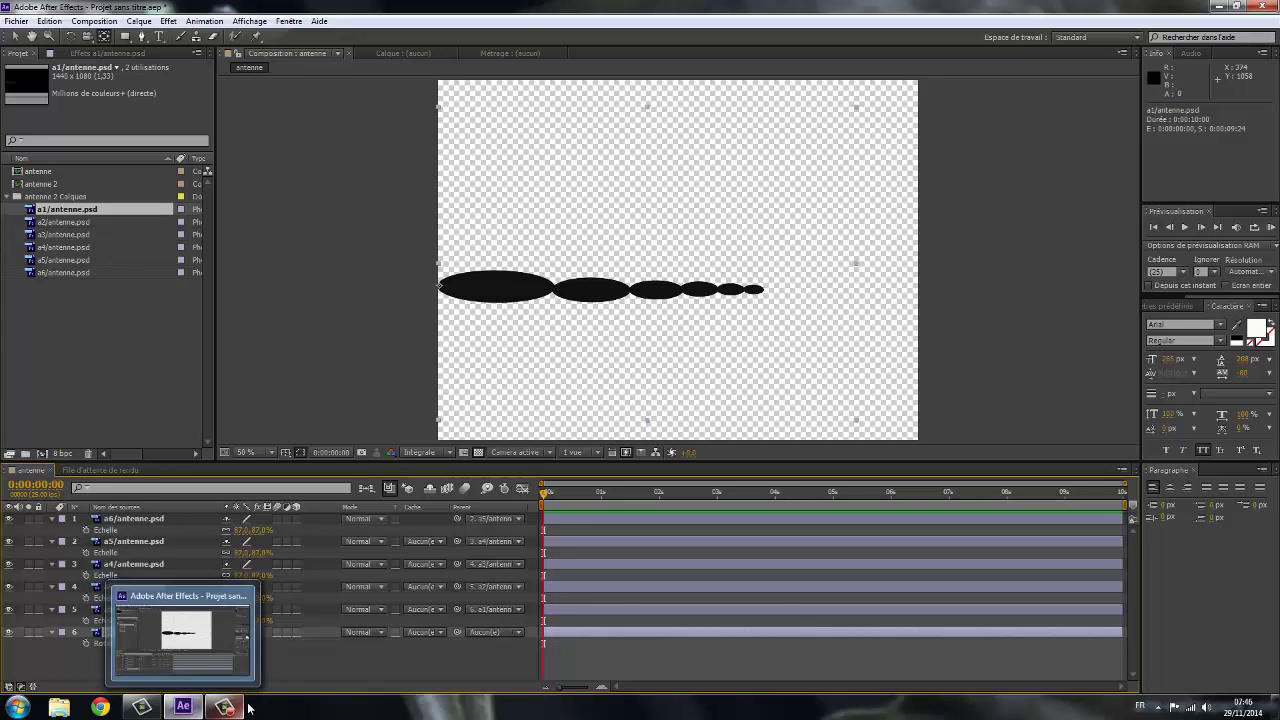
mouse_move(240, 644)
left_mouse_down()
mouse_move(221, 644)
mouse_move(262, 644)
mouse_move(220, 644)
mouse_move(258, 644)
mouse_move(220, 644)
mouse_move(250, 644)
mouse_move(236, 644)
left_mouse_up()
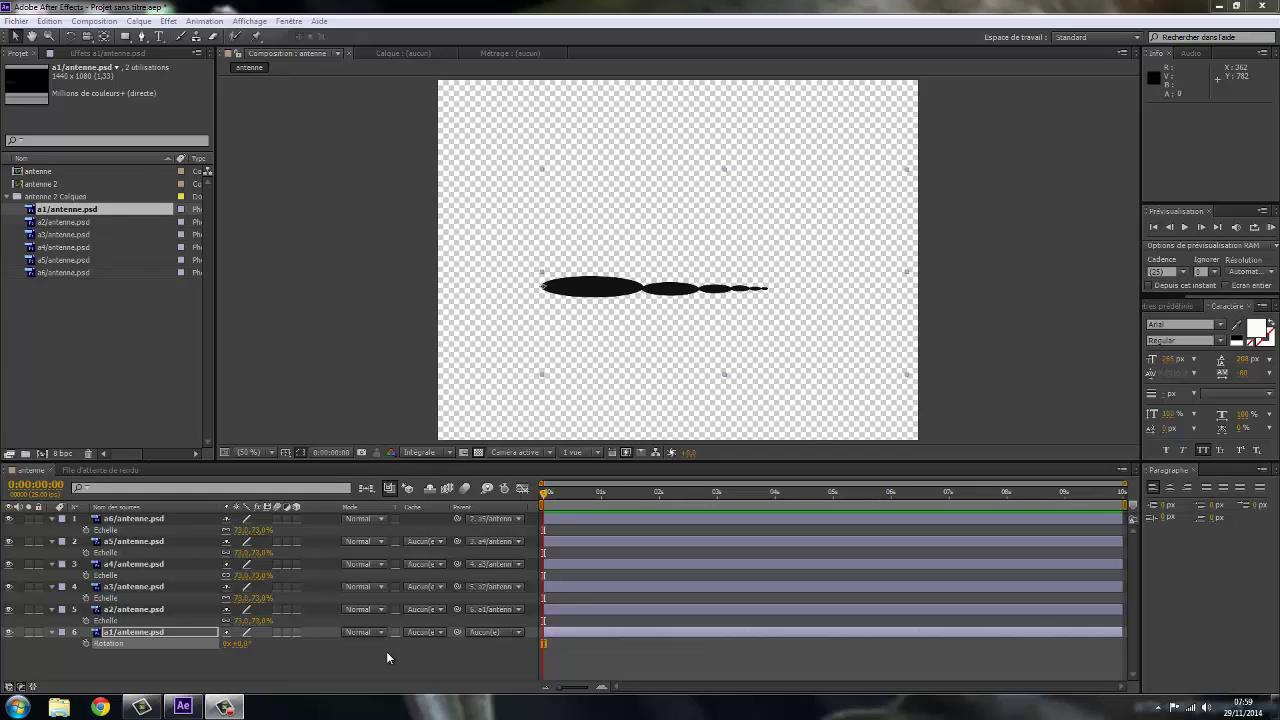
left_click(86, 643)
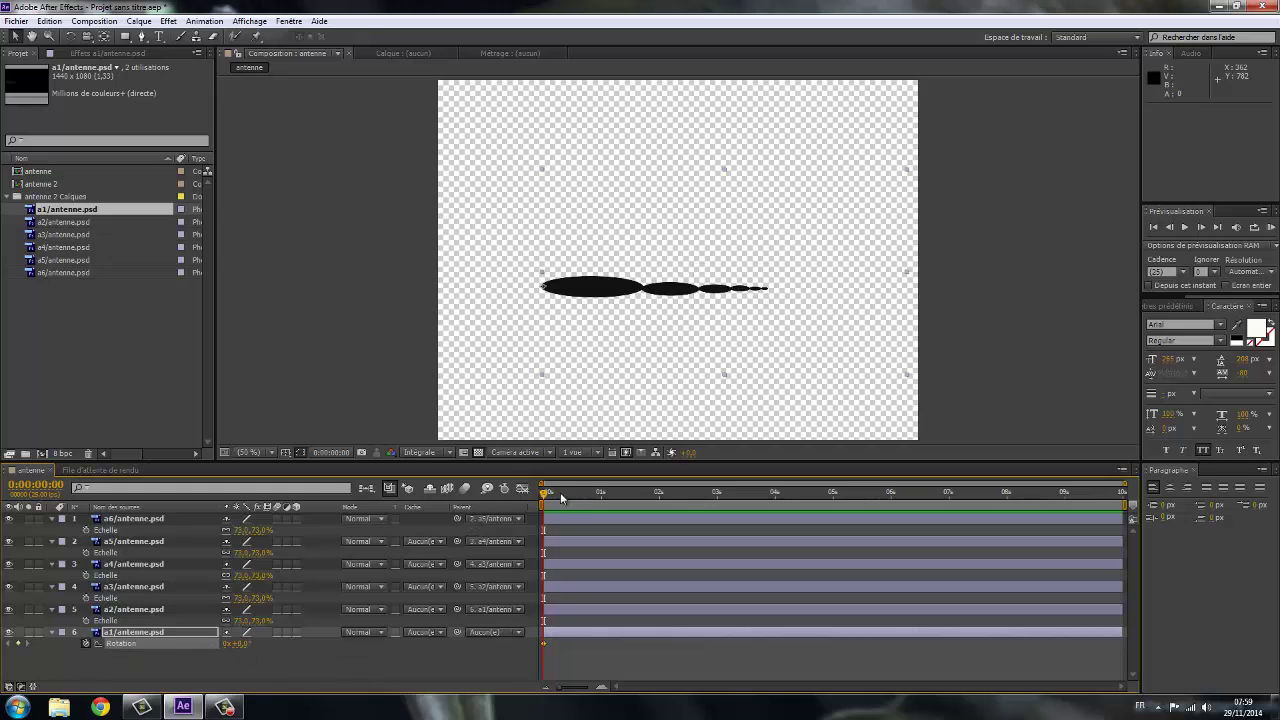
left_click_drag(547, 494, 578, 499)
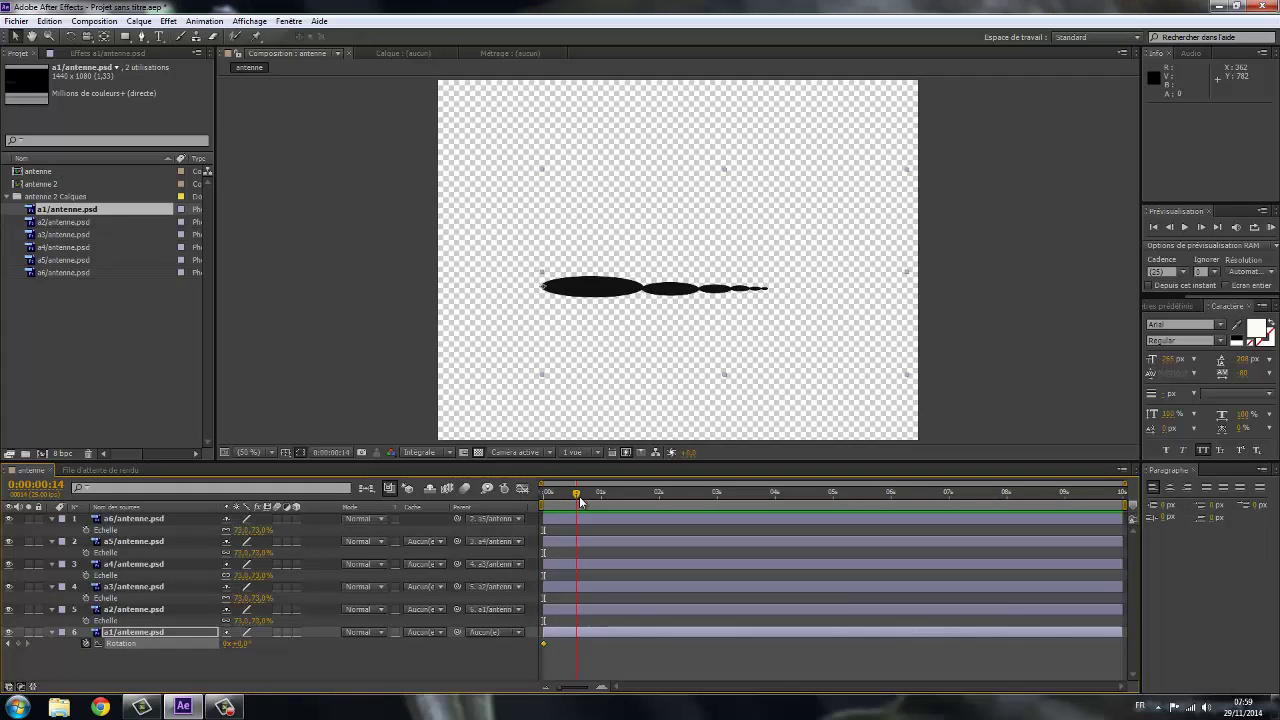
left_click(18, 644)
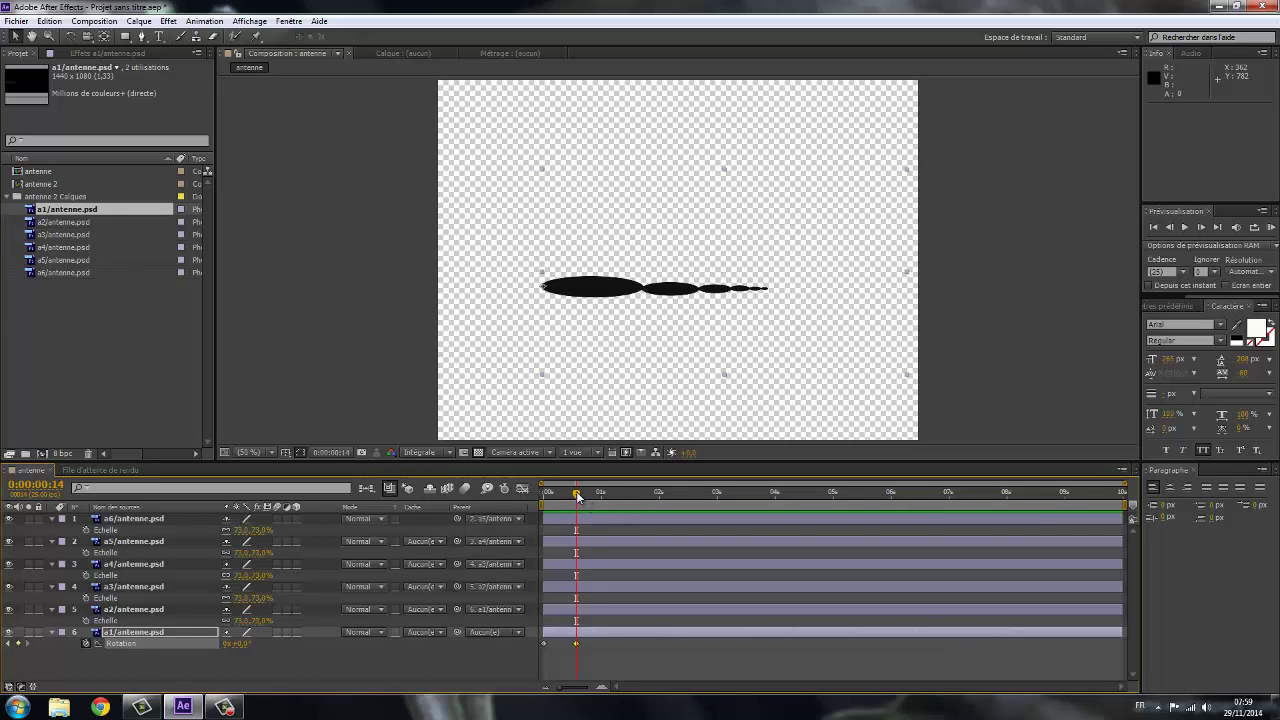
Keyframe layer a1's Rotation at -72° at 0:00:00:07, return to the start and select all three rotation keyframes.
left_click_drag(577, 495, 562, 501)
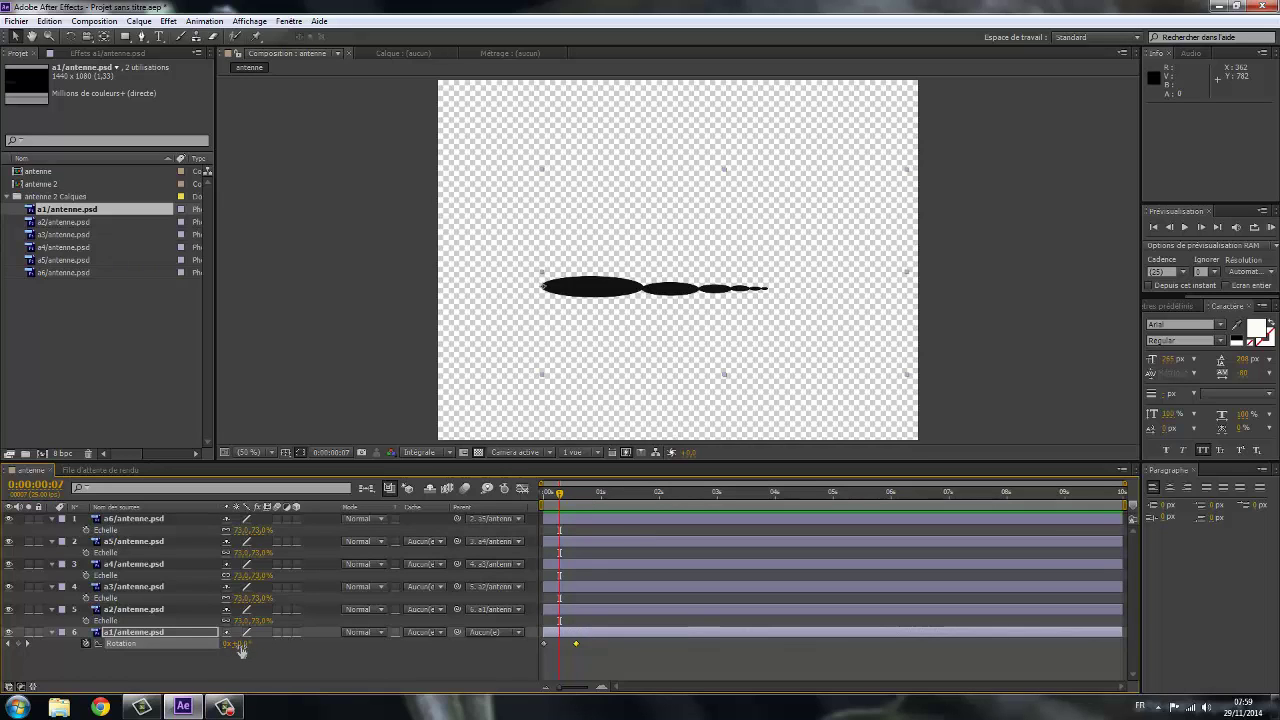
left_click_drag(237, 644, 199, 651)
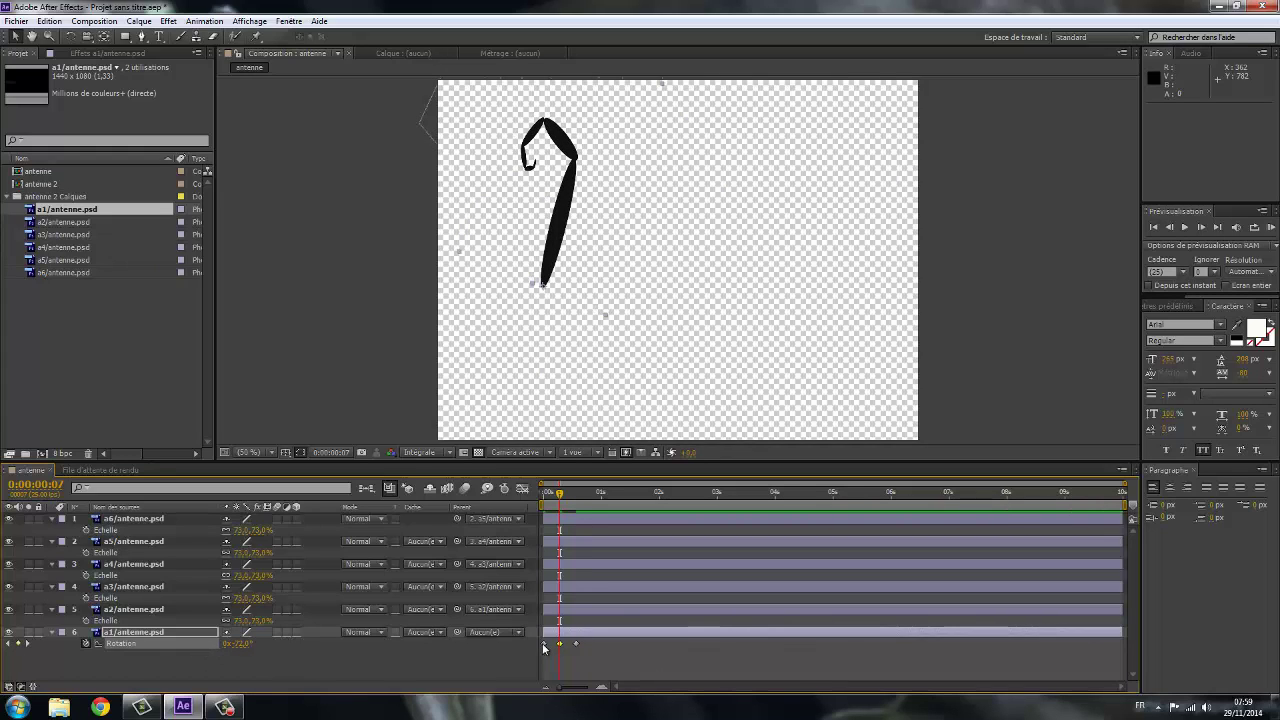
left_click_drag(559, 493, 576, 514)
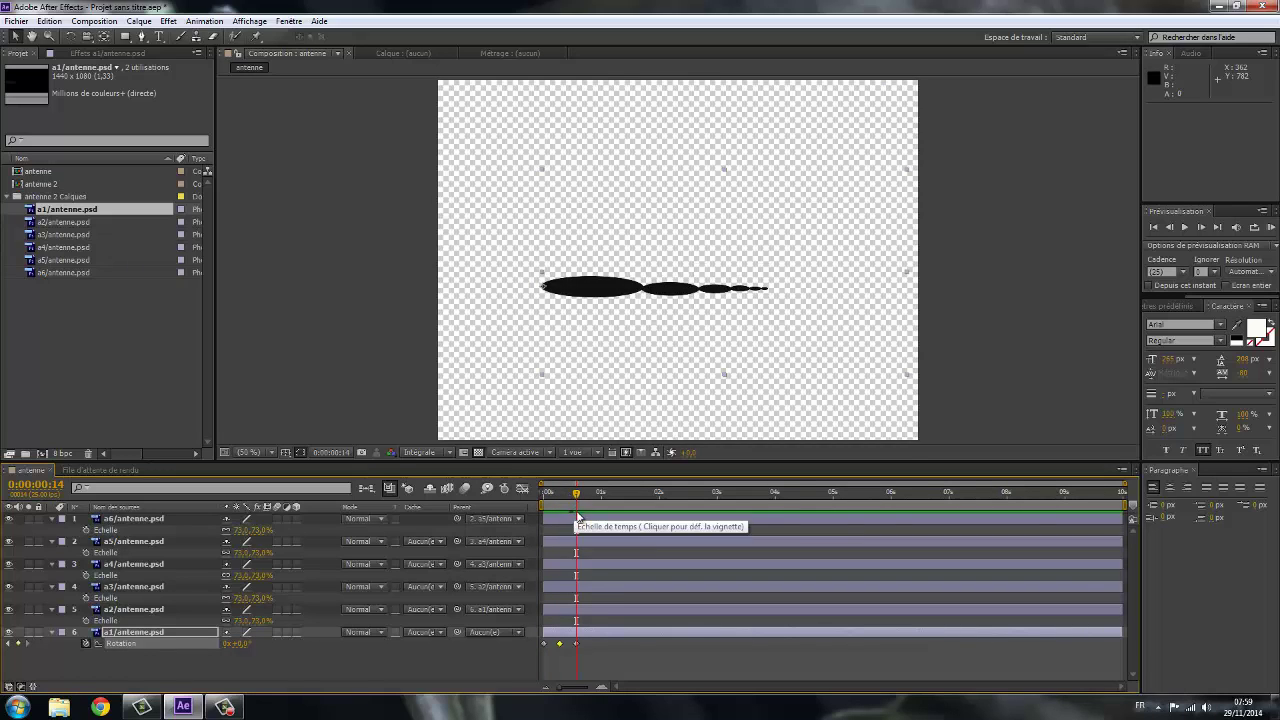
left_click_drag(575, 496, 535, 500)
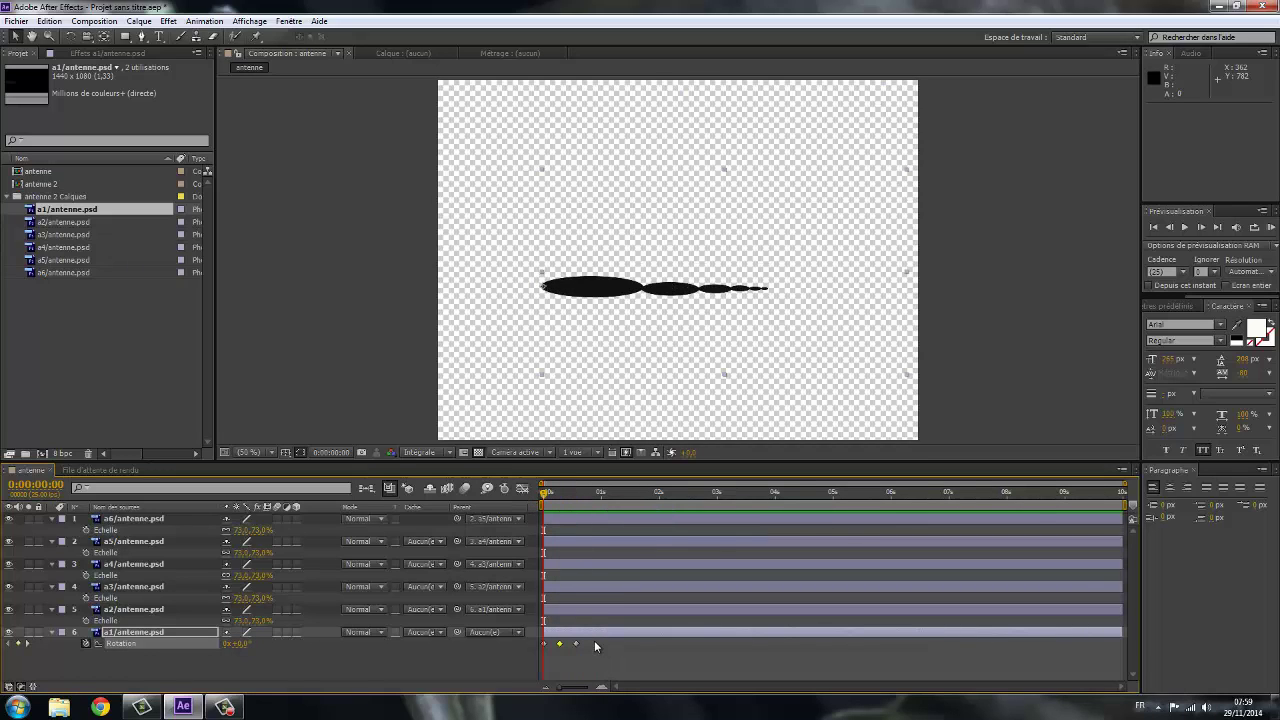
left_click(534, 646)
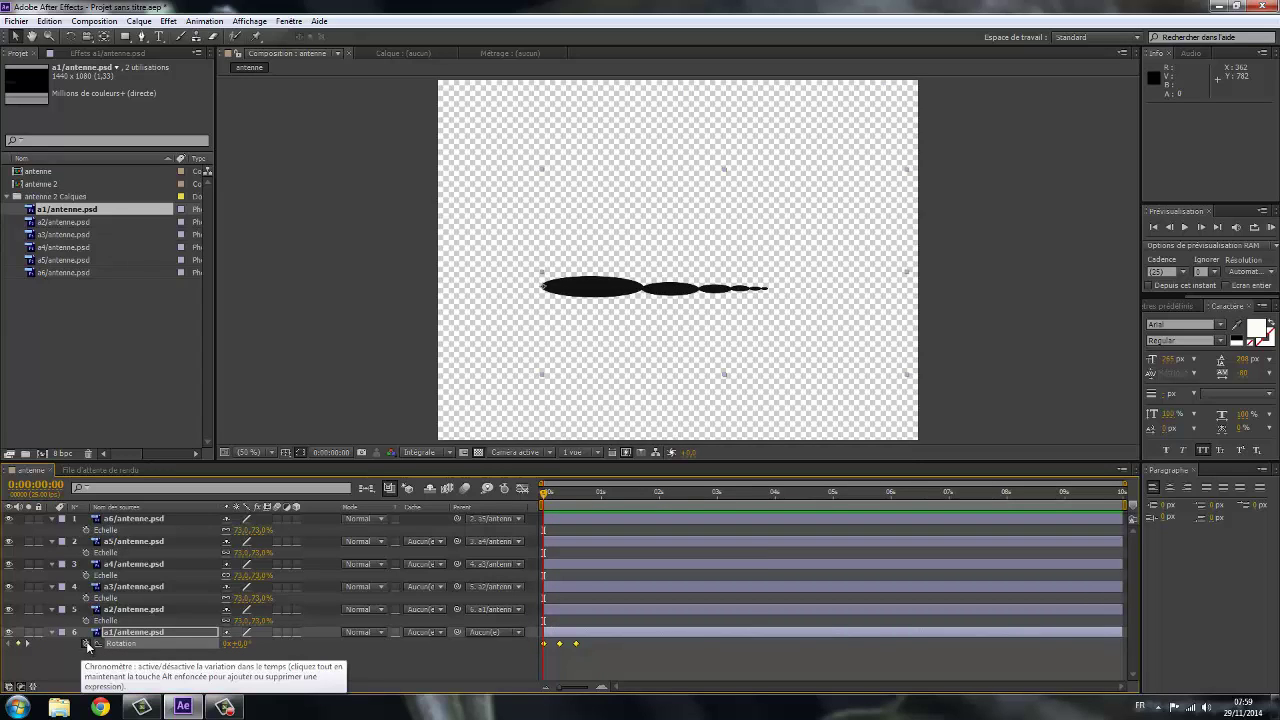
Add the expression loopOutDuration(type = "cycle", duration = 0) to layer a1's Rotation and preview the looping animation.
left_click(86, 644, "alt")
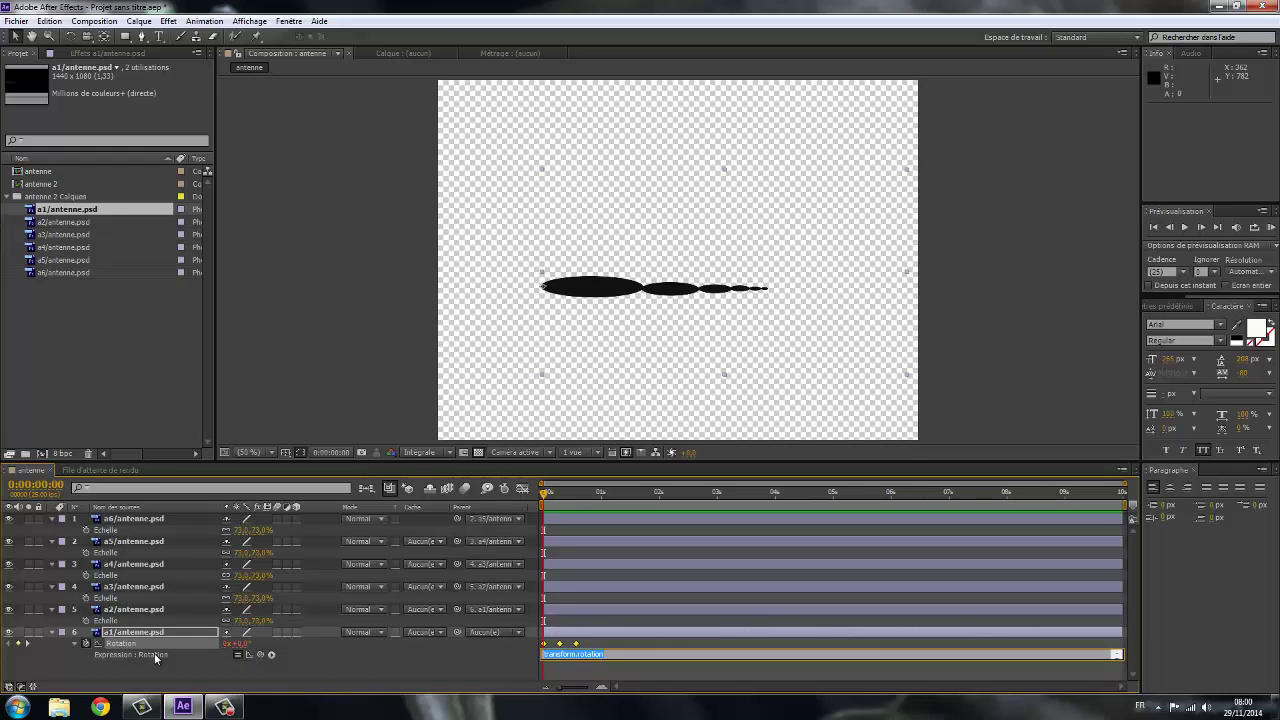
left_click(271, 656)
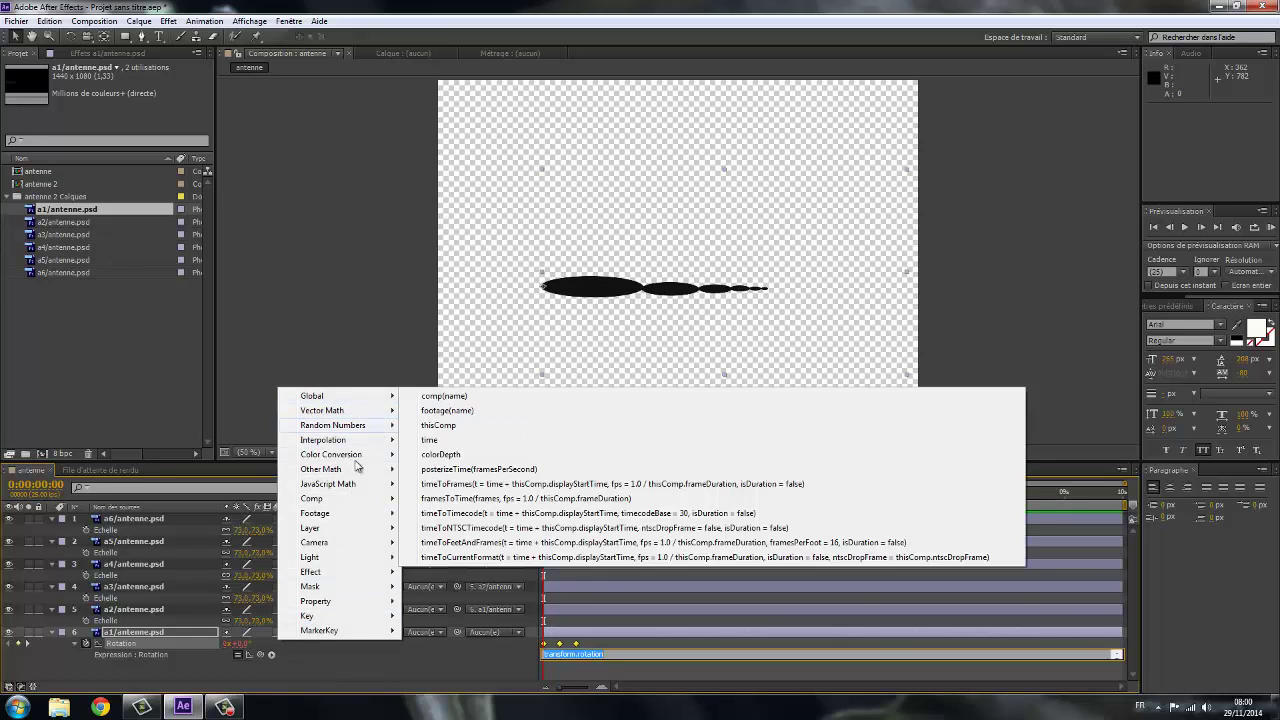
mouse_move(343, 606)
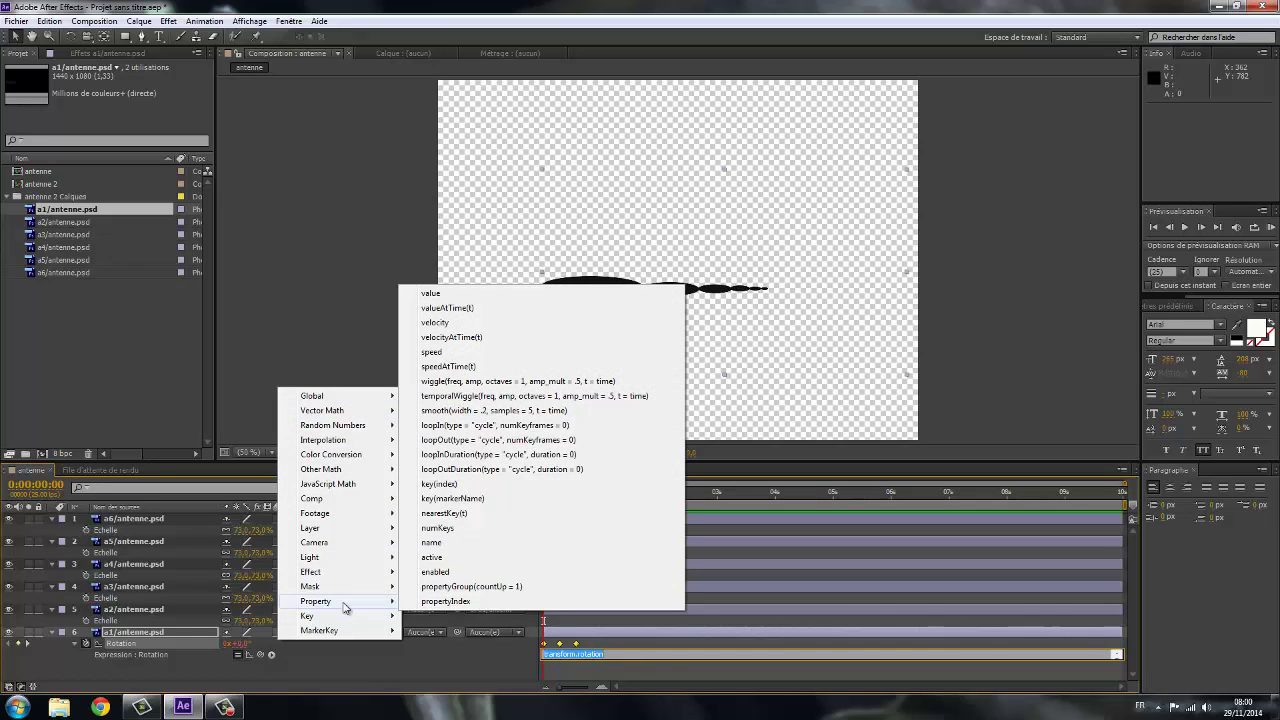
left_click(437, 470)
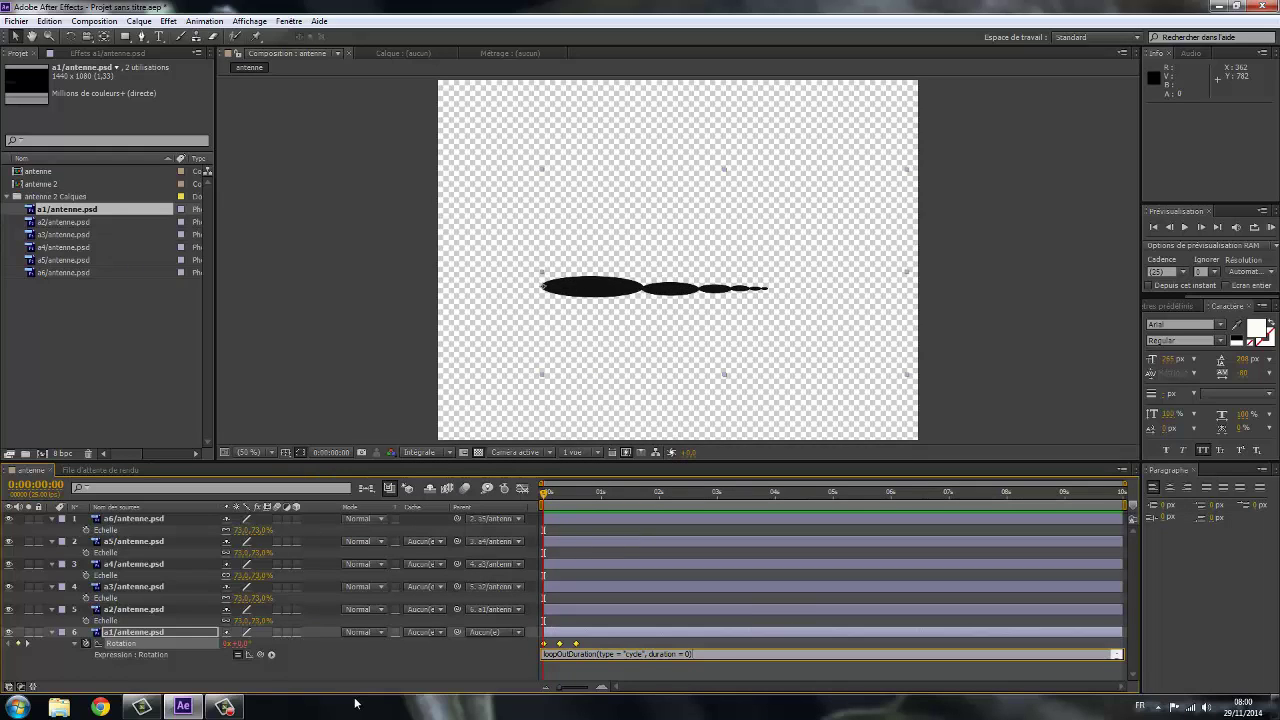
left_click(396, 670)
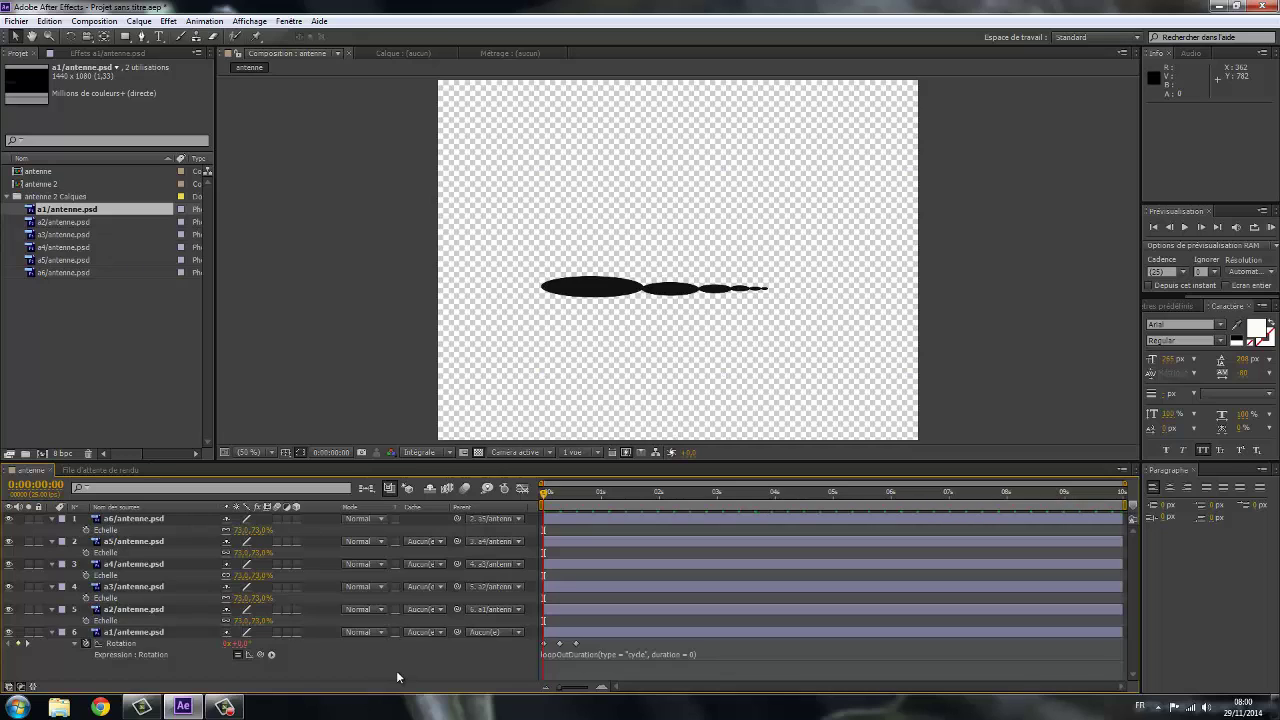
key("space")
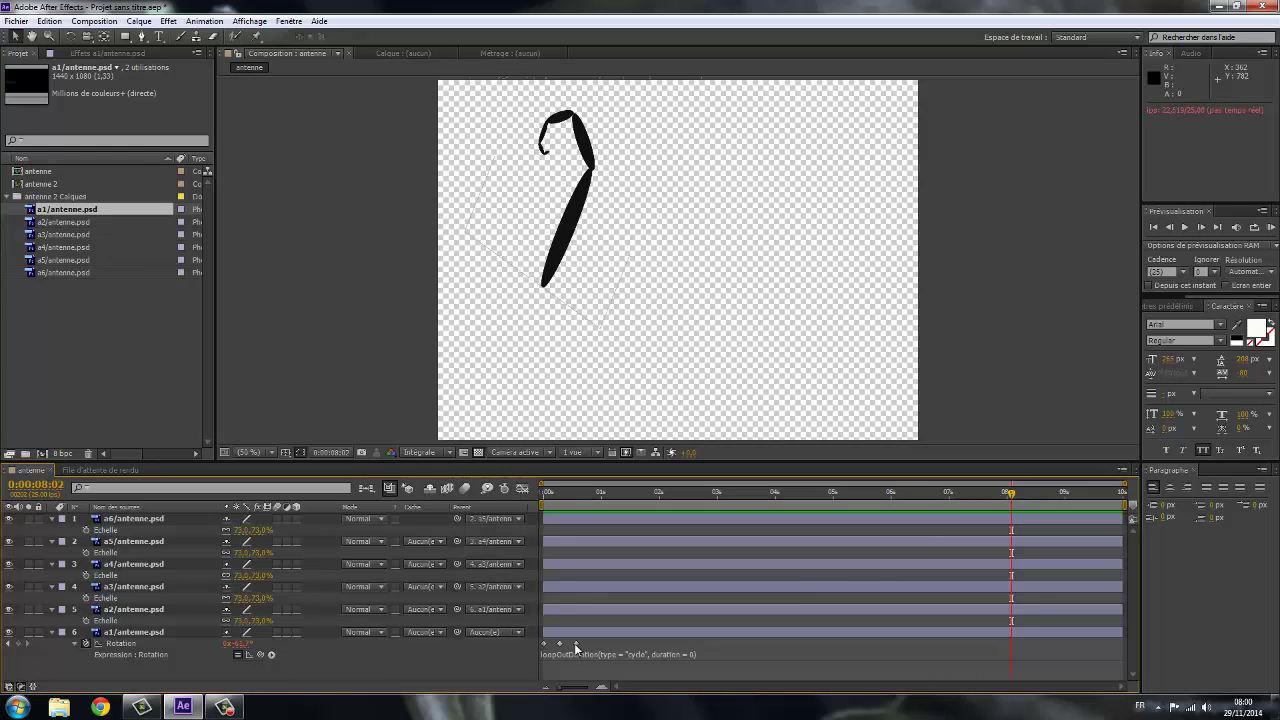
Slow the antenna loop by moving a1's last Rotation keyframe later and the middle one to 0:00:00:11, previewing the motion.
mouse_move(575, 646)
mouse_move(575, 646)
left_mouse_down()
mouse_move(590, 647)
mouse_move(569, 646)
left_mouse_up()
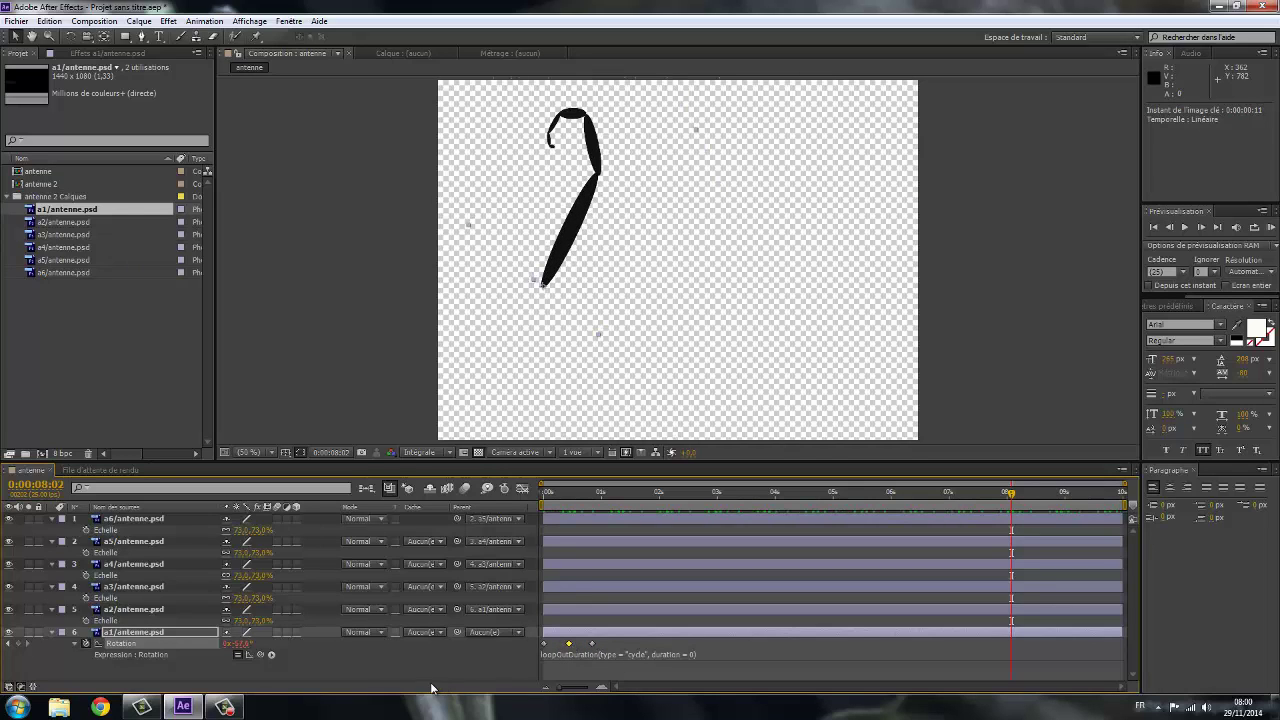
key("space")
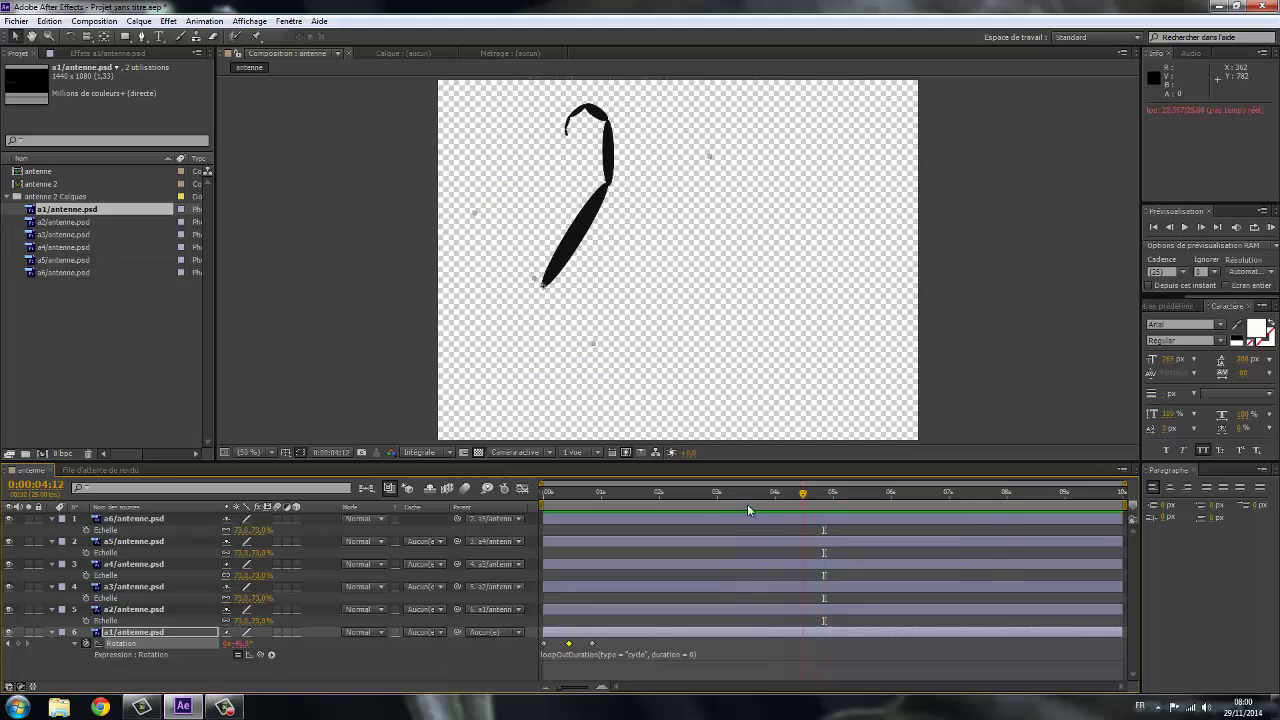
key("space")
mouse_move(545, 538)
left_mouse_down()
mouse_move(680, 532)
mouse_move(540, 540)
left_mouse_up()
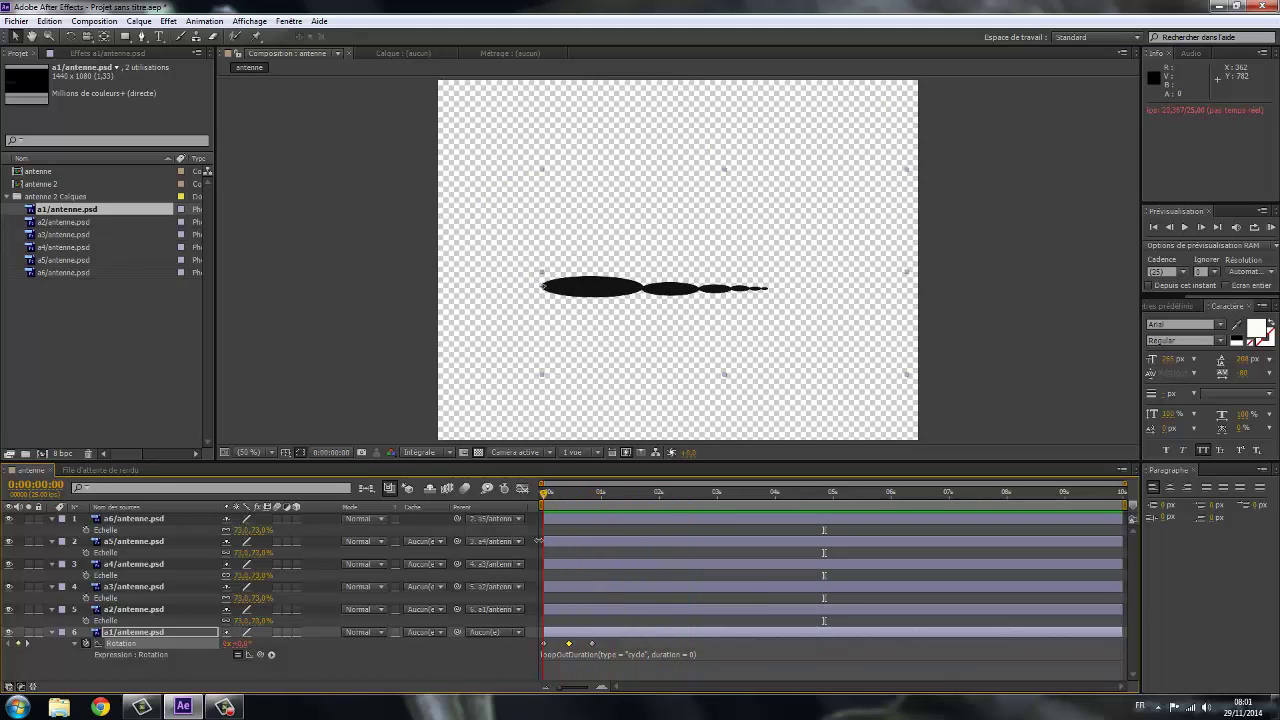
left_click(191, 670)
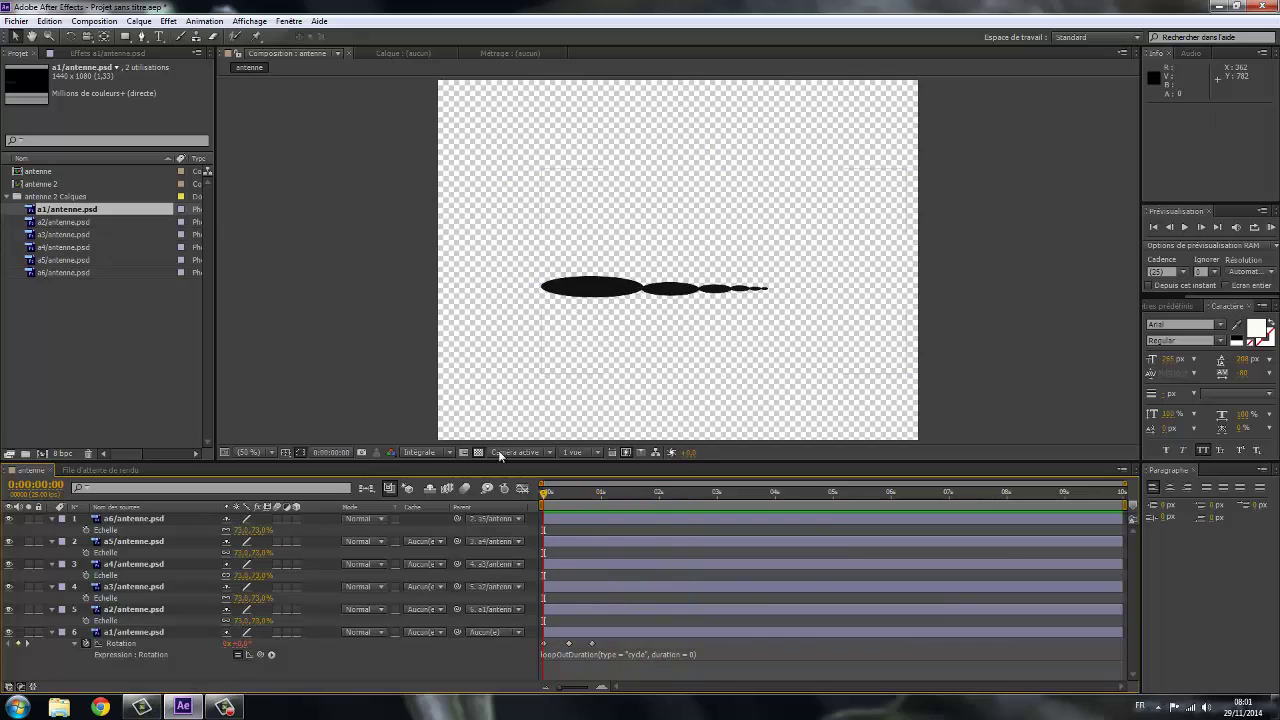
Create an HDV 1080 25 composition named antenneg and move it out of the antenne 2 Calques folder to the project root.
left_click(94, 21)
left_click(78, 40)
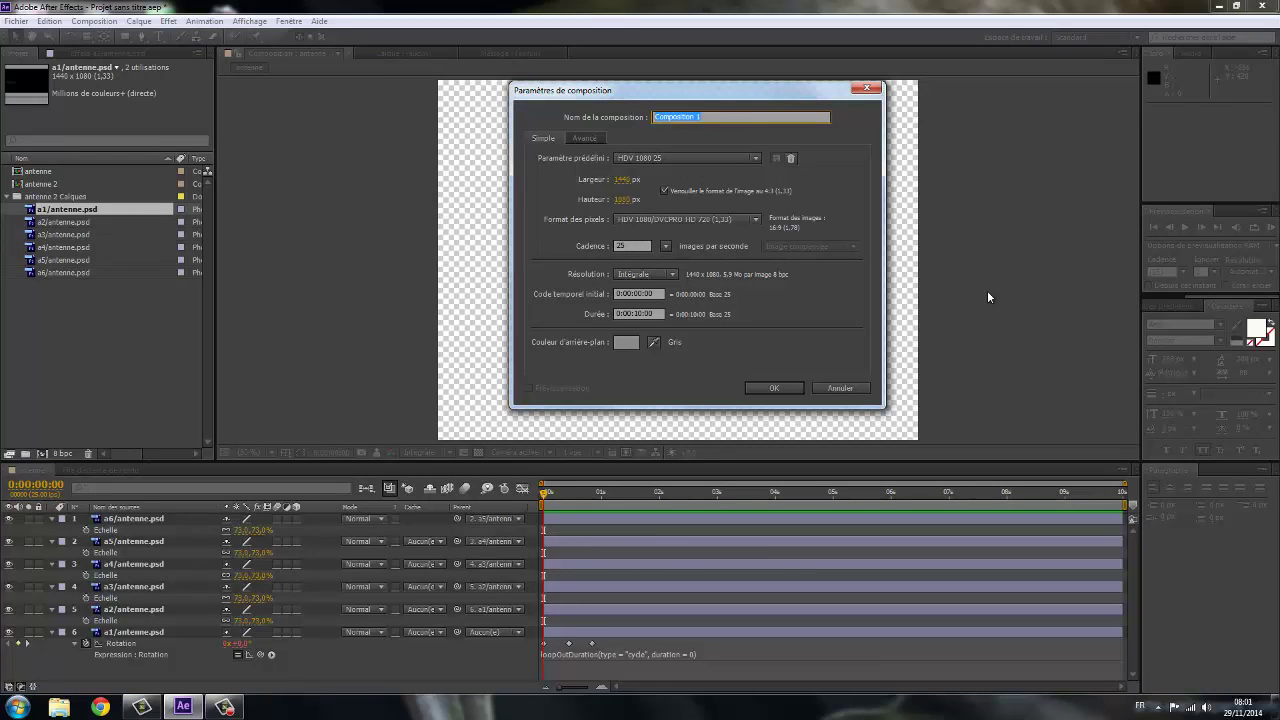
type("antenneg")
left_click(774, 388)
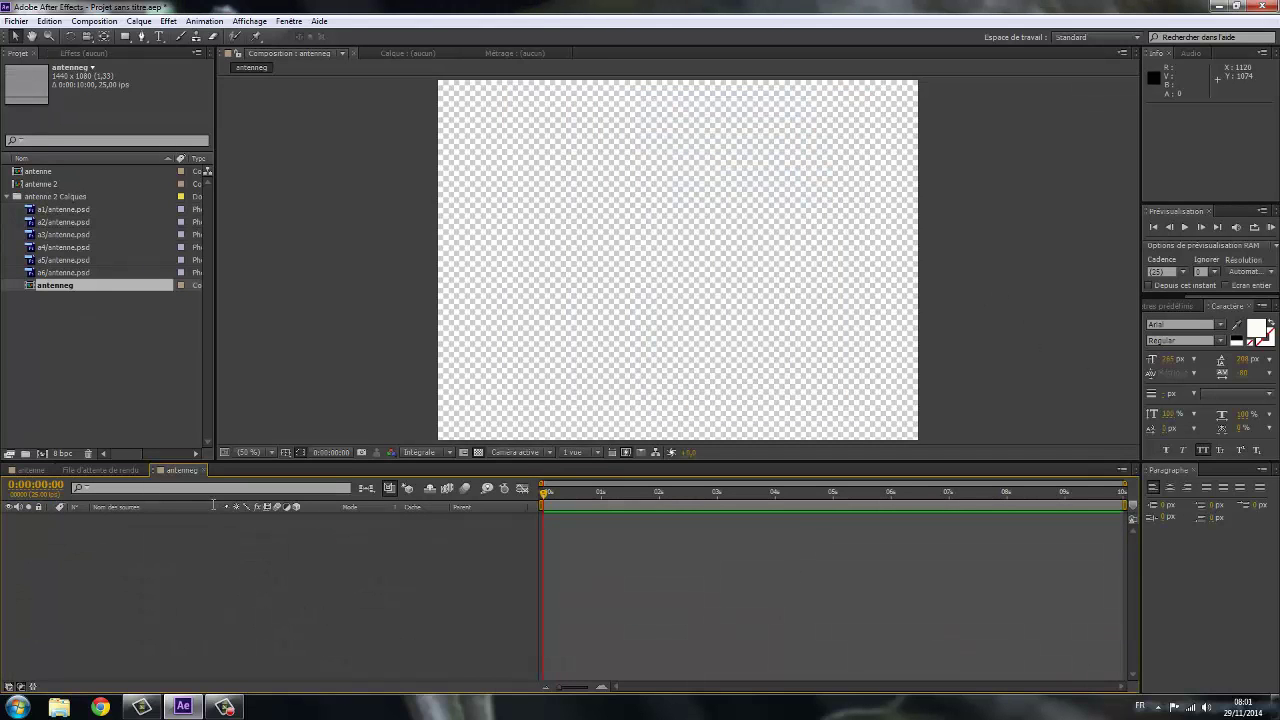
left_click_drag(47, 284, 115, 556)
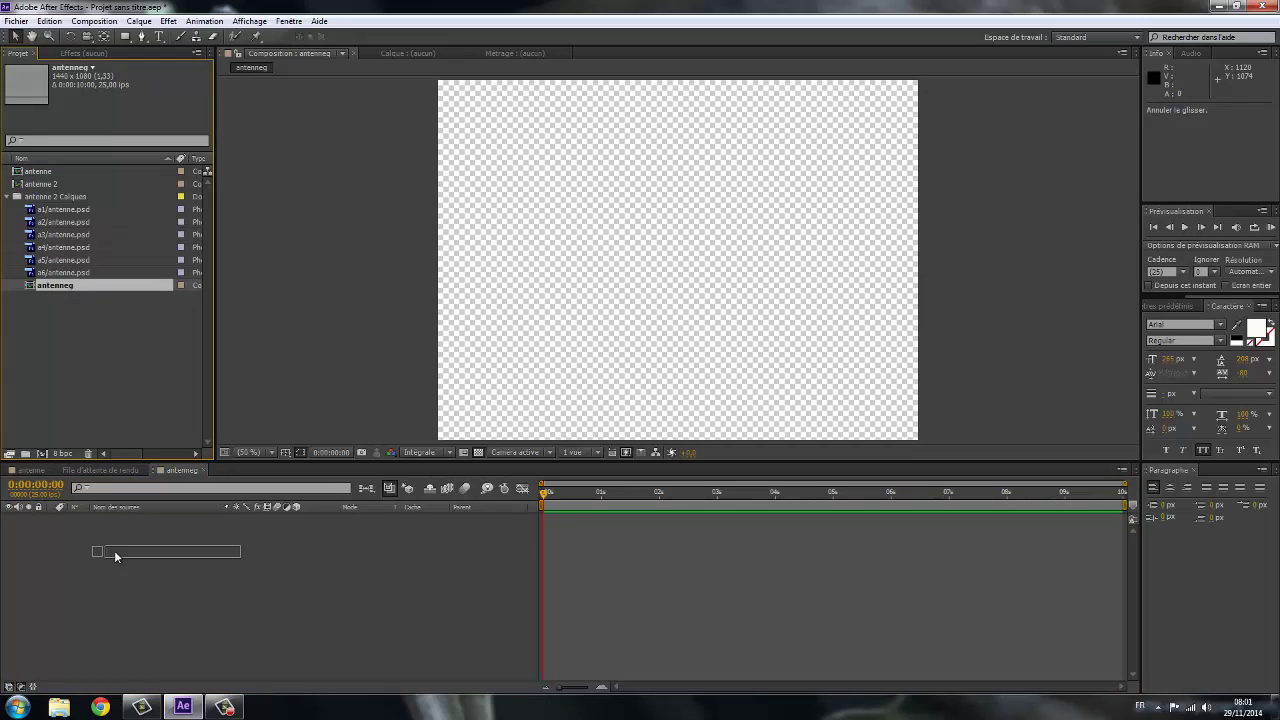
left_click_drag(114, 551, 57, 350)
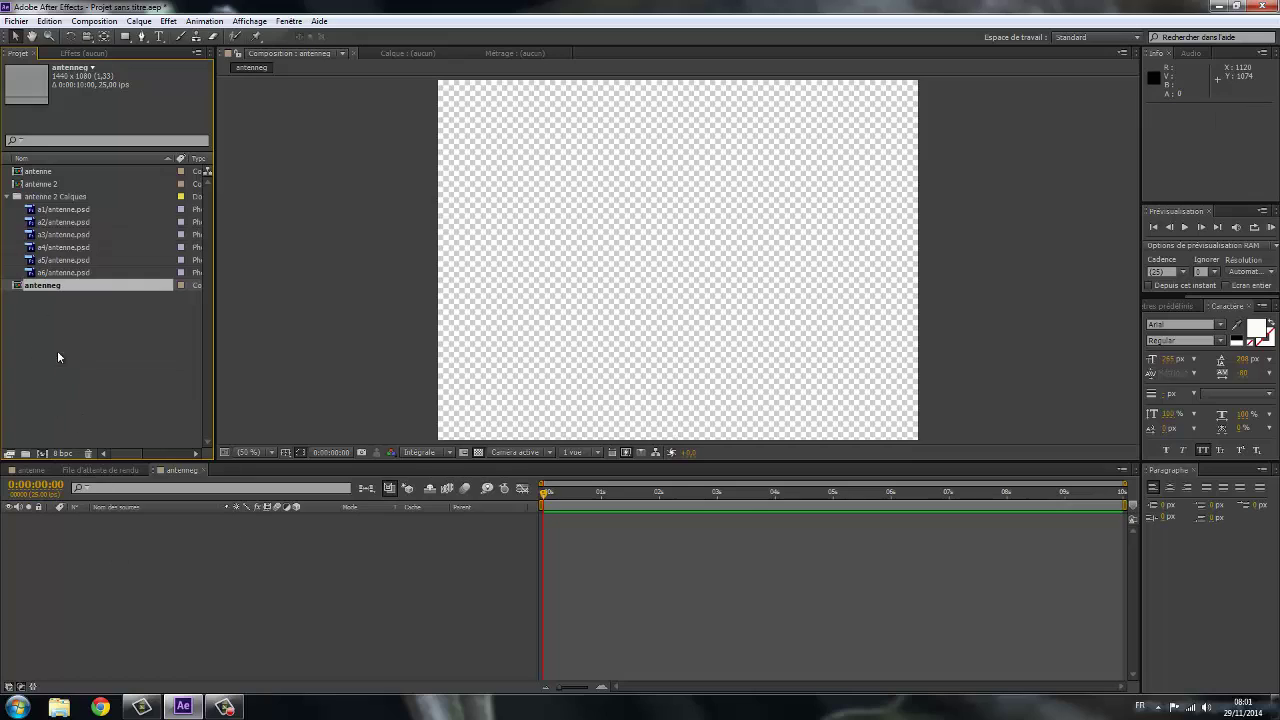
Add the antenne composition as a layer in antenneg and reveal its Rotation property.
left_click(37, 172)
left_click_drag(38, 184, 93, 581)
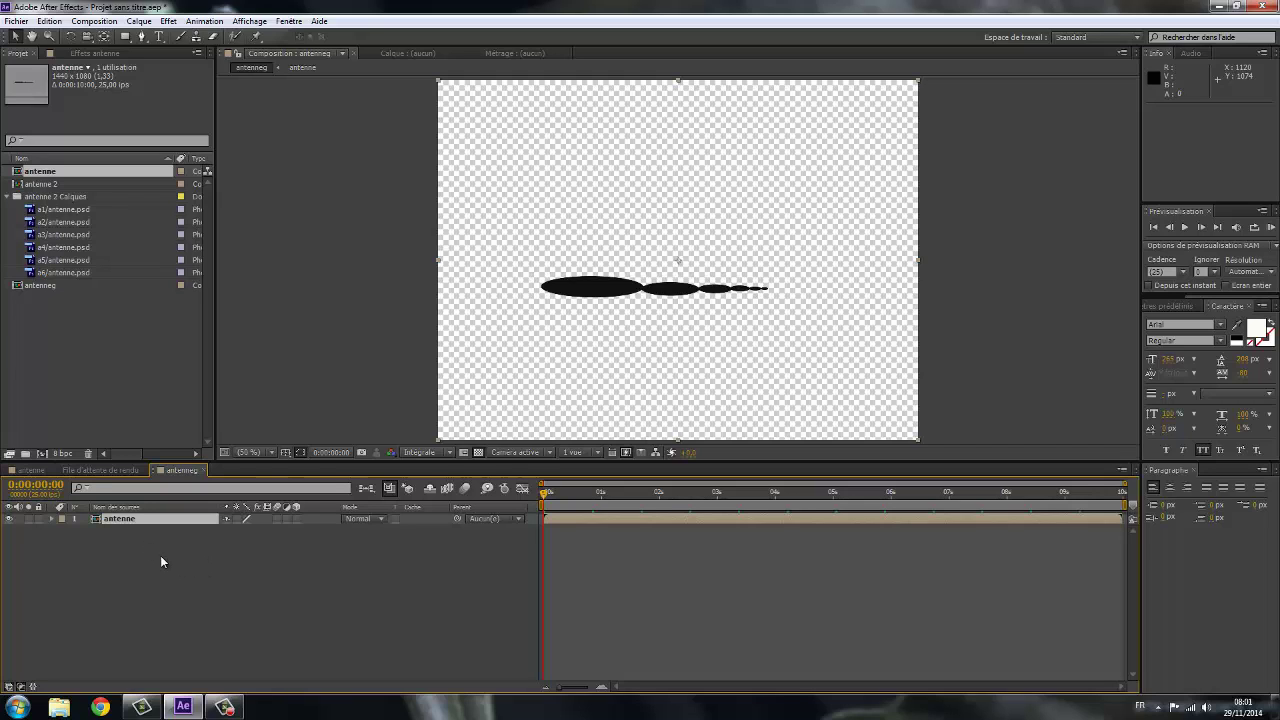
key("r")
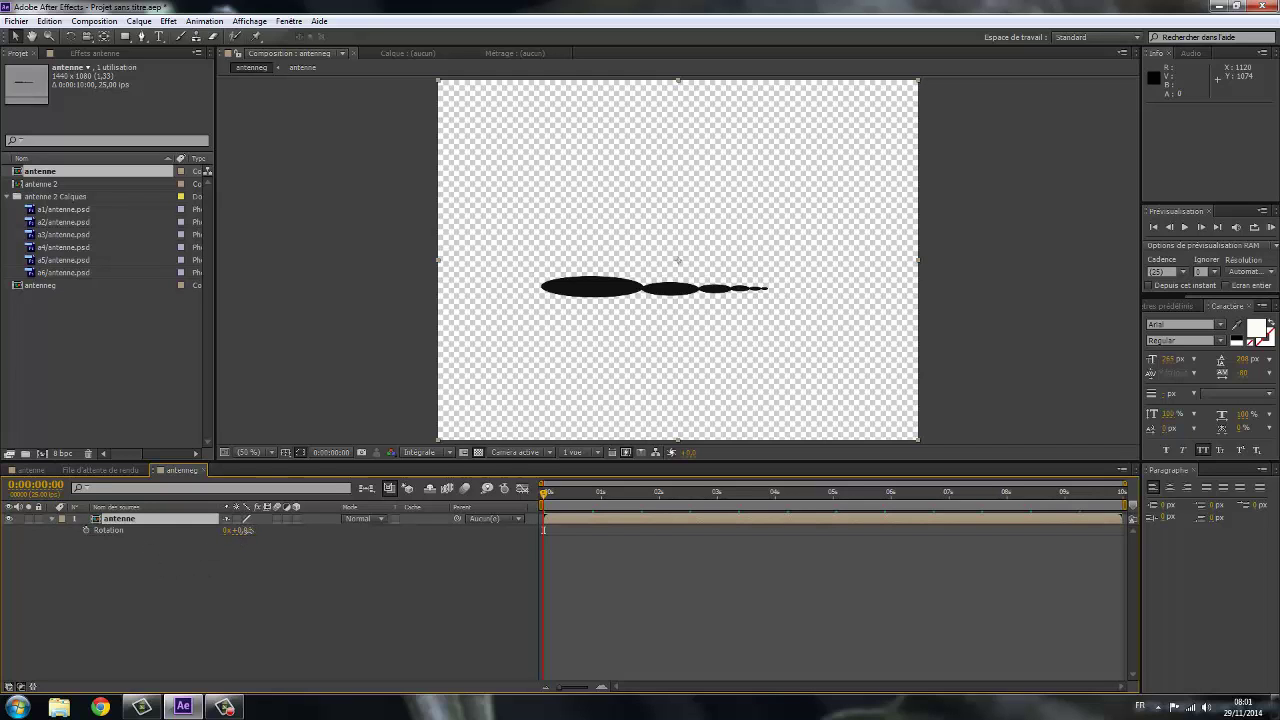
Try to turn the antenne layer upright around its centre by rotating it to about -91°.
left_click_drag(238, 530, 200, 550)
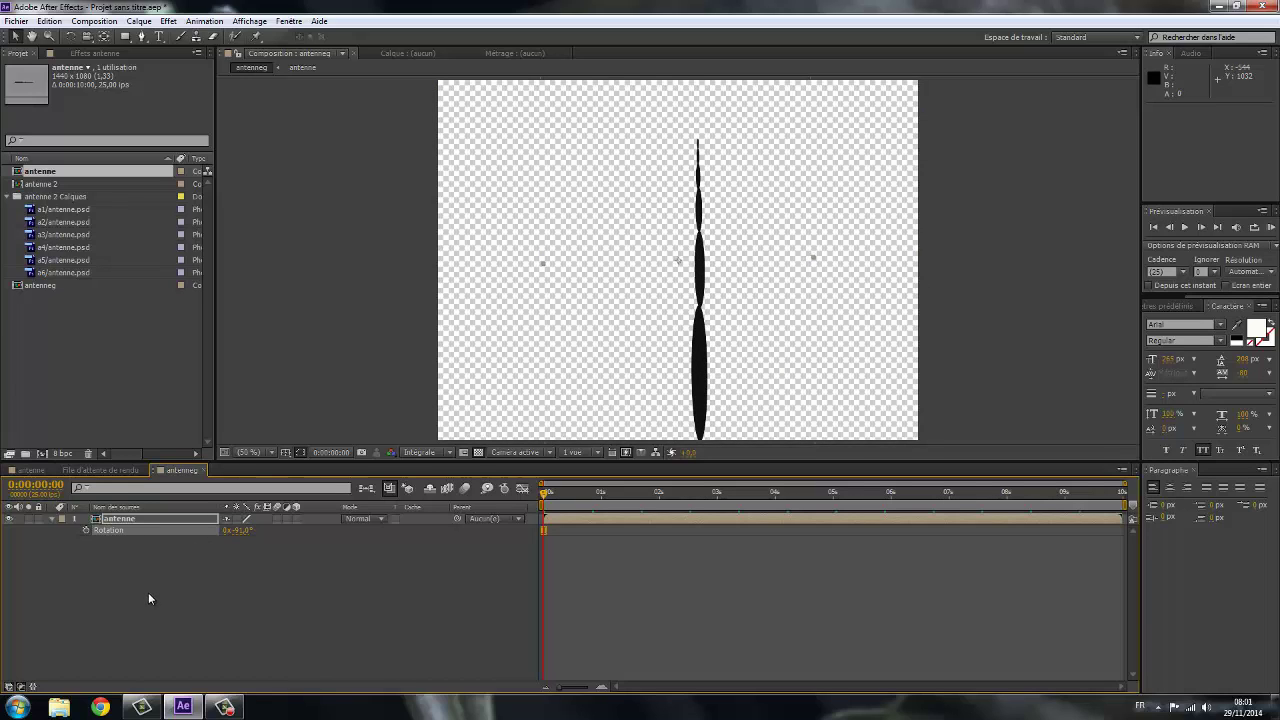
left_click(241, 531)
type("90")
key("Return")
Move the antenne layer's anchor point to the outer end of the largest segment, the antenna's base.
left_click(104, 36)
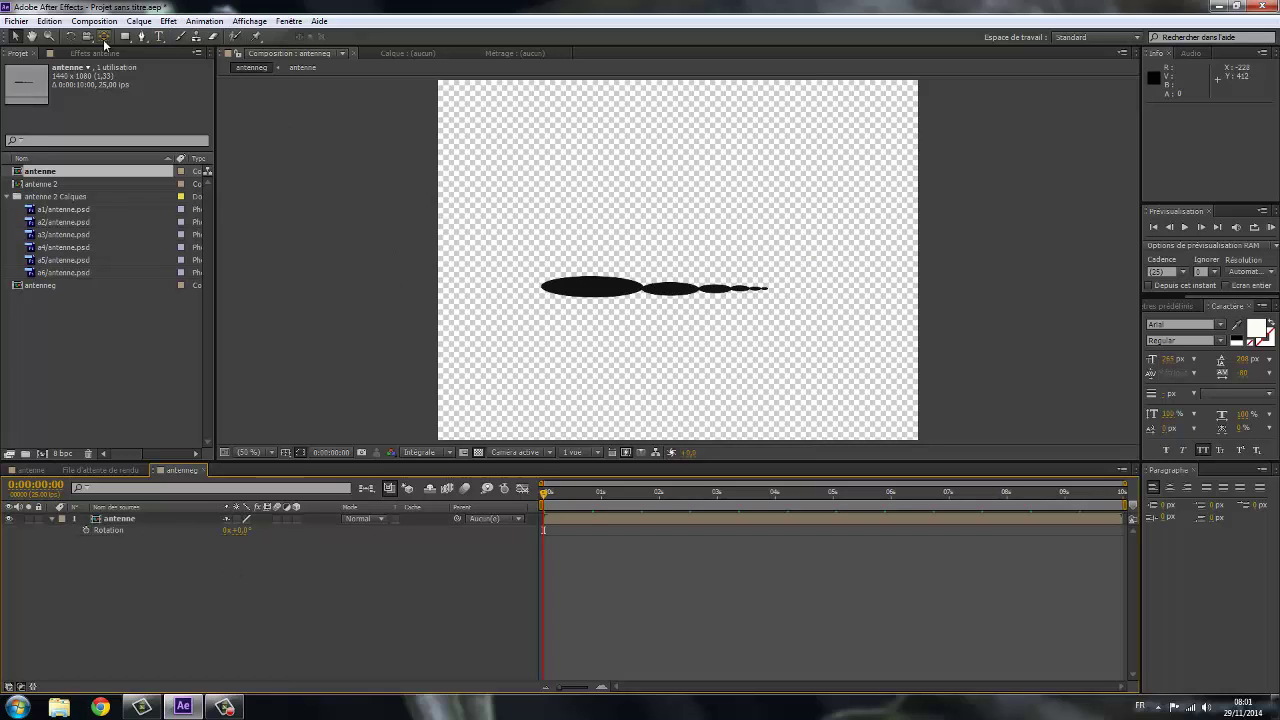
left_click(553, 295)
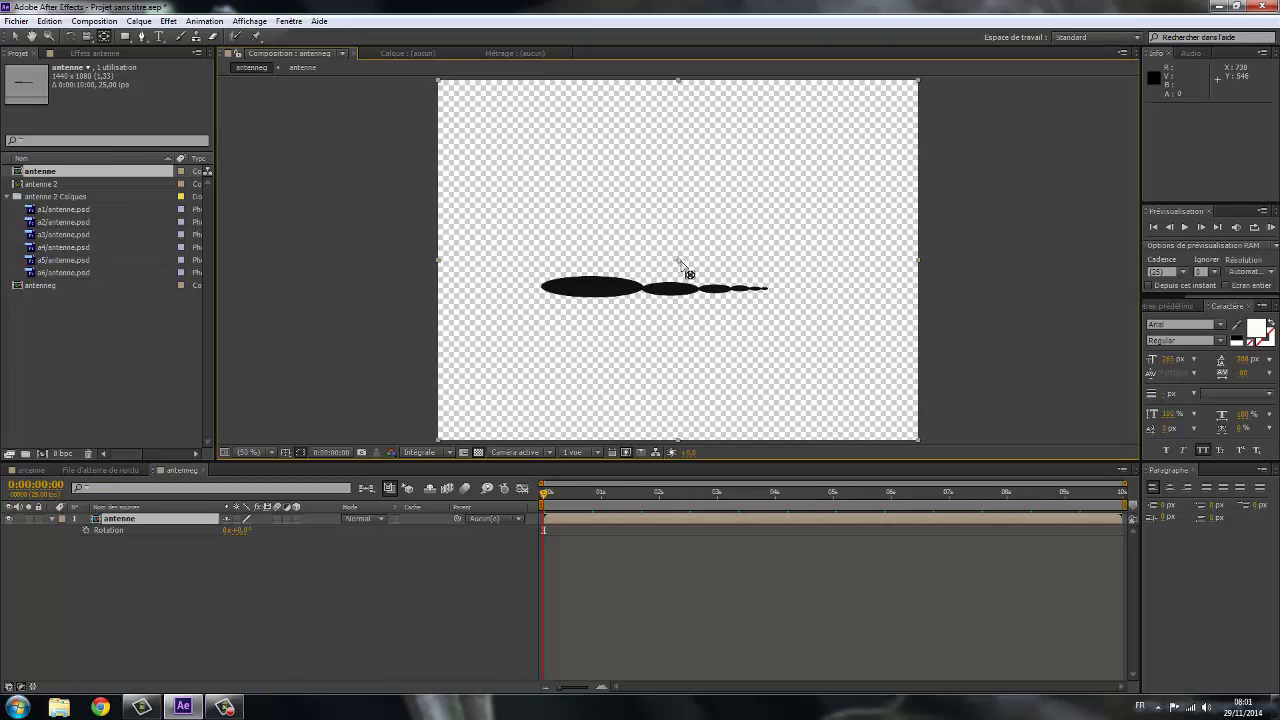
left_click_drag(678, 262, 544, 286)
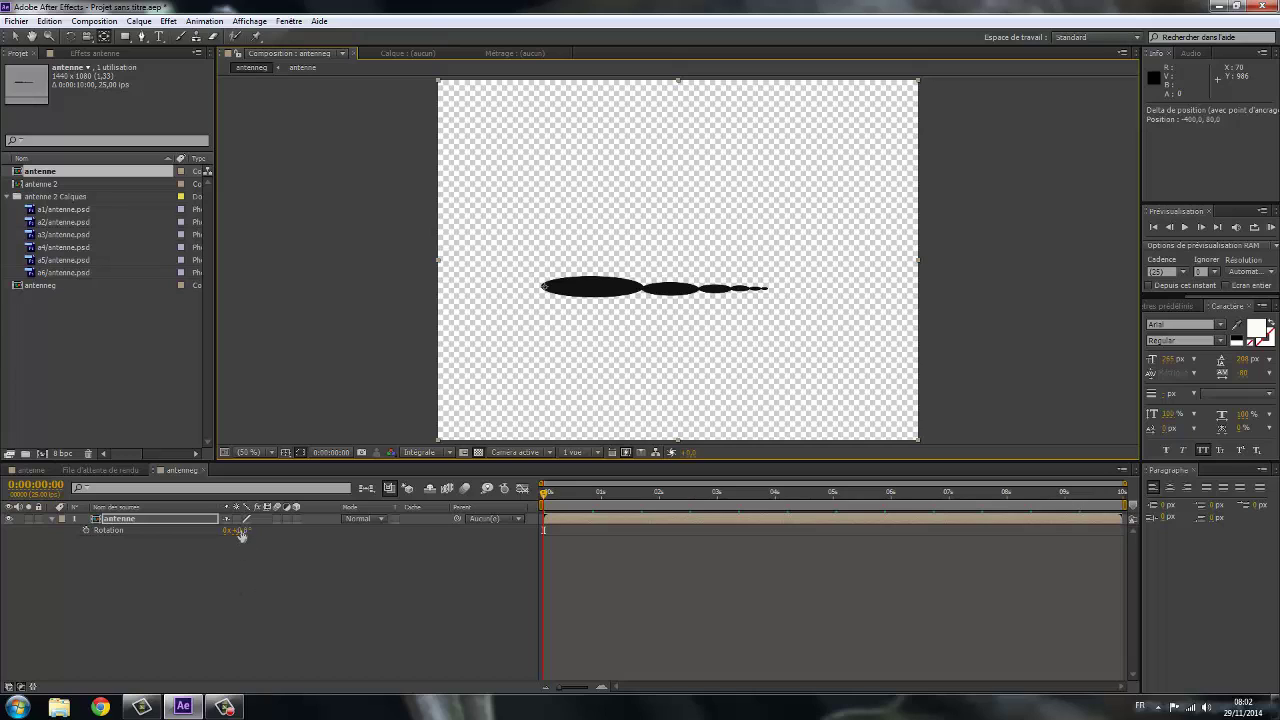
Rotate the antenne layer to -92°, reposition its base to about 764, 988 in the lower middle of the frame, and preview it.
left_click_drag(237, 530, 272, 537)
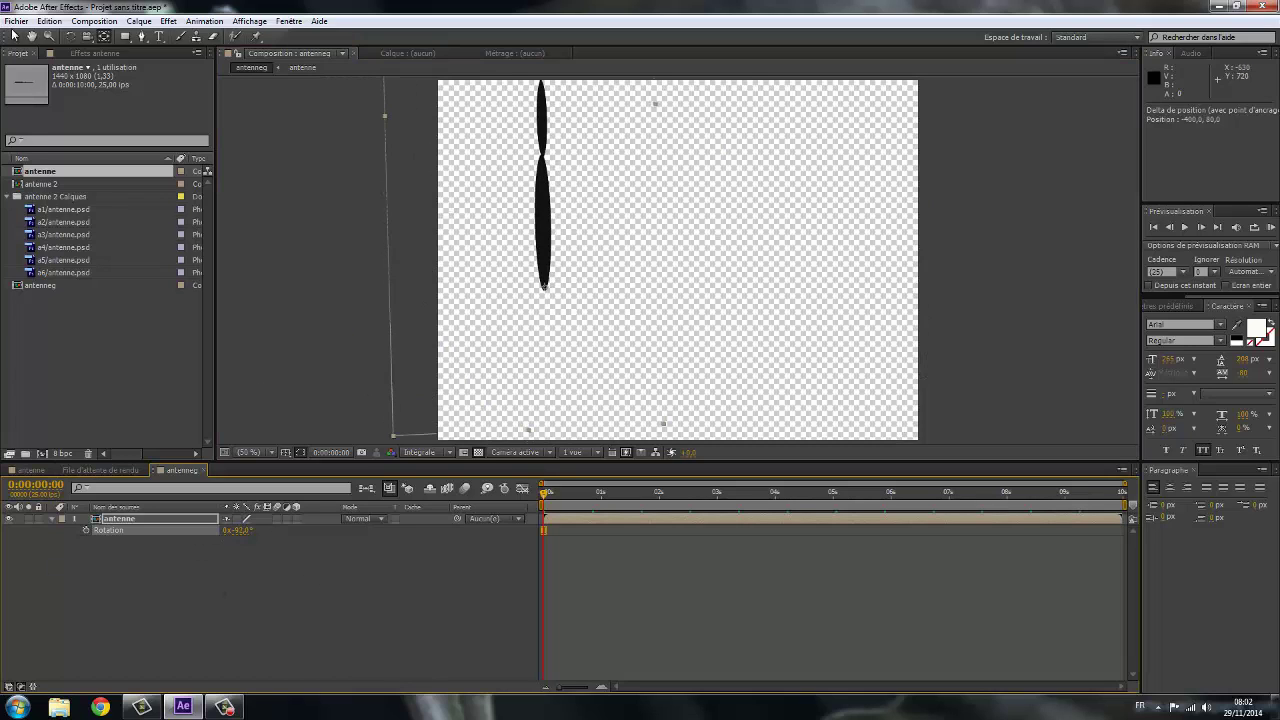
left_click(13, 34)
left_click_drag(551, 236, 695, 358)
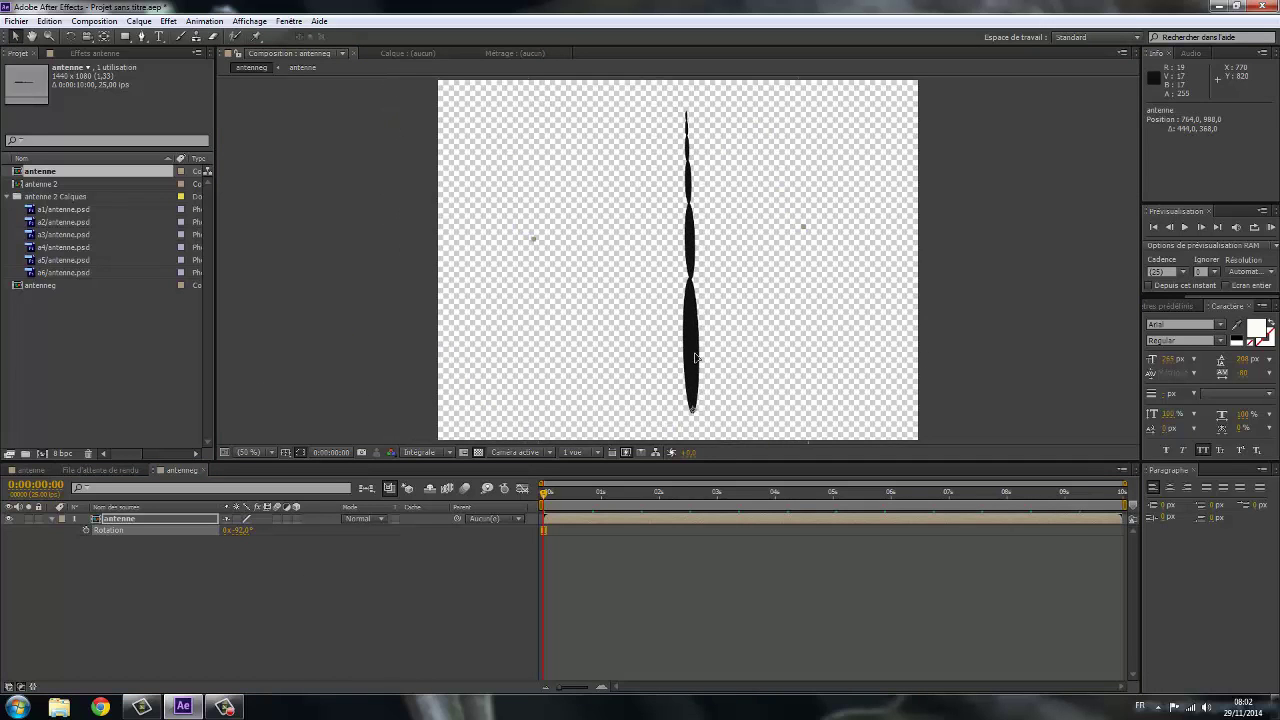
key("space")
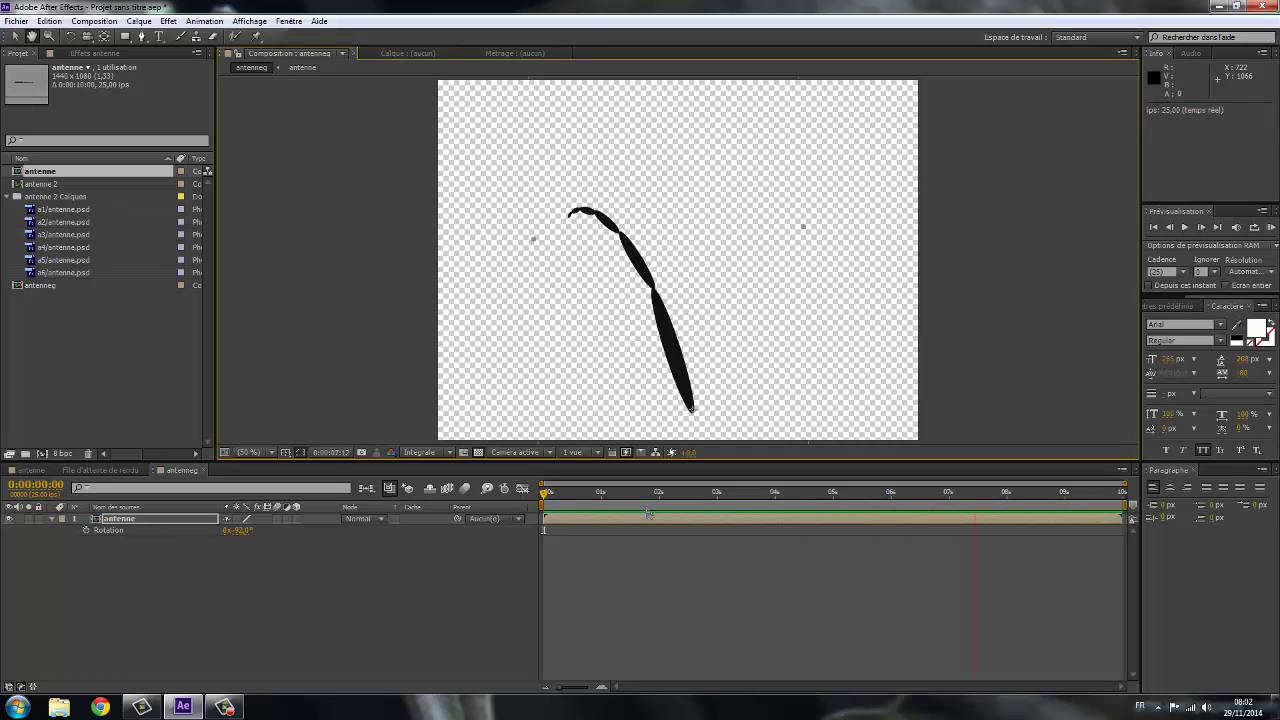
left_click(648, 513)
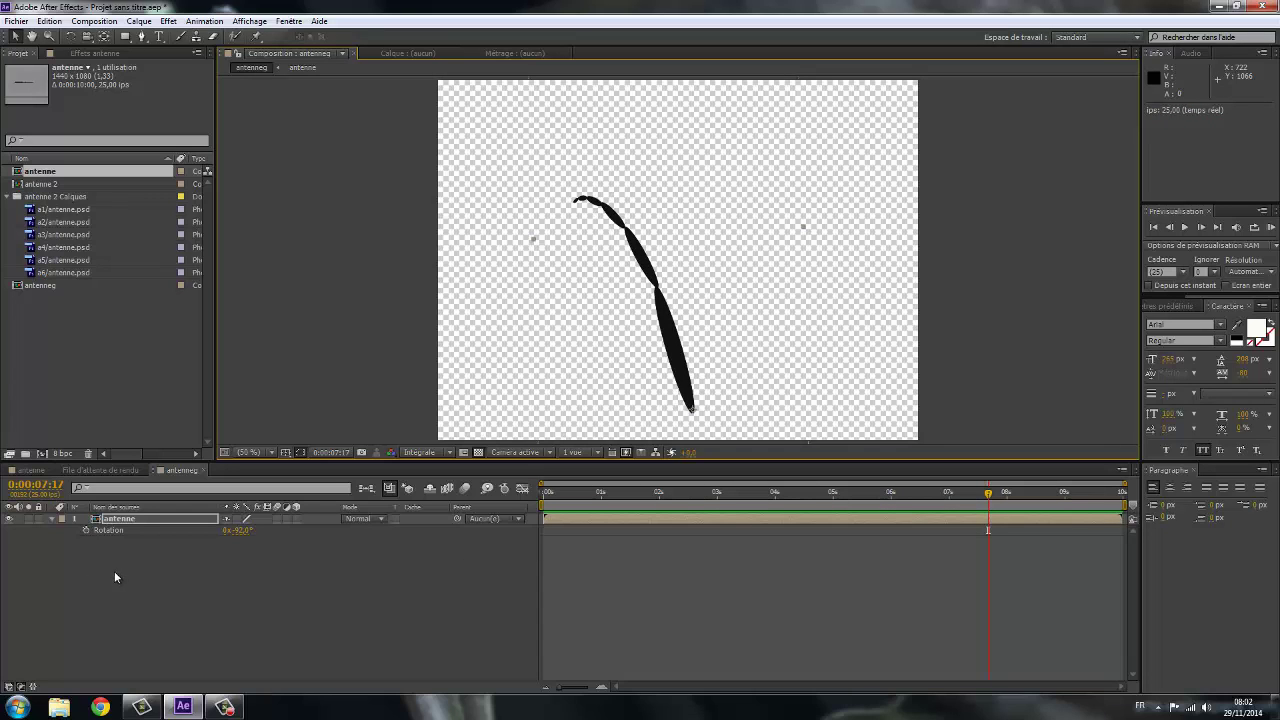
Create a new HDV 1080 25 composition named tete.
left_click(94, 21)
left_click(88, 38)
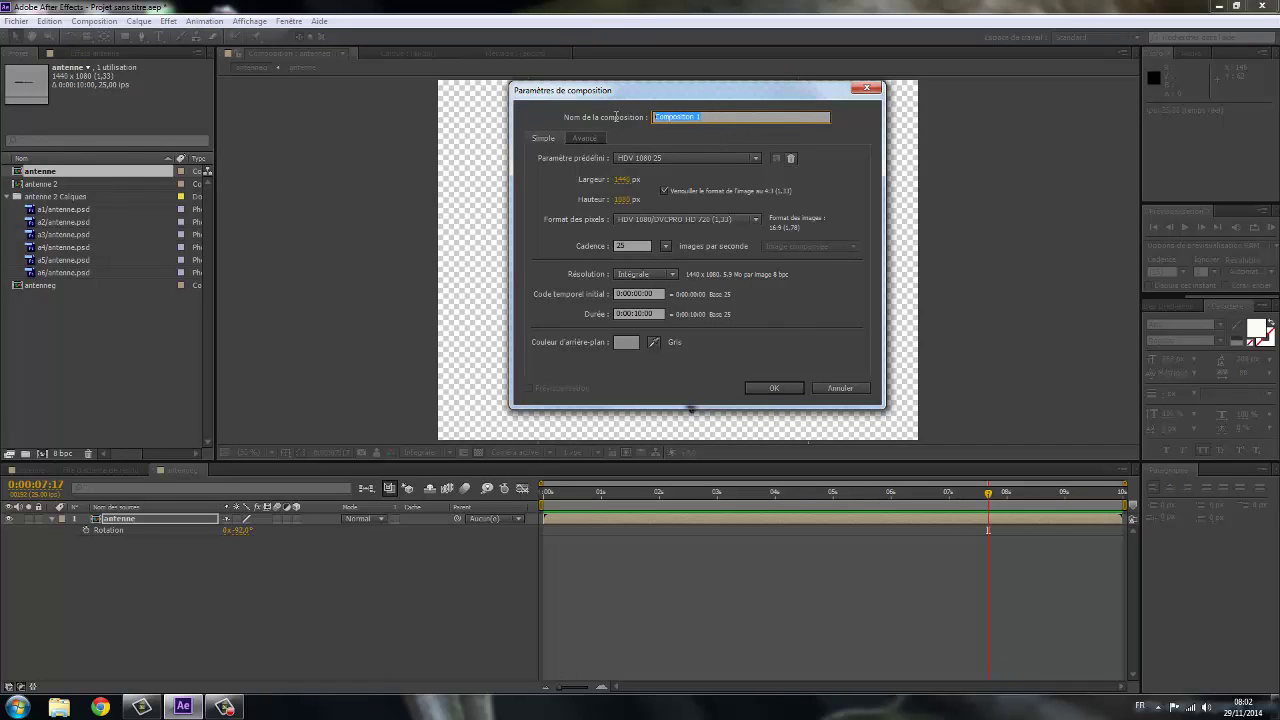
type("tete")
left_click(777, 389)
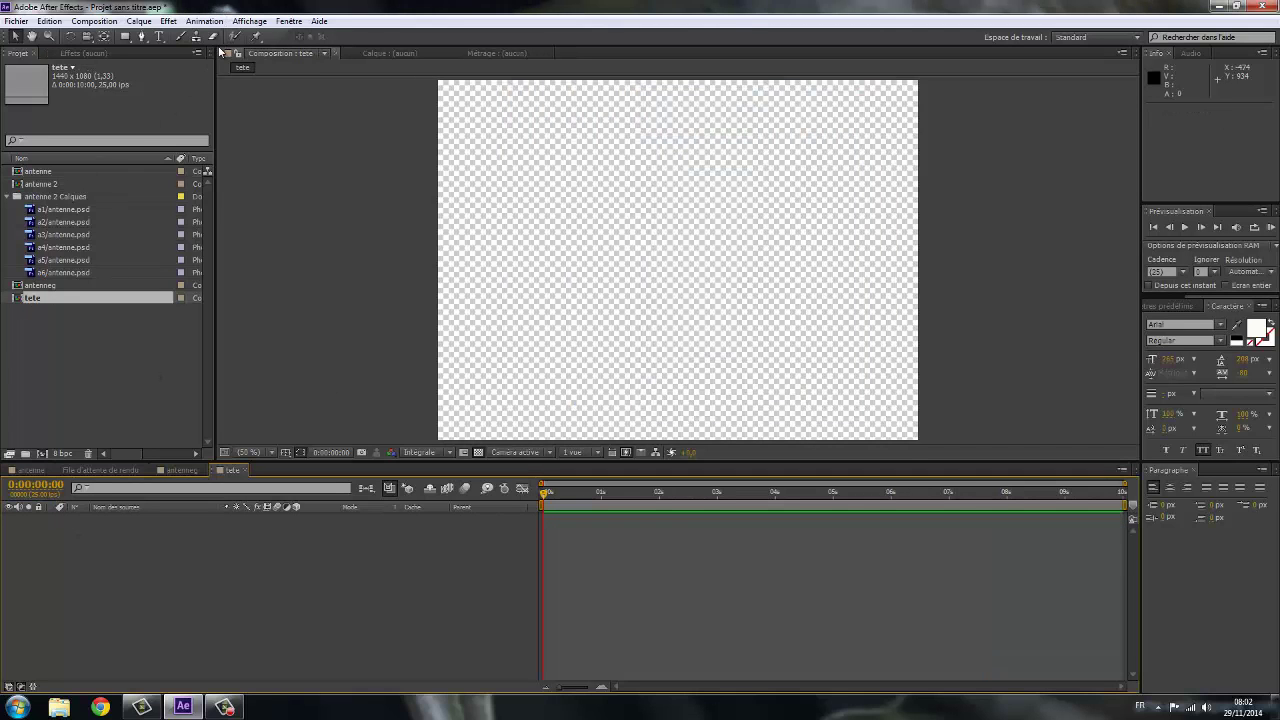
Draw a wide horizontal ellipse for the head as a shape layer and set its fill to black.
left_click(127, 38)
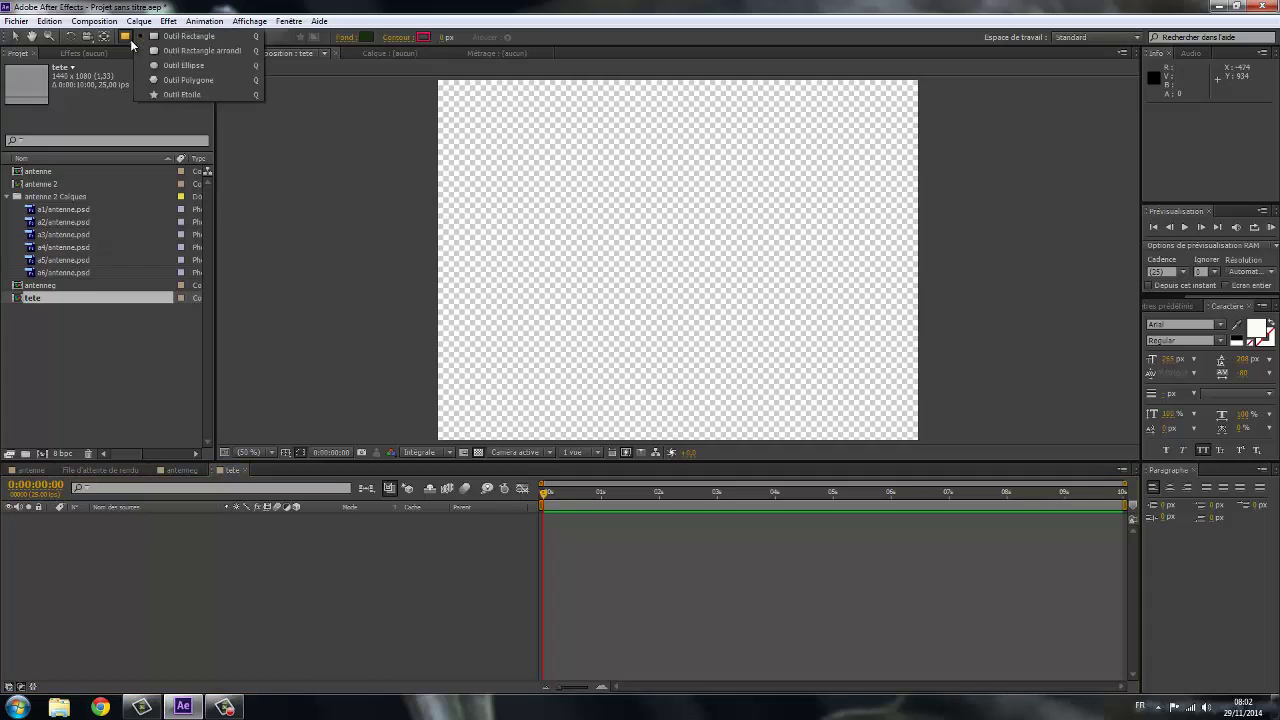
left_click(176, 66)
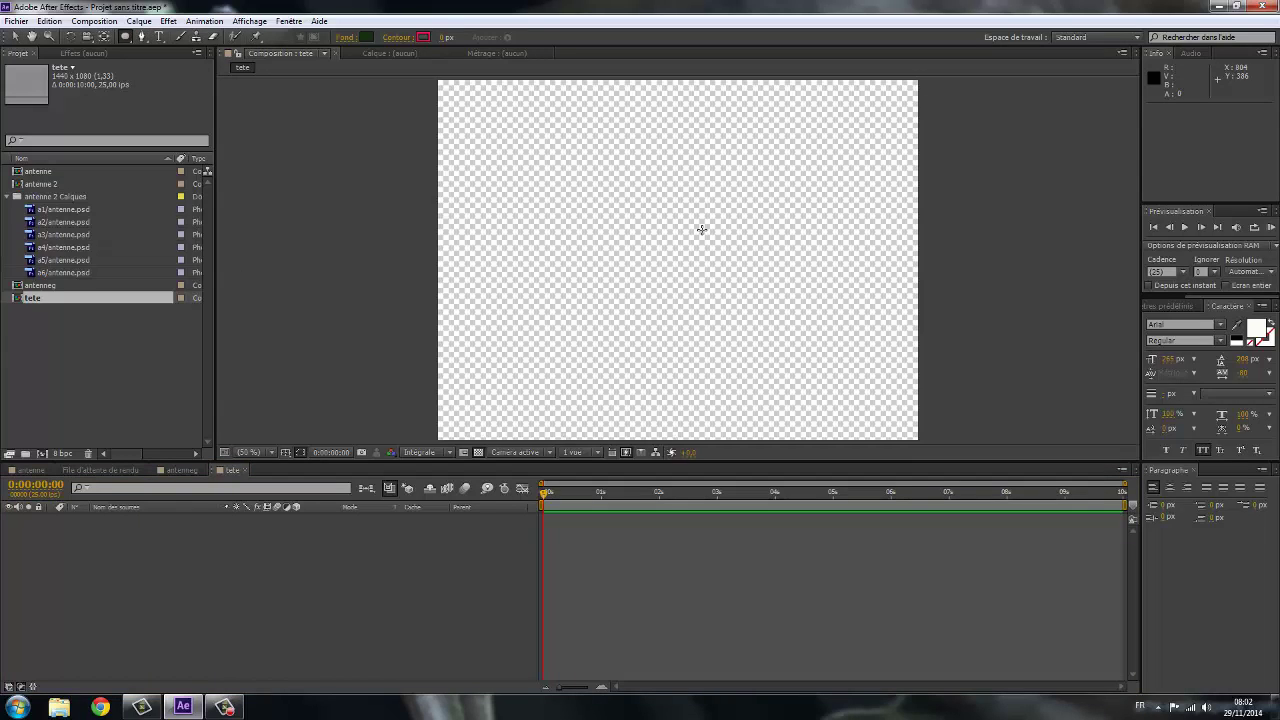
left_click_drag(710, 301, 500, 404)
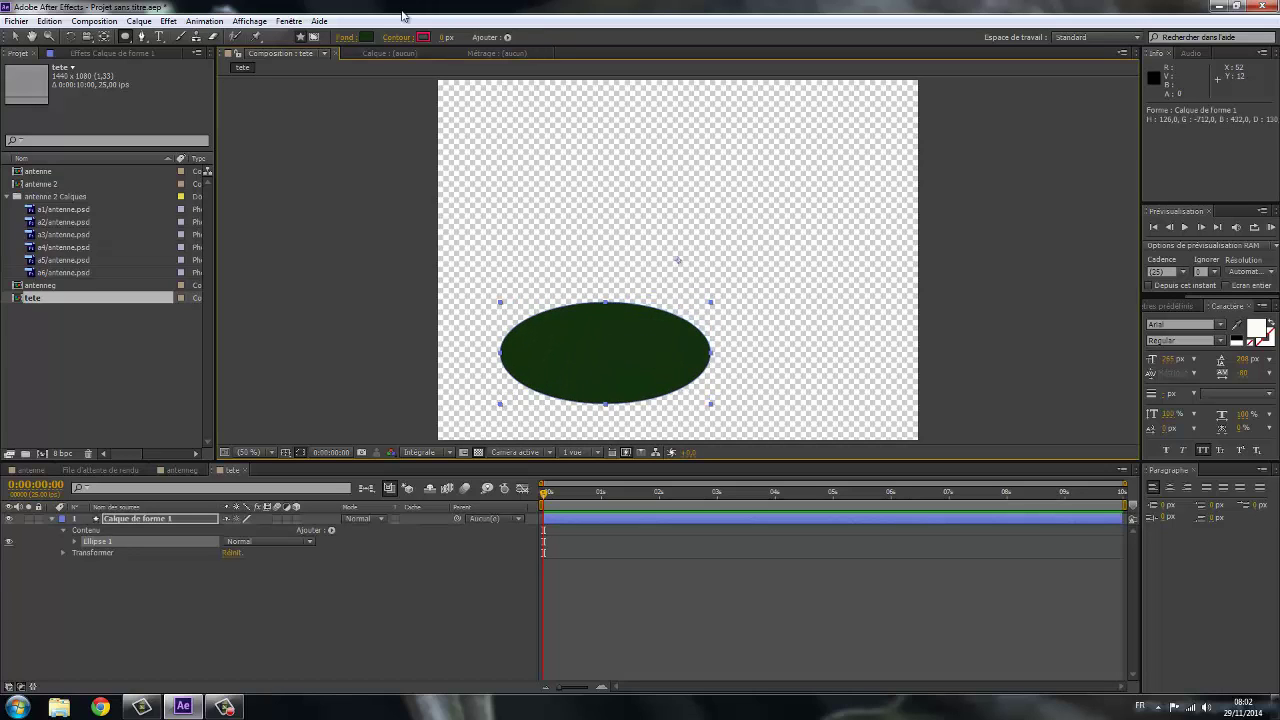
left_click(367, 37)
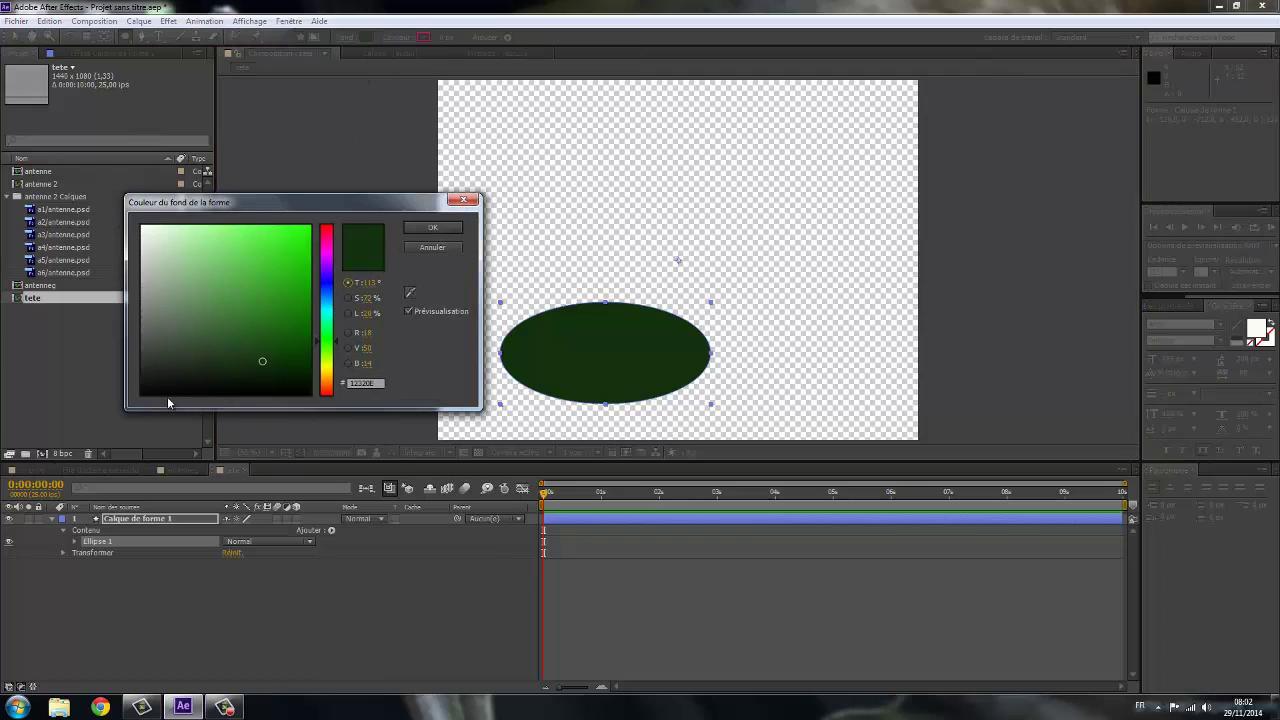
left_click(141, 392)
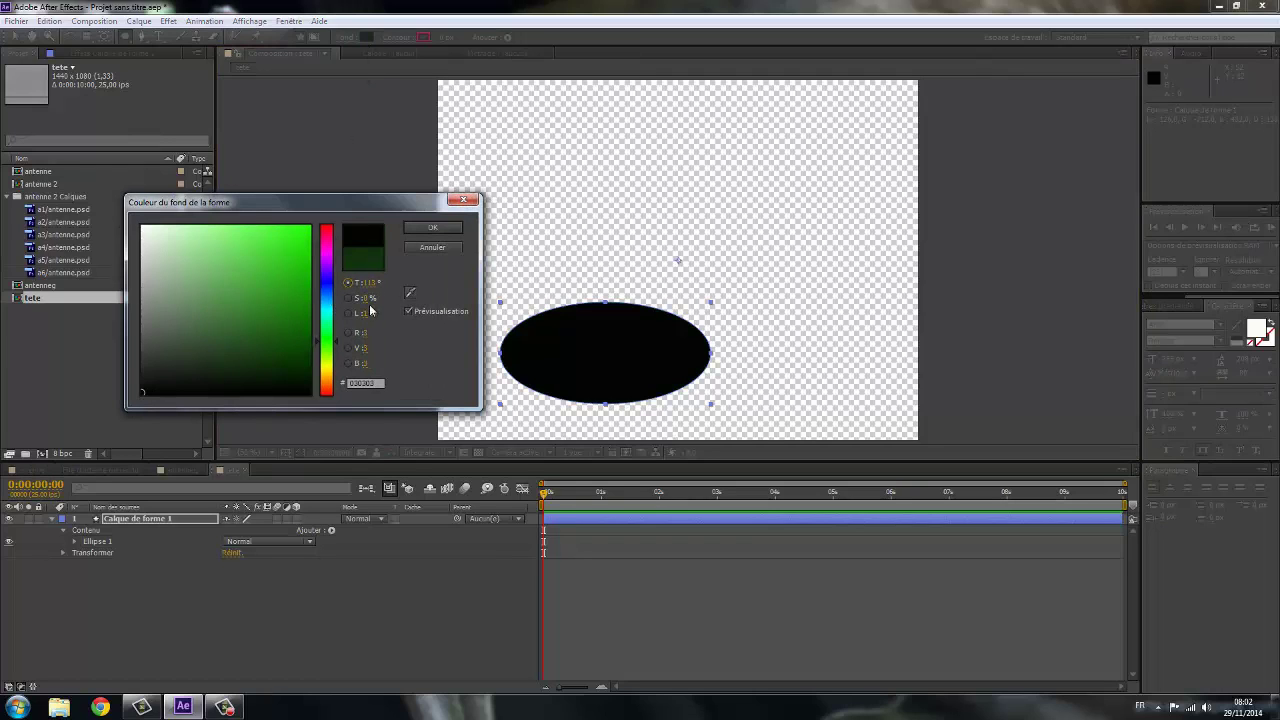
left_click(433, 227)
Move the black ellipse close to the middle of the frame and collapse the shape layer's properties.
left_click(15, 36)
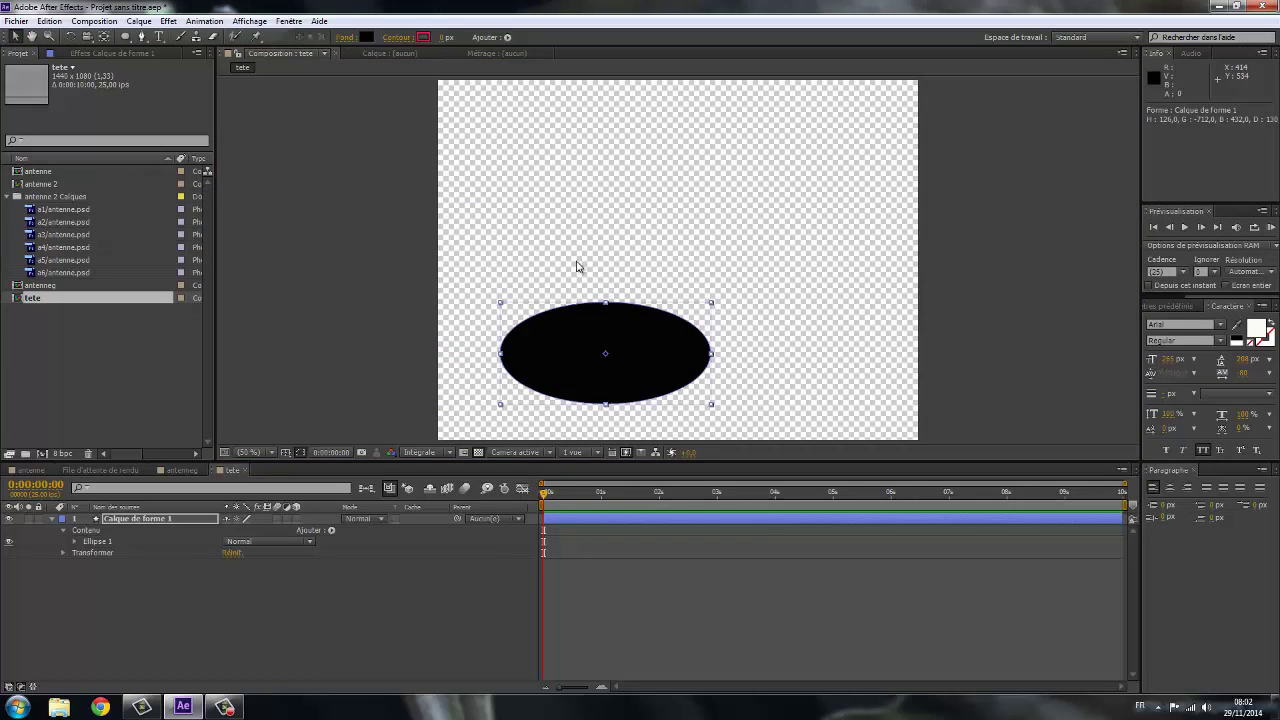
left_click_drag(642, 331, 724, 281)
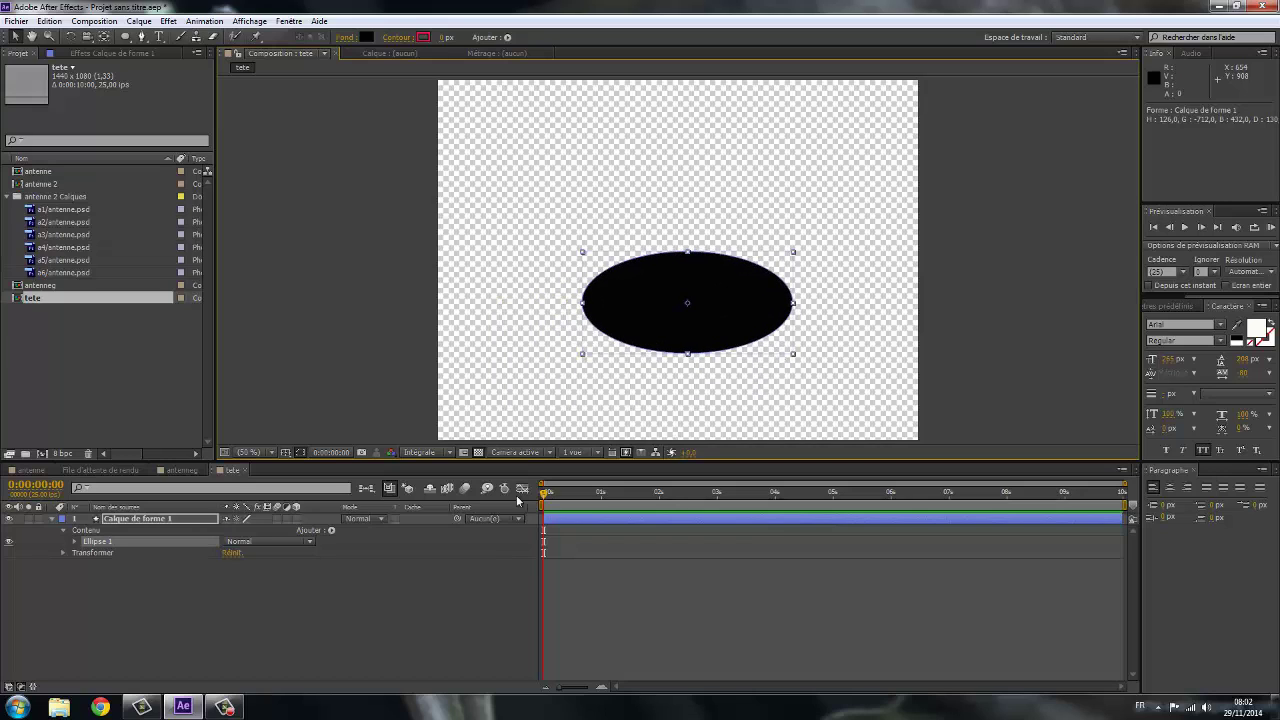
left_click(334, 604)
left_click(55, 520)
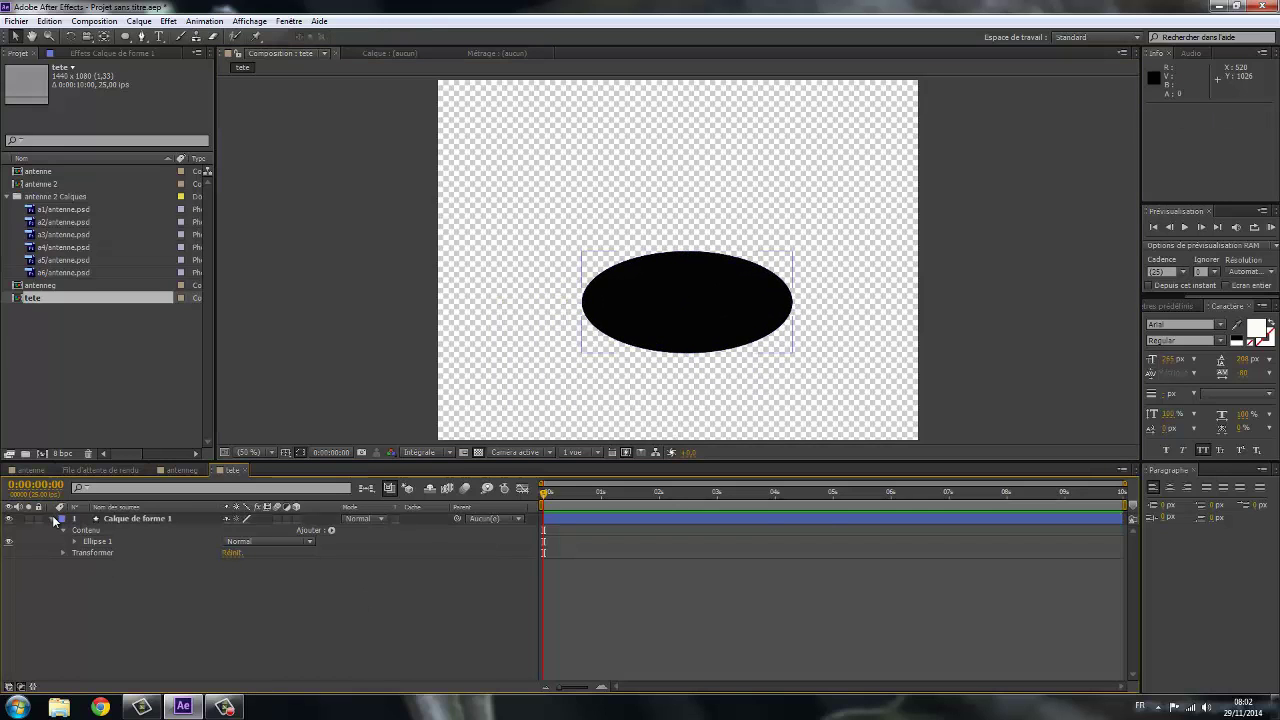
left_click(52, 520)
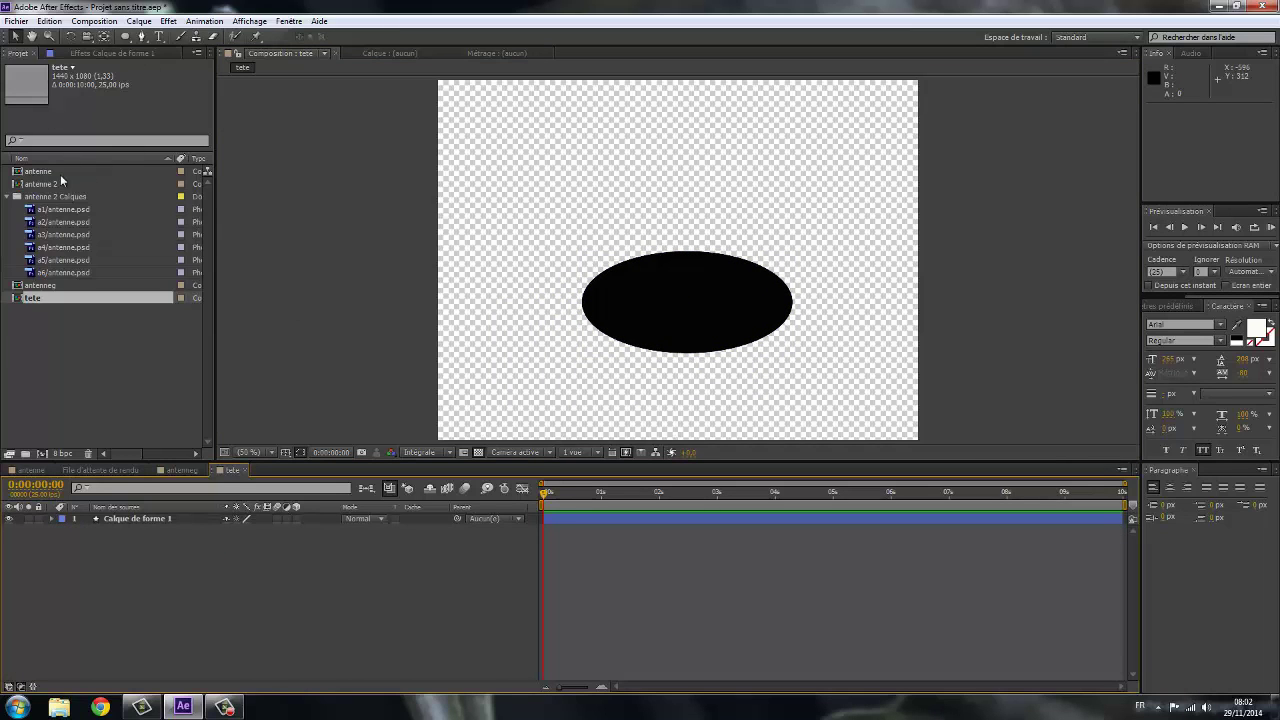
Add the antenneg composition beneath the head shape layer, scaled to about 28% and positioned at 542, 438 on the head's upper-left edge.
left_click_drag(42, 190, 112, 543)
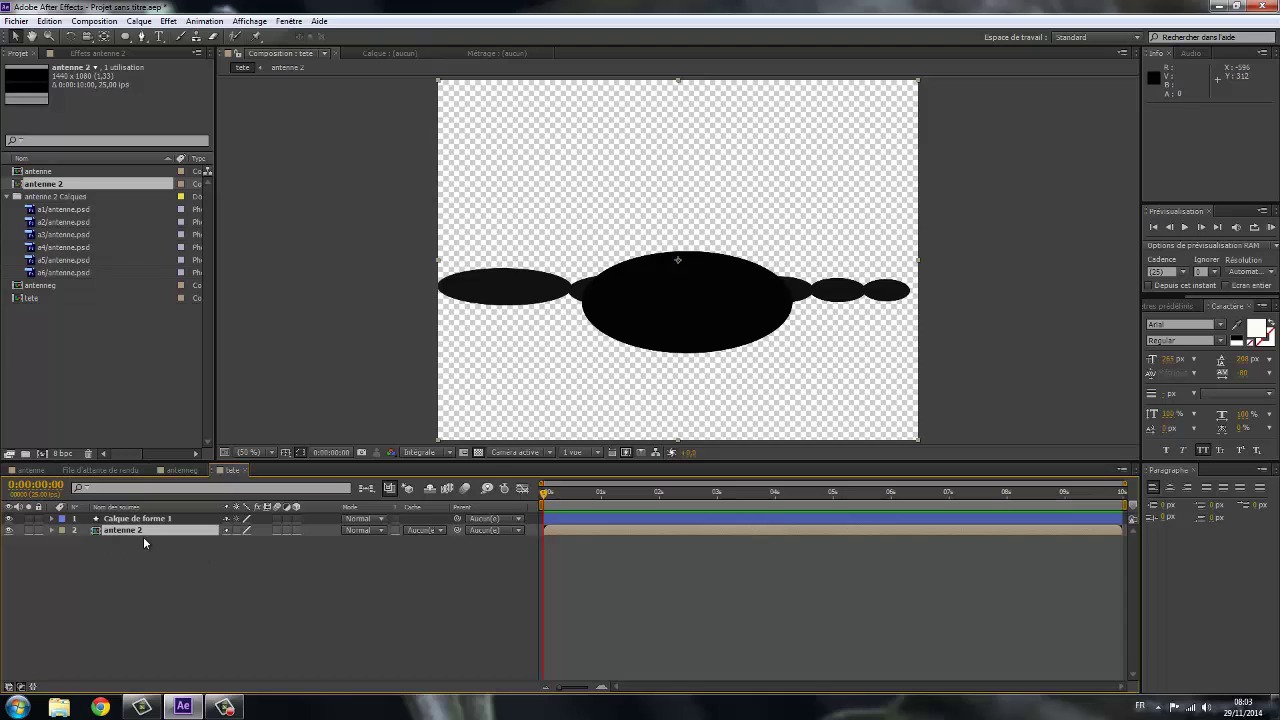
key("Delete")
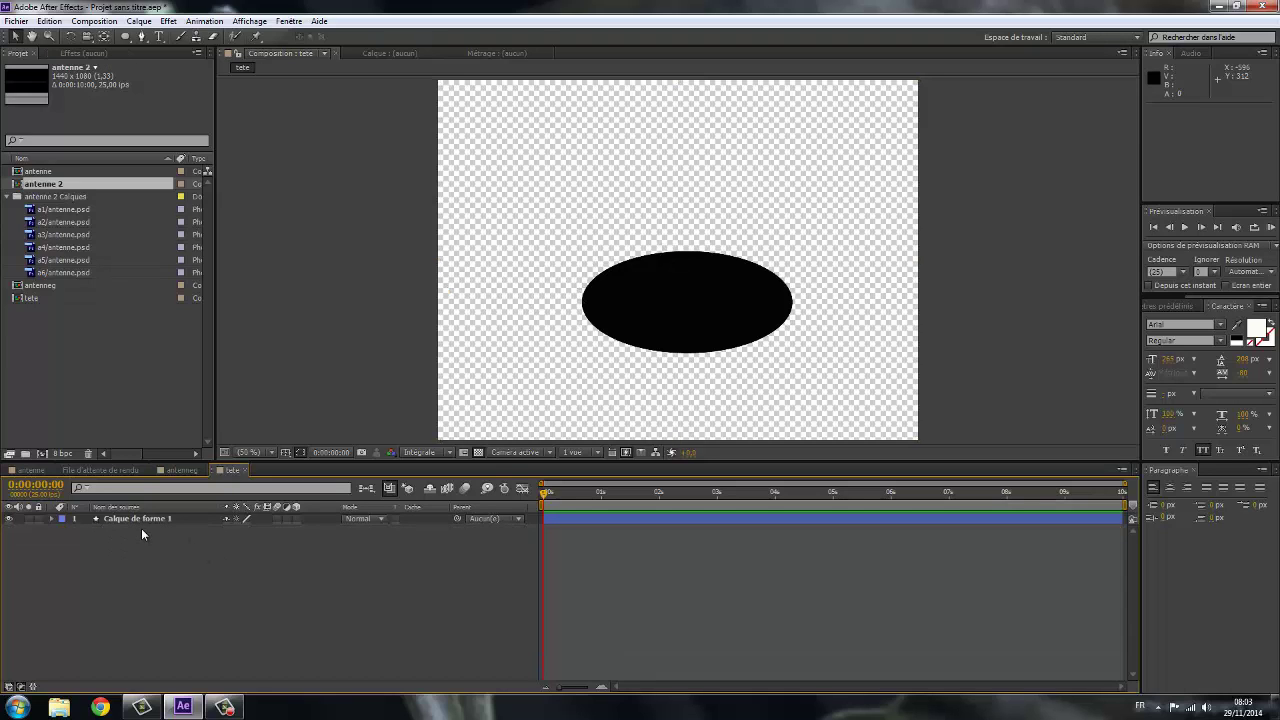
left_click_drag(48, 287, 117, 542)
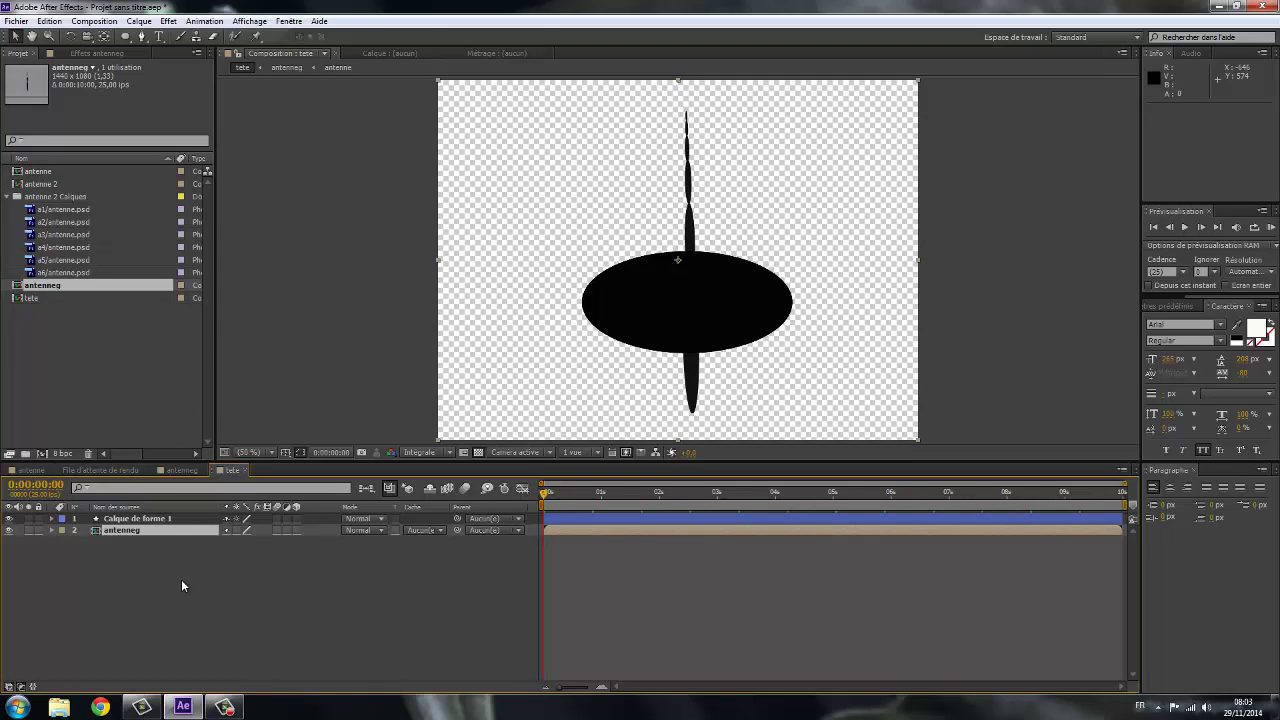
key("s")
left_click_drag(265, 541, 215, 541)
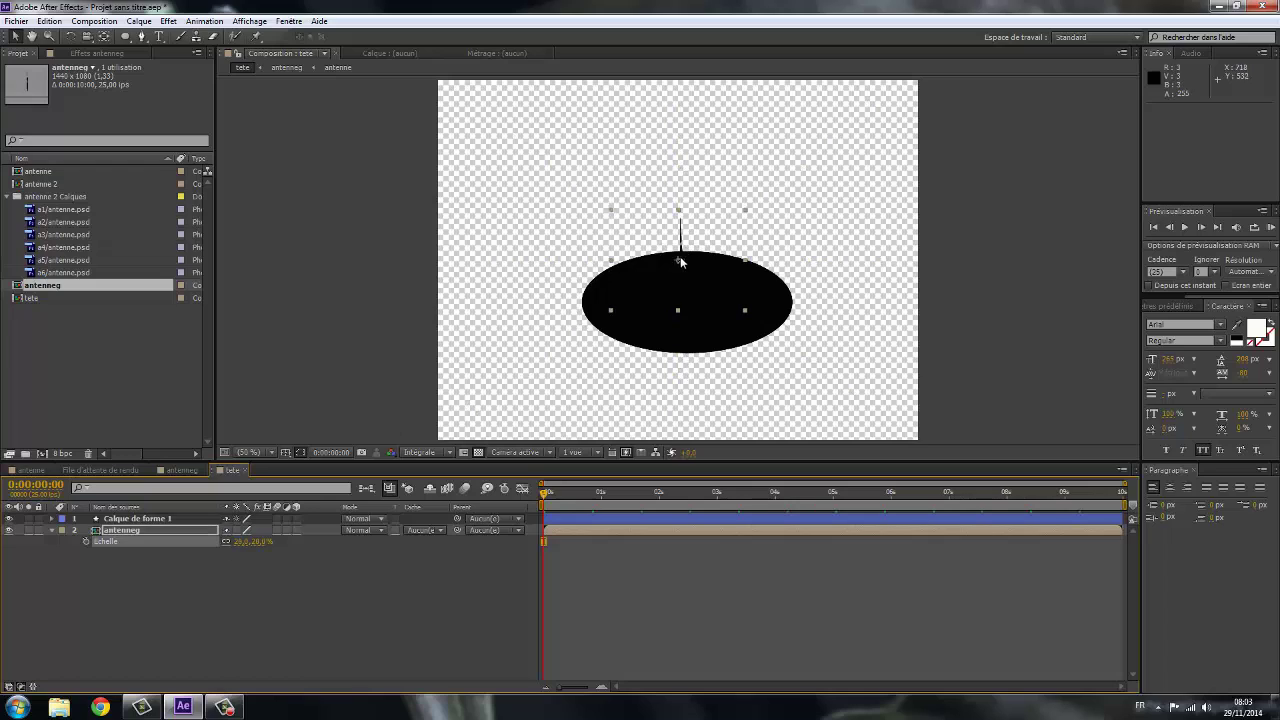
left_click_drag(678, 291, 610, 278)
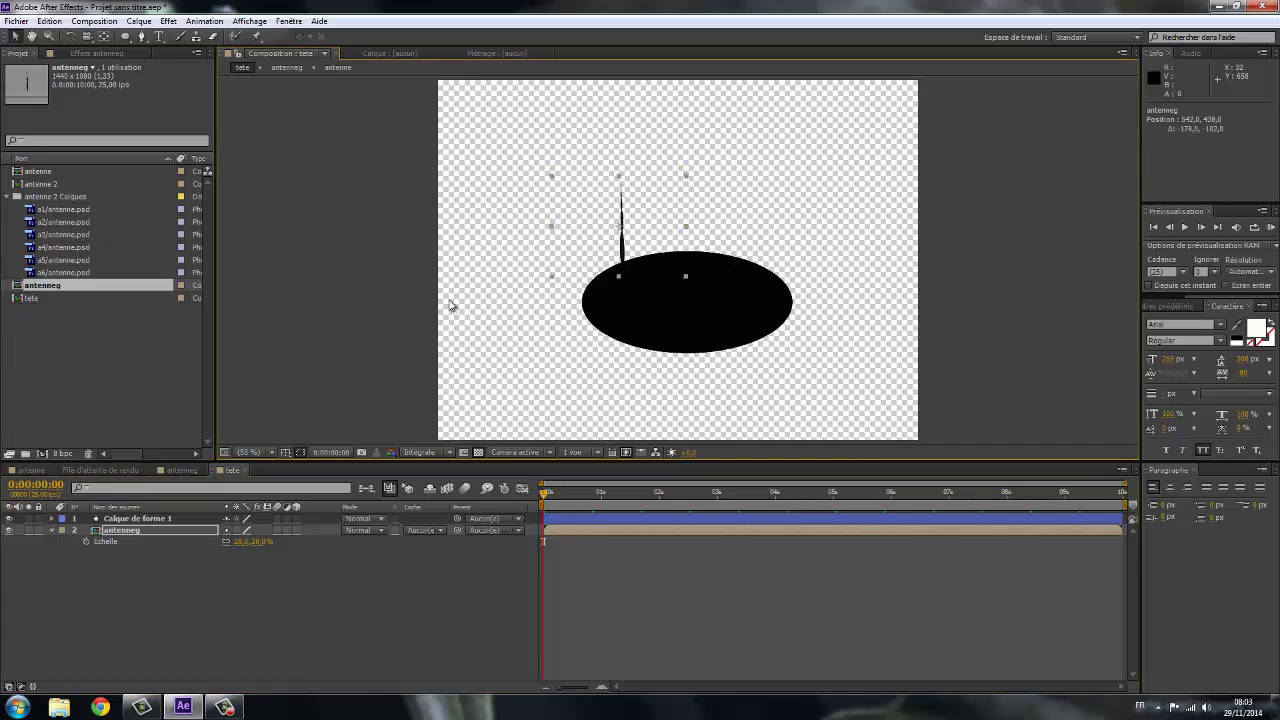
Unlink the antenneg layer's scale proportions and enlarge it to about 73% by 57%, and lower the black ellipse to 710, 696 at the antenna's base.
left_click_drag(258, 541, 270, 541)
left_click(227, 541)
left_click(304, 581)
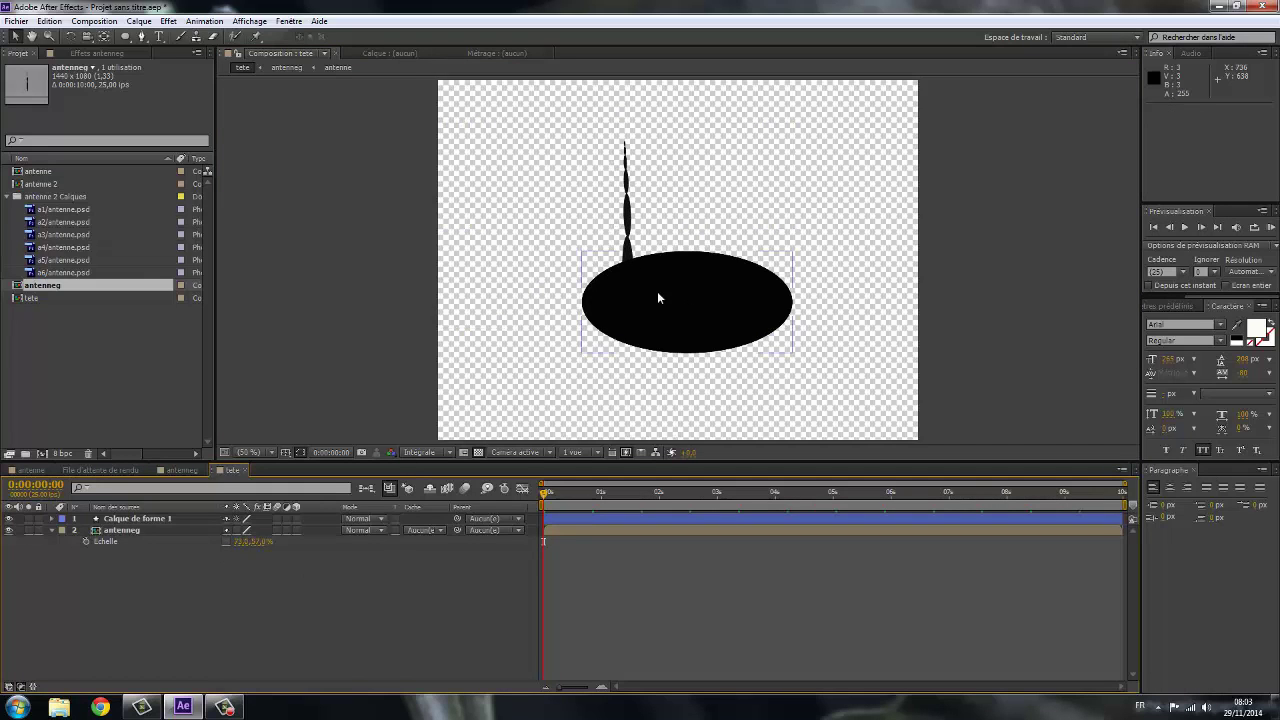
mouse_move(630, 258)
left_mouse_down()
mouse_move(614, 232)
mouse_move(620, 295)
mouse_move(647, 318)
mouse_move(628, 307)
left_mouse_up()
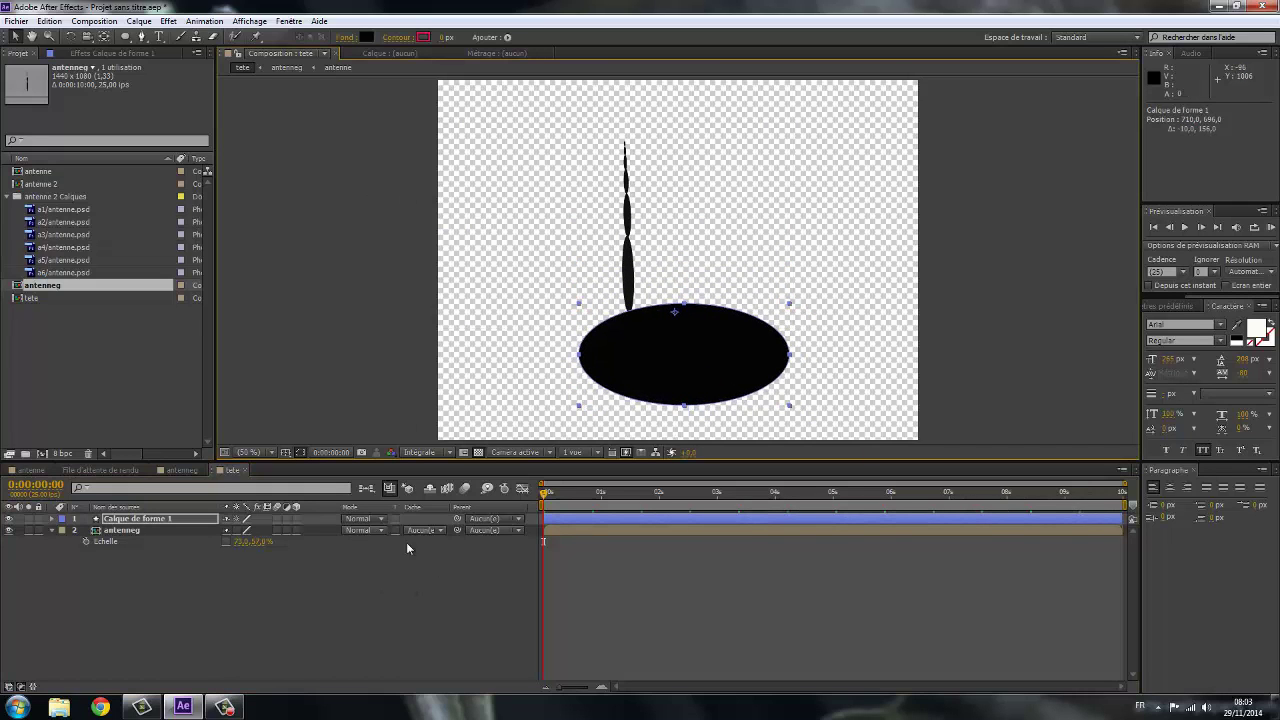
mouse_move(543, 497)
left_mouse_down()
mouse_move(610, 494)
mouse_move(543, 496)
left_mouse_up()
left_click(440, 631)
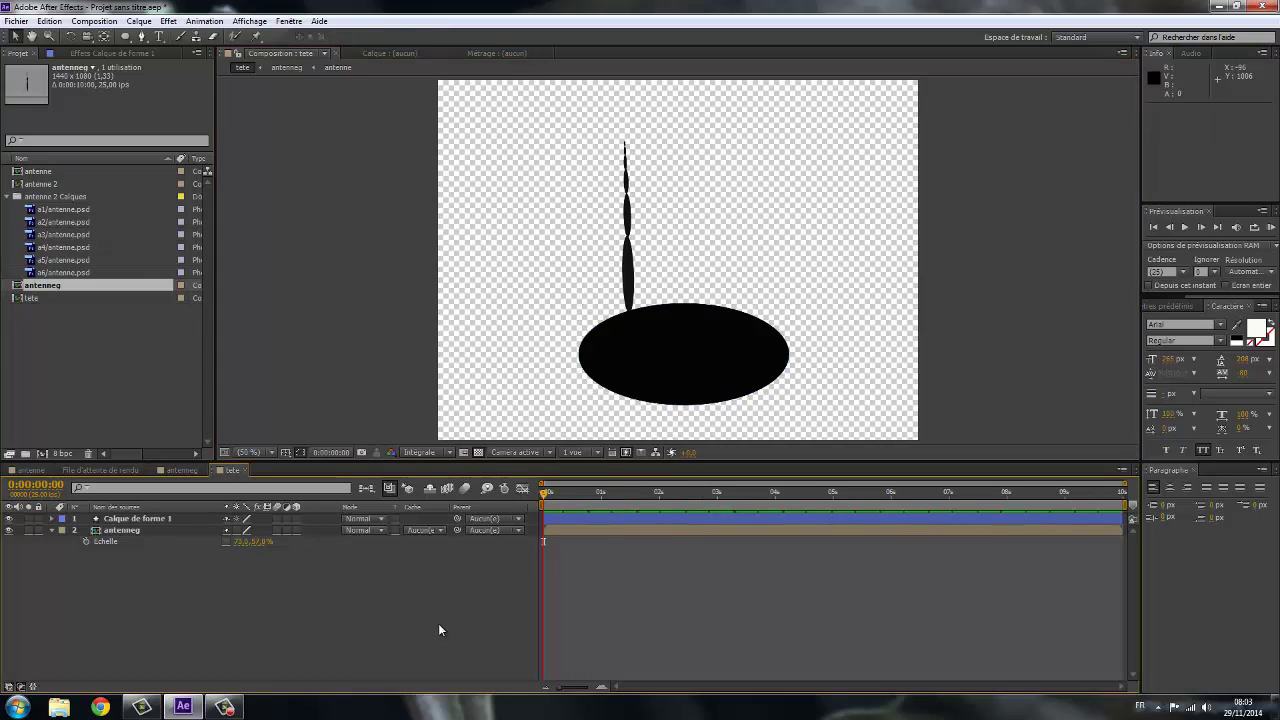
Duplicate the antenneg layer, place the copy at 852, 470 on the right side of the head, and preview both antennae.
left_click(114, 532)
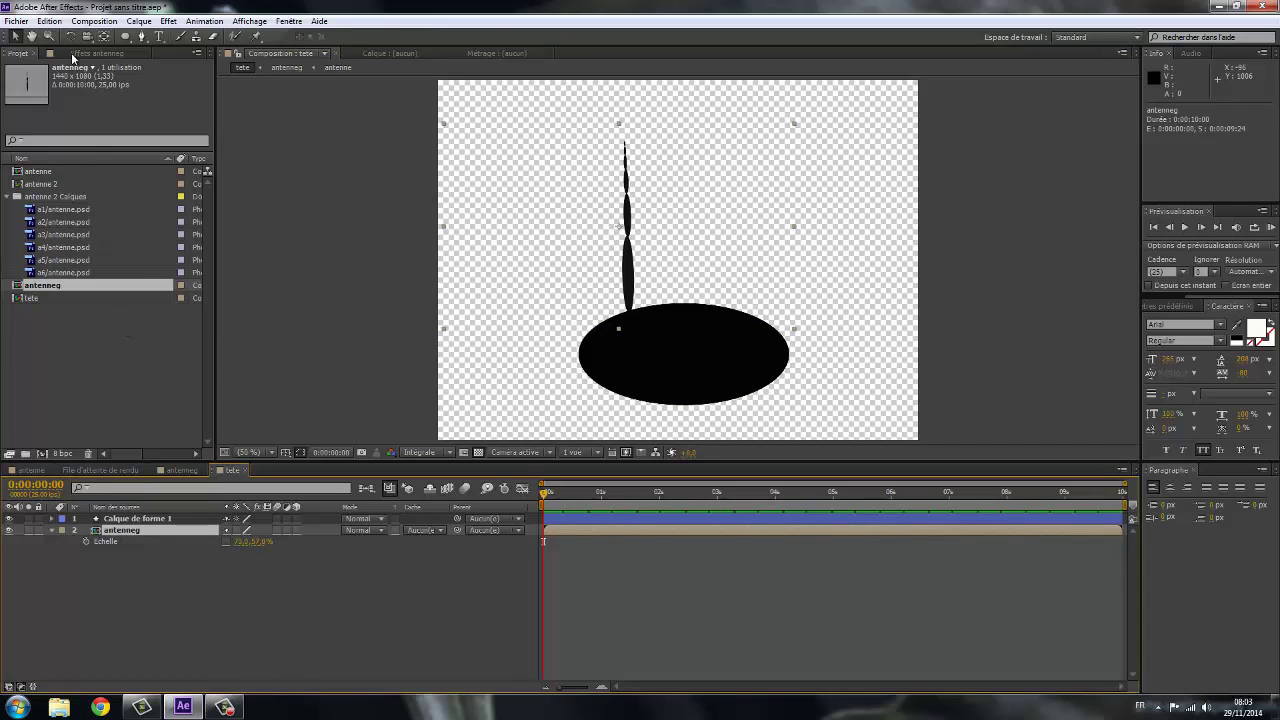
left_click(48, 21)
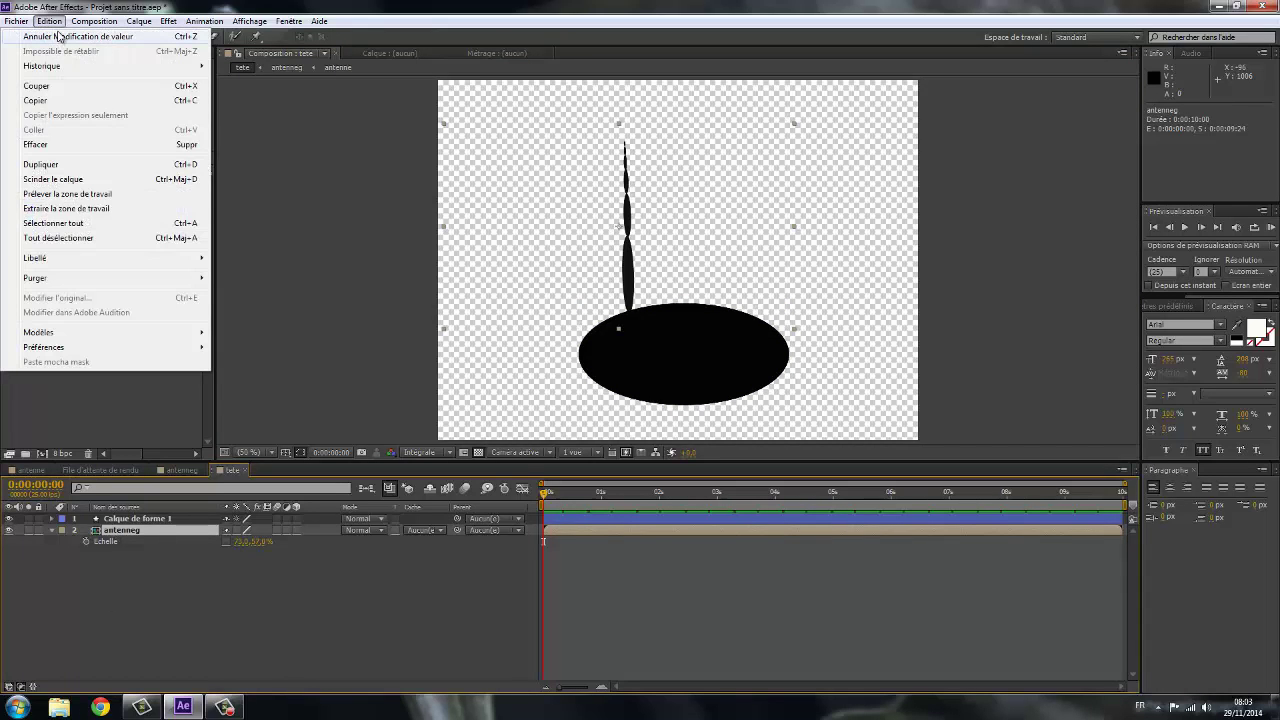
left_click(55, 166)
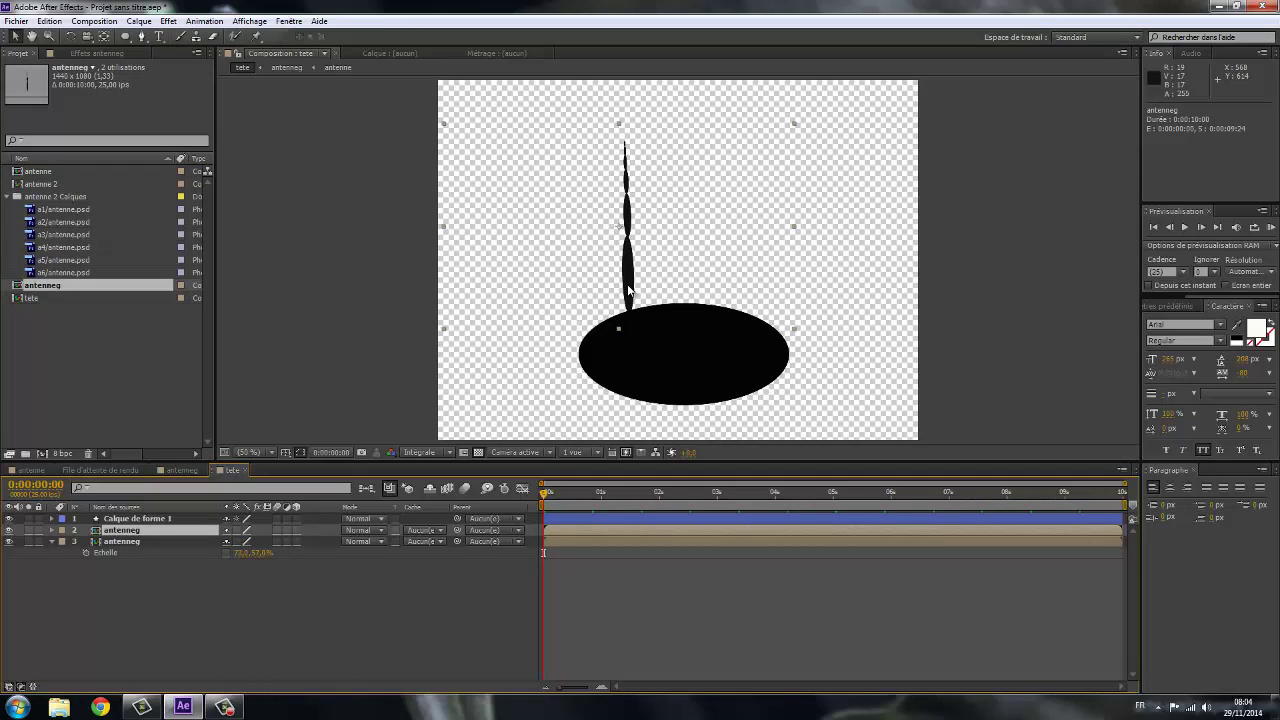
left_click_drag(627, 287, 730, 298)
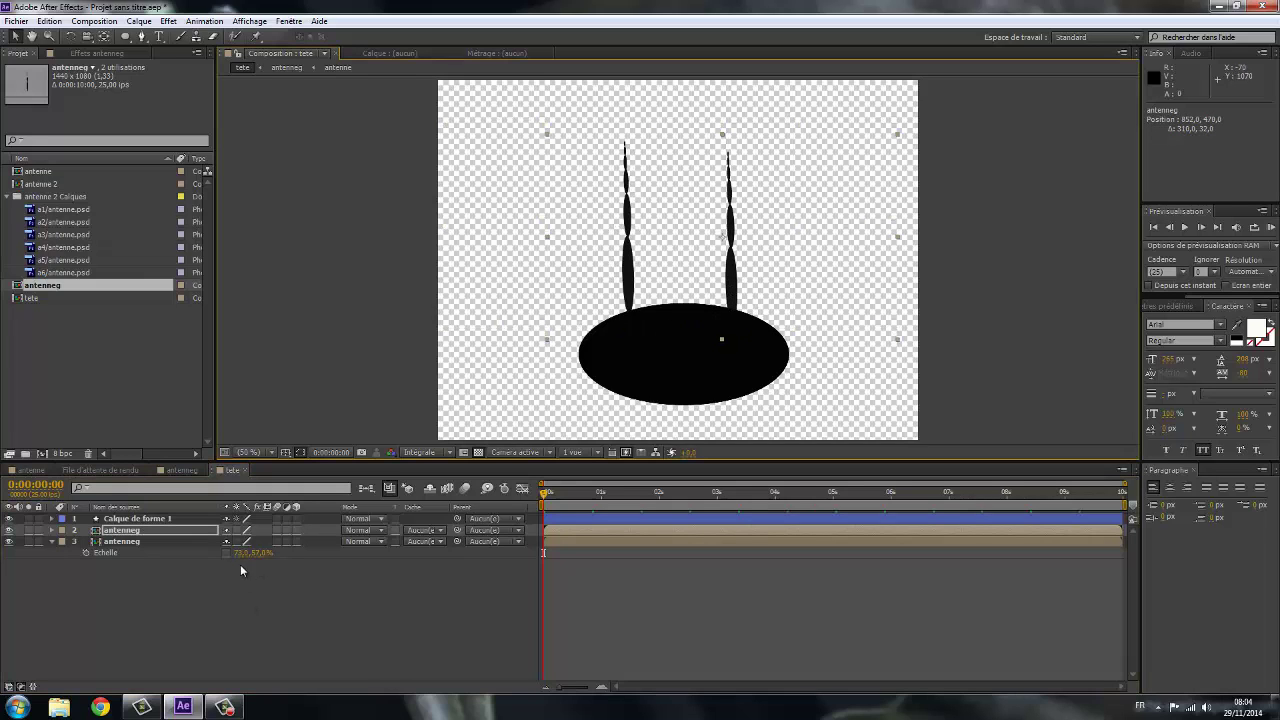
key("space")
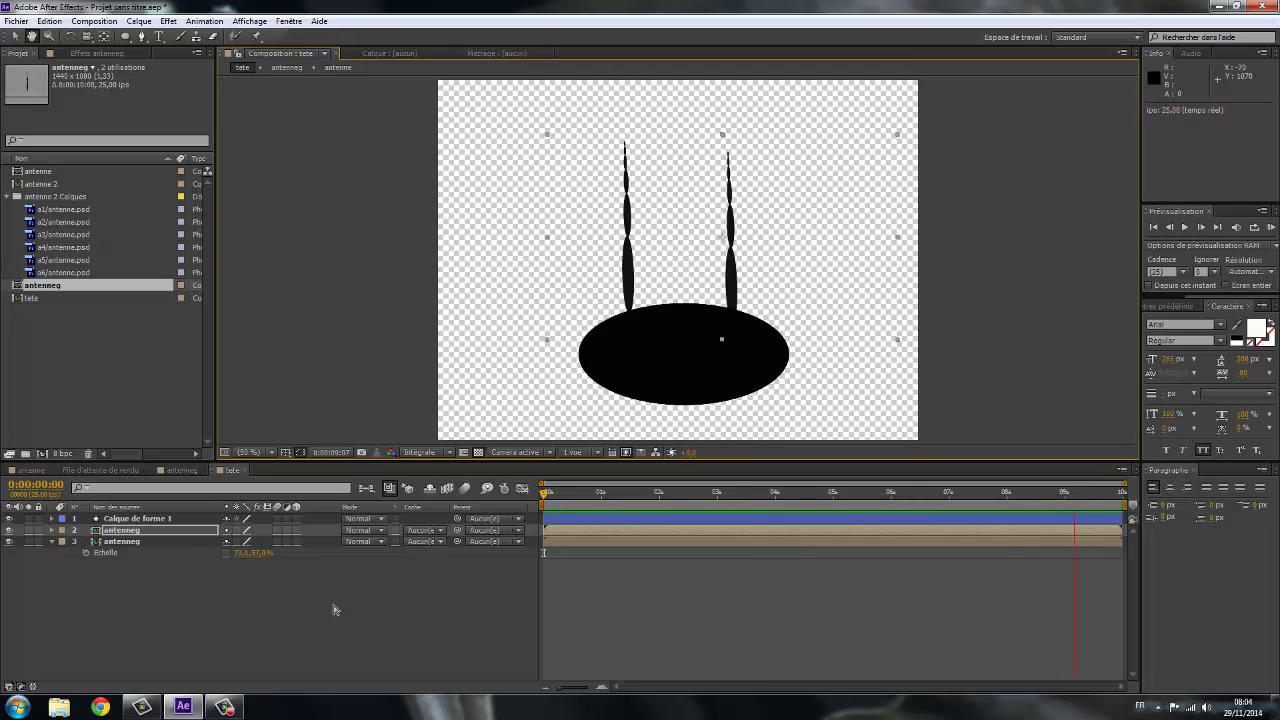
Make the duplicated antenneg layer 3D, mirror it with a Y rotation of 180°, reposition it to 848, 450, and preview the head.
left_click(121, 531)
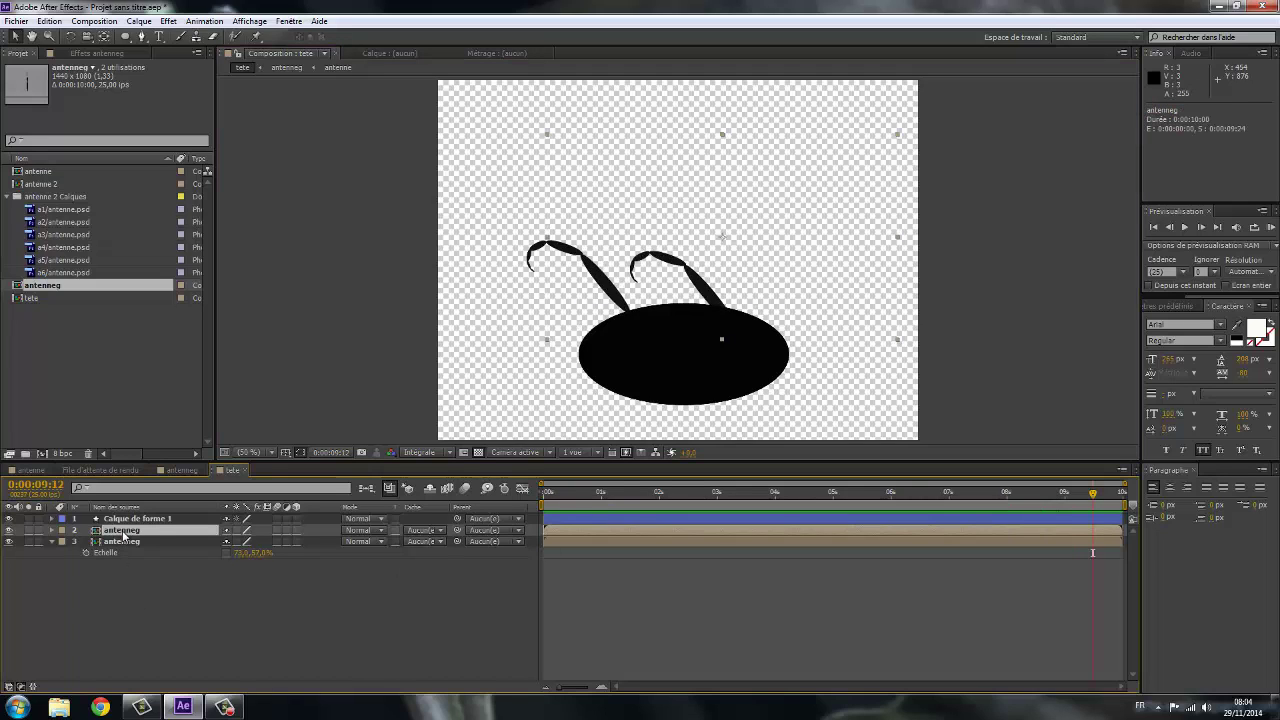
left_click(296, 531)
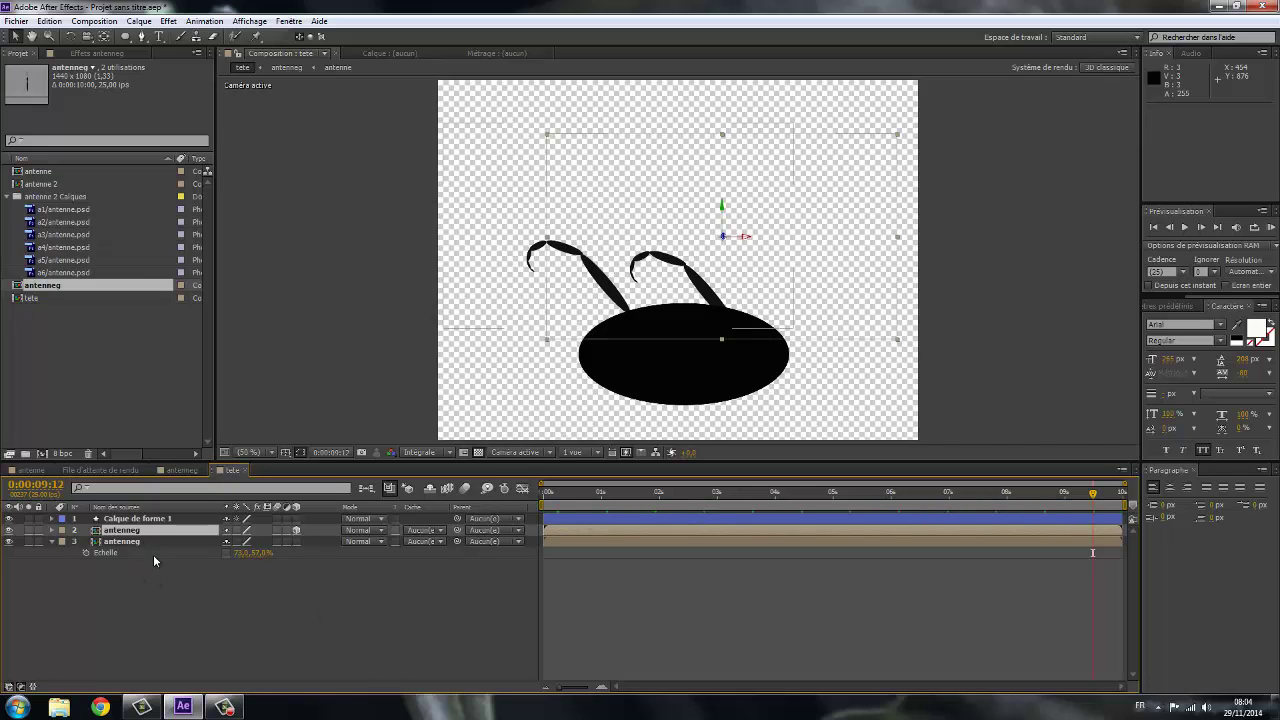
key("r")
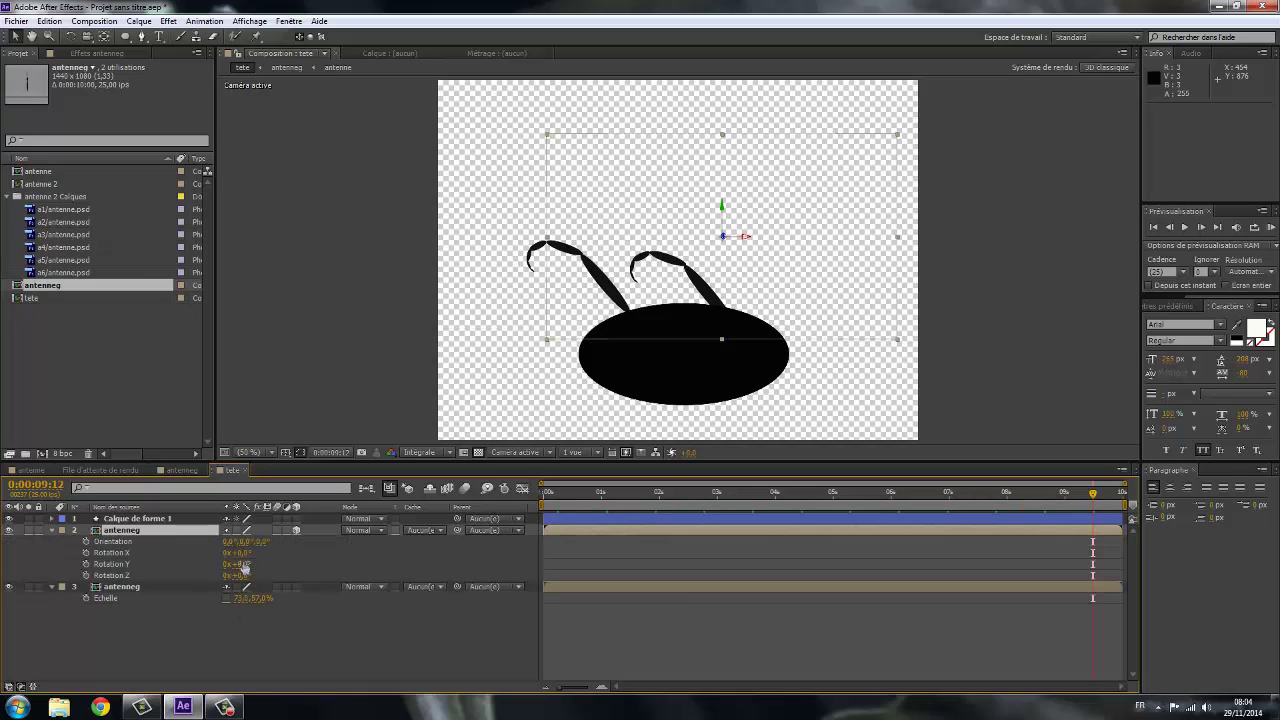
left_click_drag(240, 564, 324, 537)
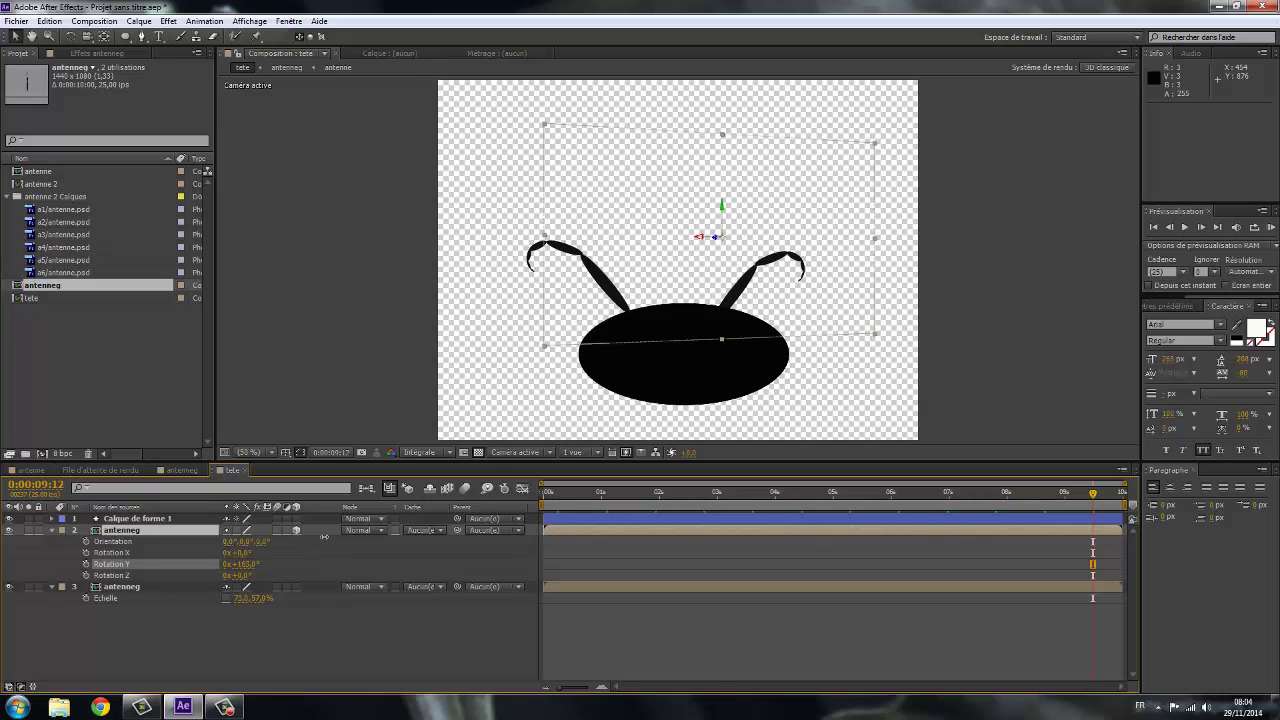
left_click_drag(324, 537, 338, 537)
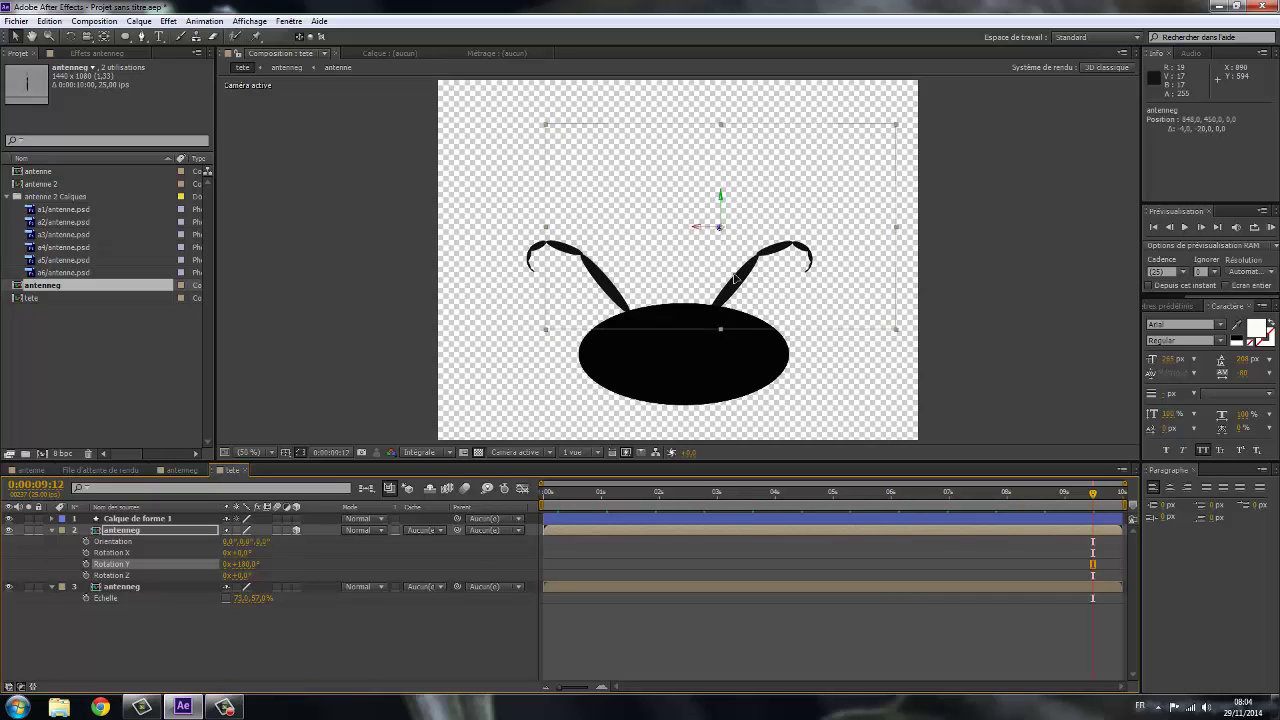
left_click(268, 653)
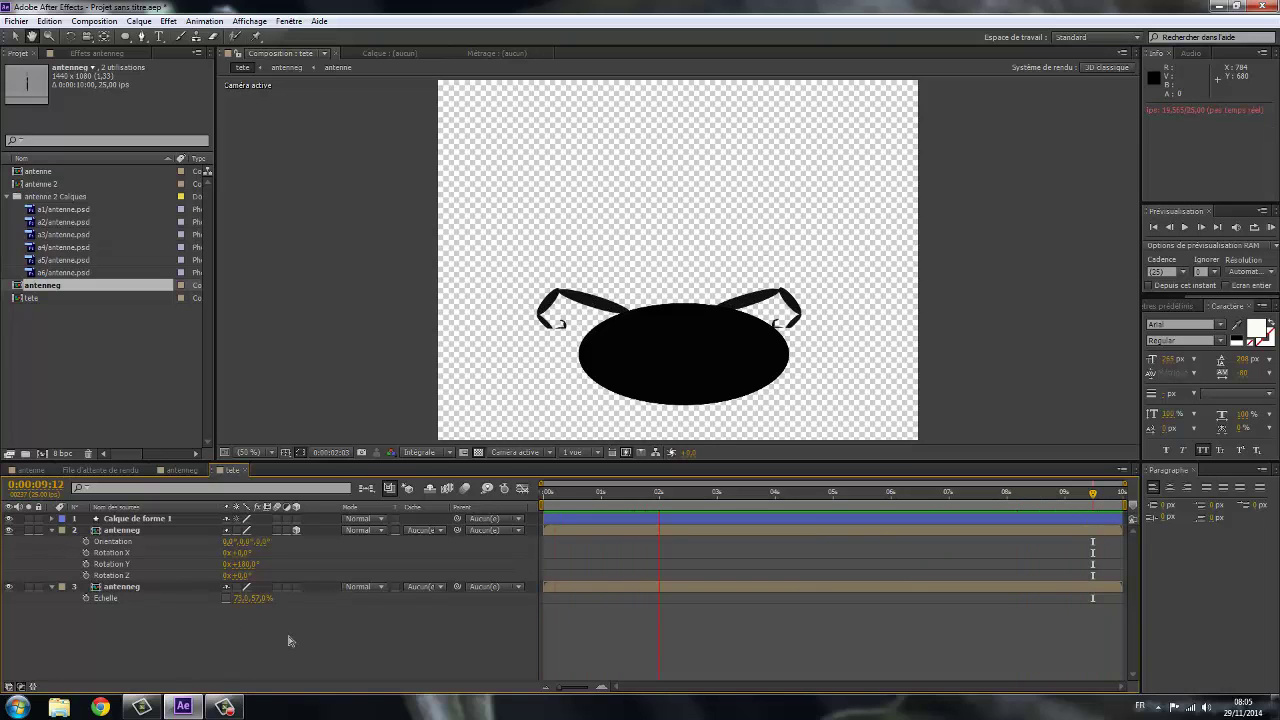
key("space")
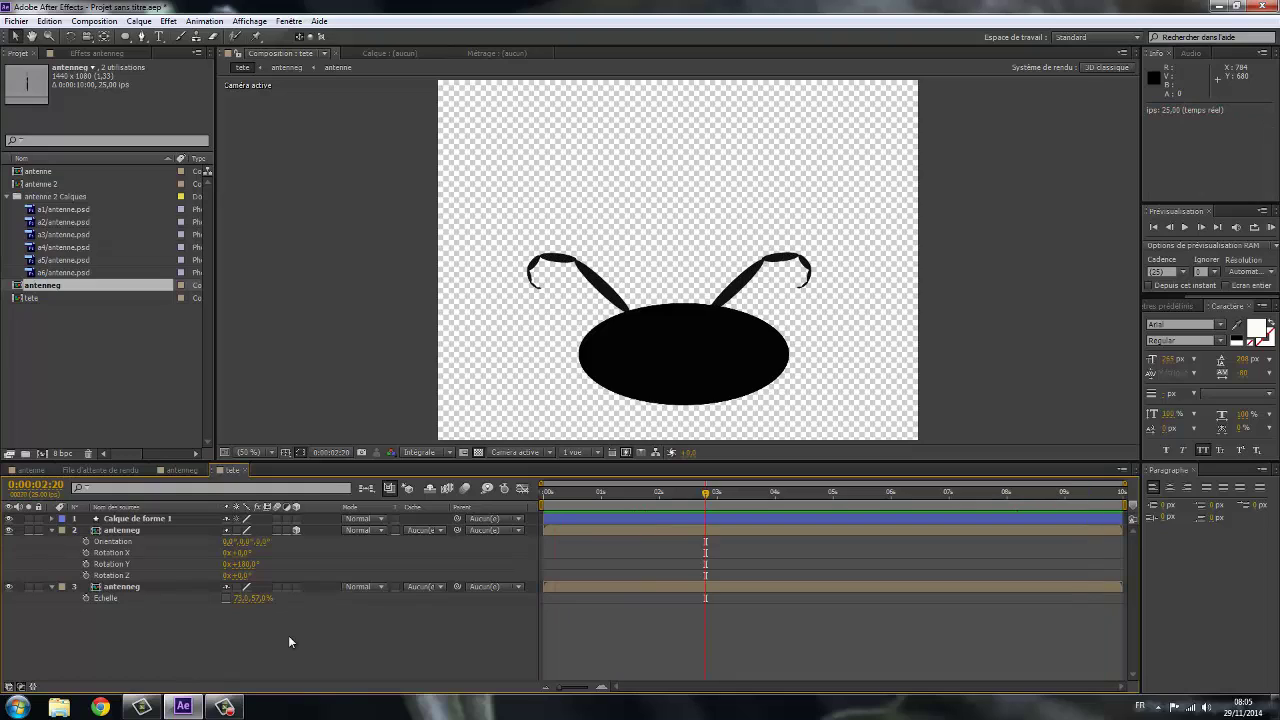
Slow the antenna loop in the antenne composition by moving a1's later rotation keyframes to about 1 s and 2 s, and preview tete.
left_click(175, 468)
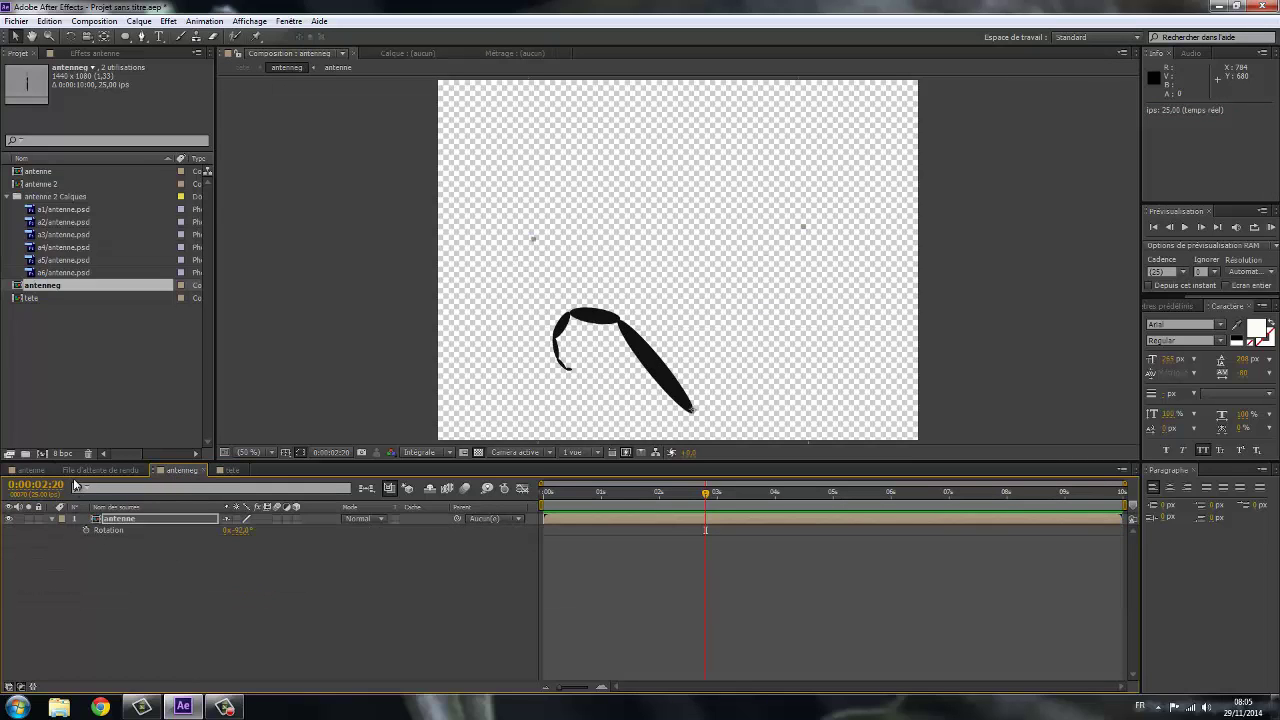
left_click(24, 470)
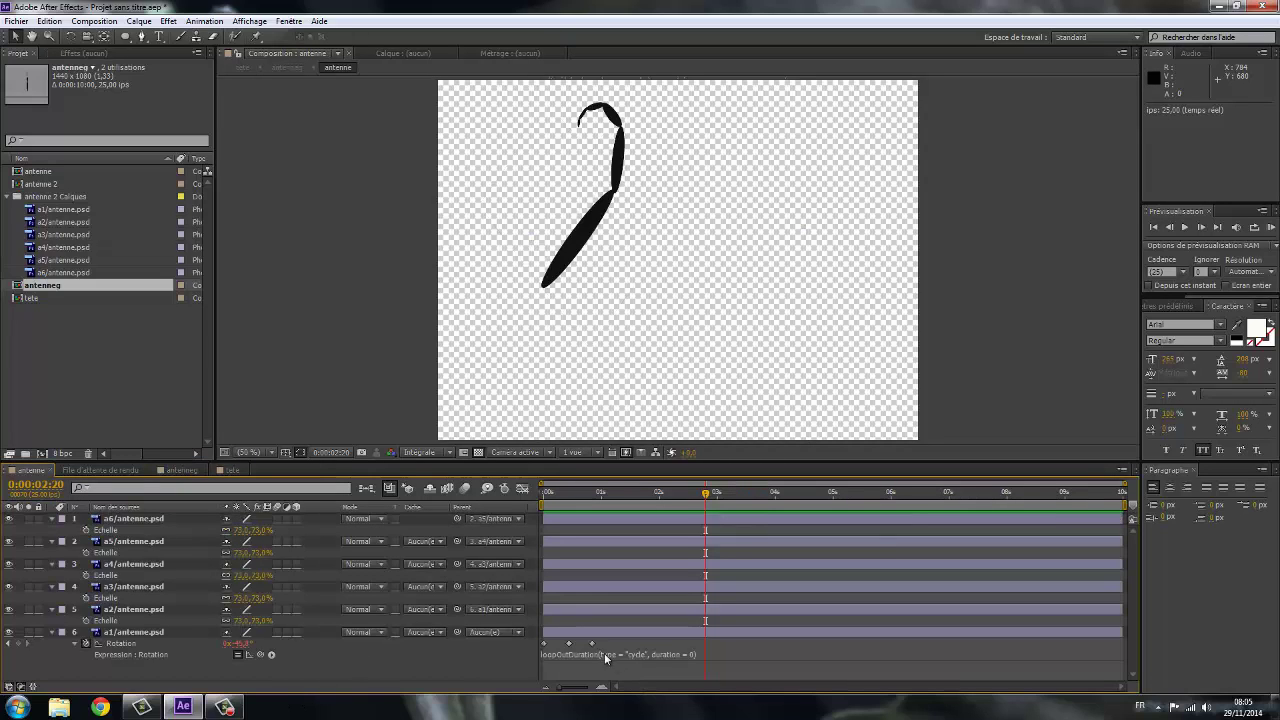
left_click_drag(593, 645, 646, 648)
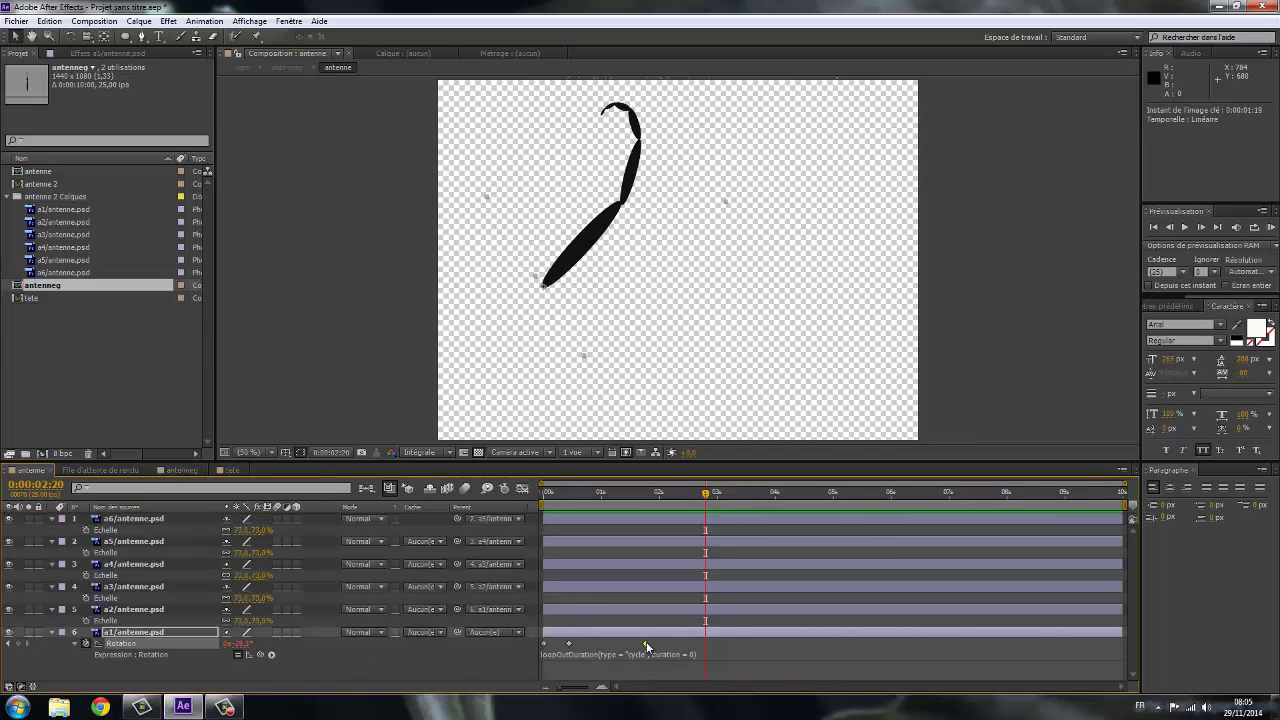
left_click_drag(569, 643, 659, 644)
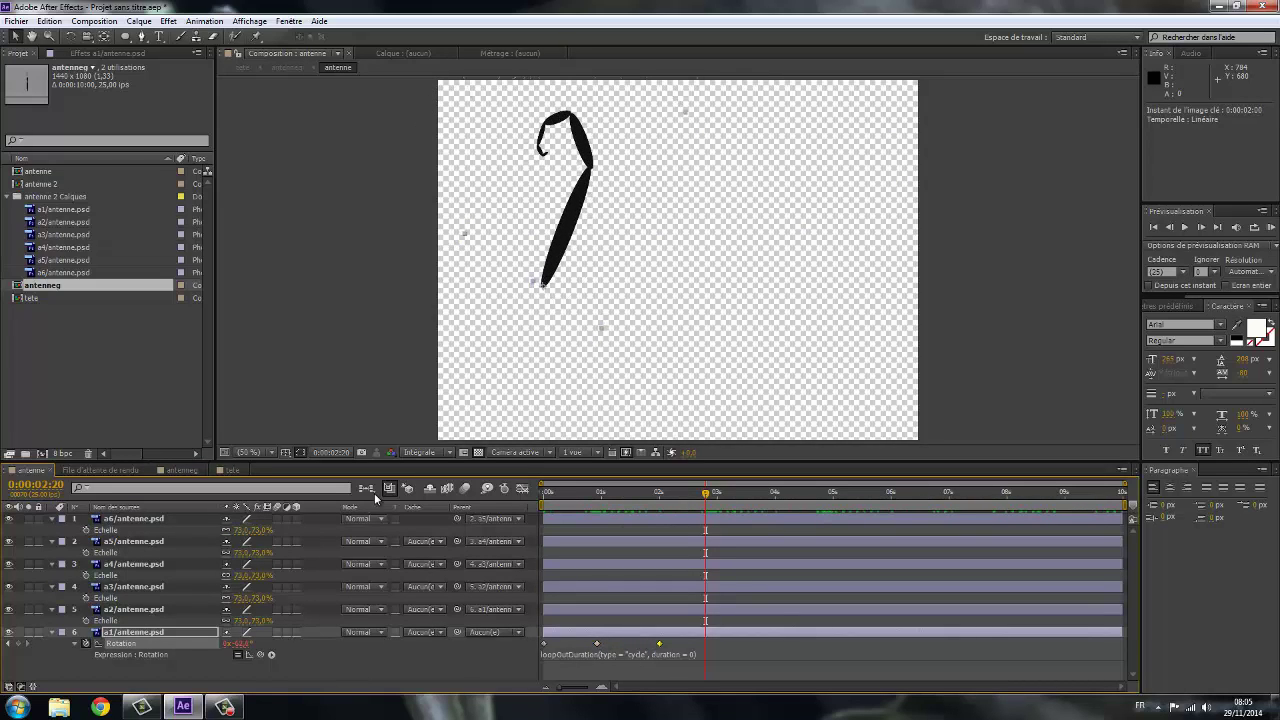
left_click(238, 471)
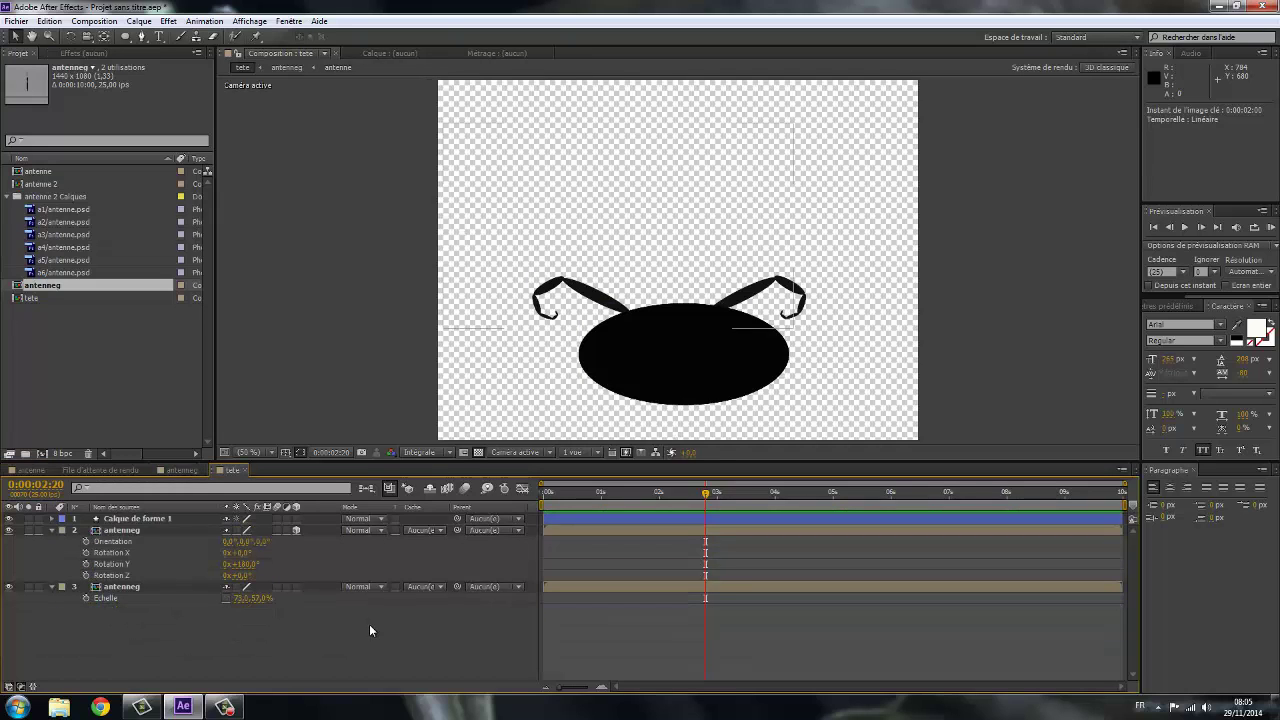
key("space")
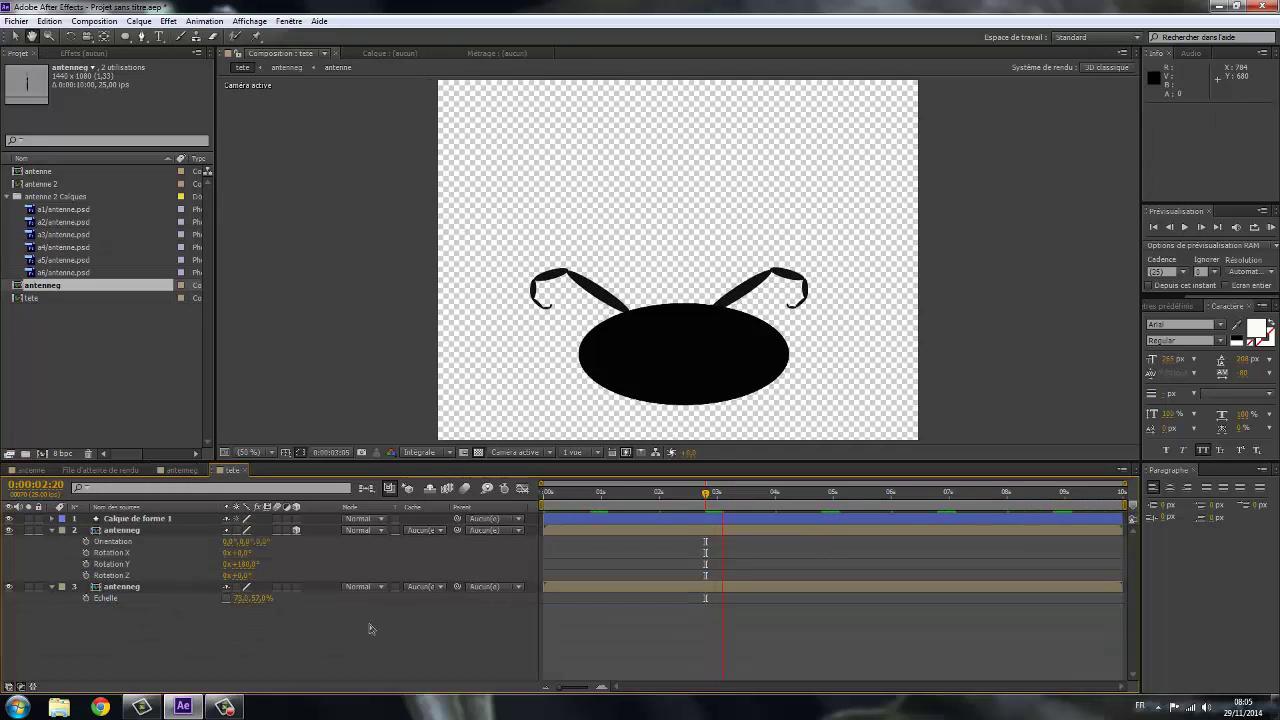